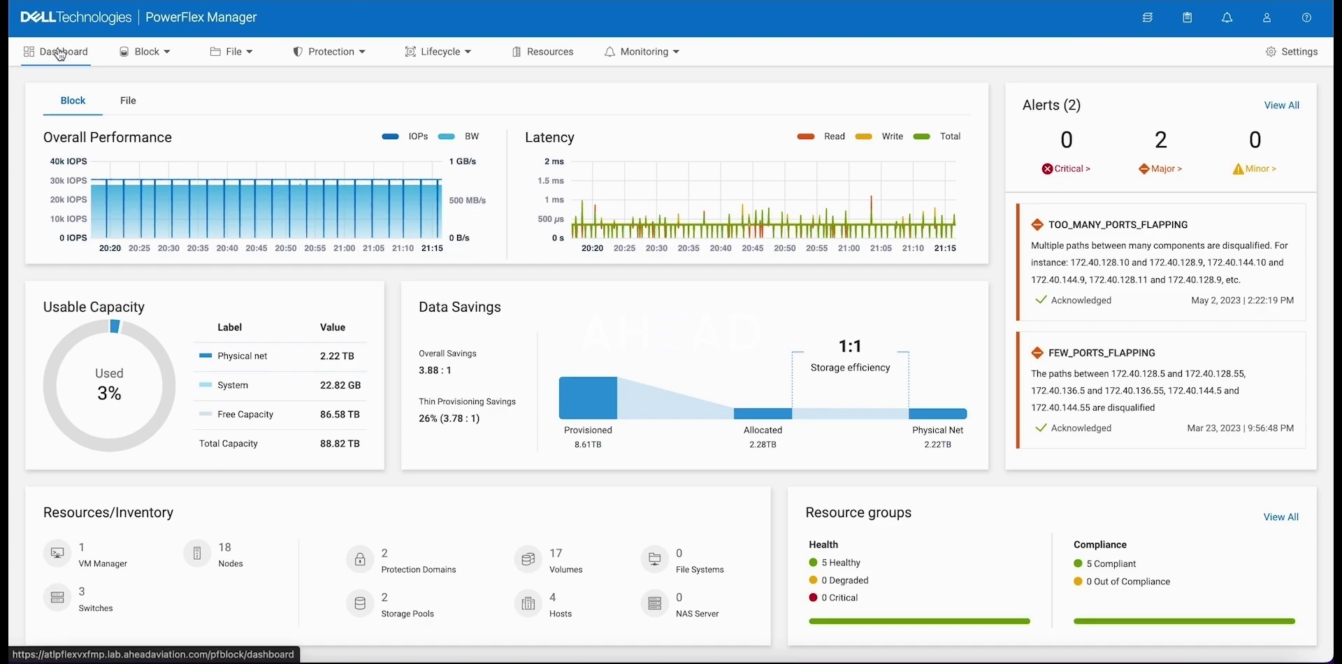
Step: Check the block performance and latency charts, then view the monitoring jobs and the lifecycle resource groups
{"action": "mouse_move", "coordinate": [247, 183]}
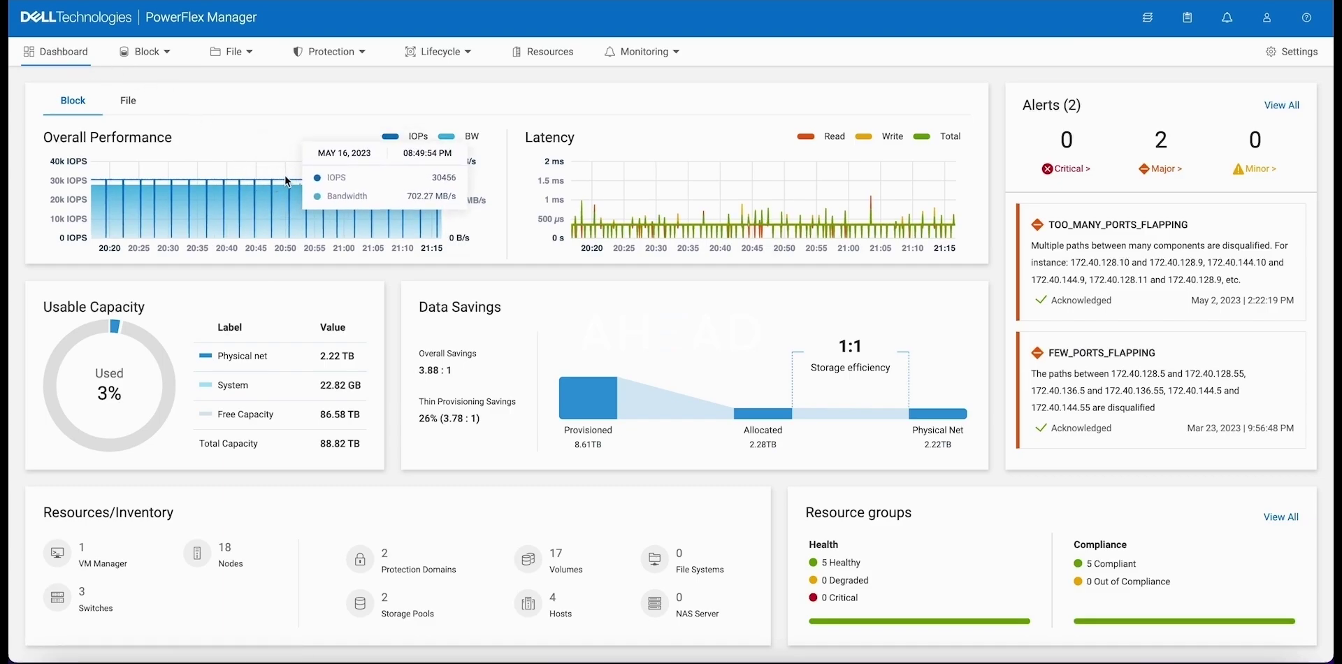
{"action": "mouse_move", "coordinate": [615, 203]}
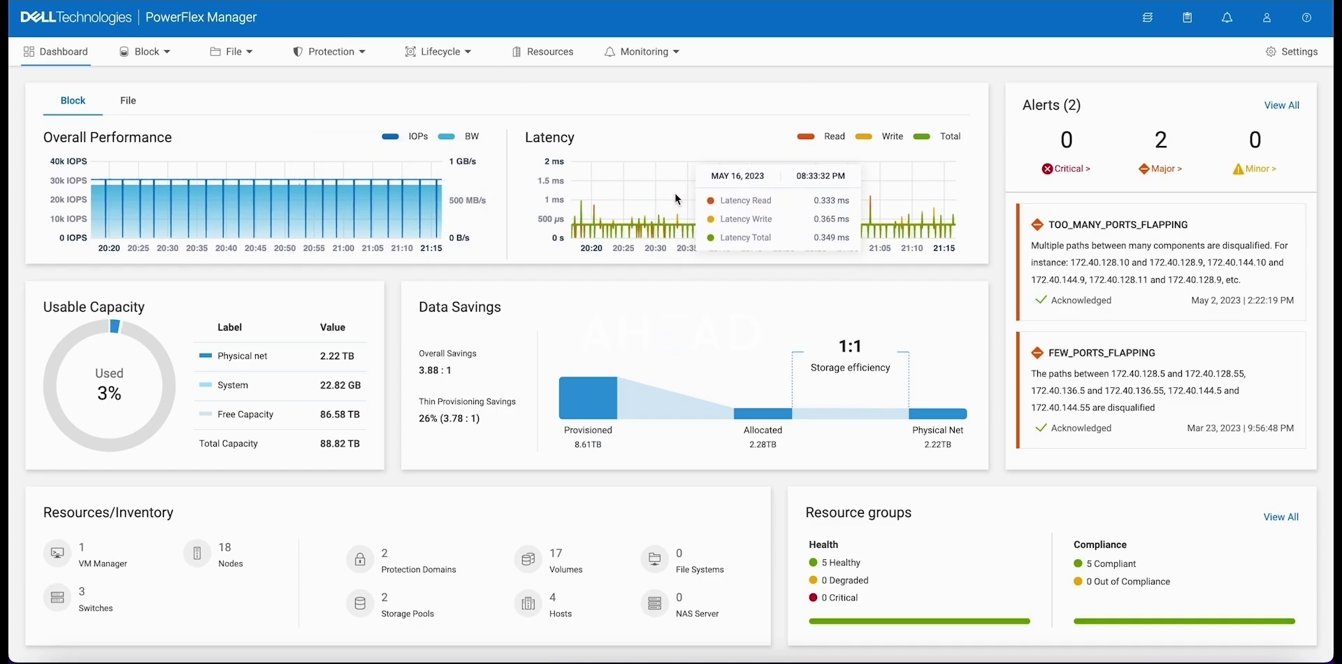
{"action": "left_click", "coordinate": [676, 56]}
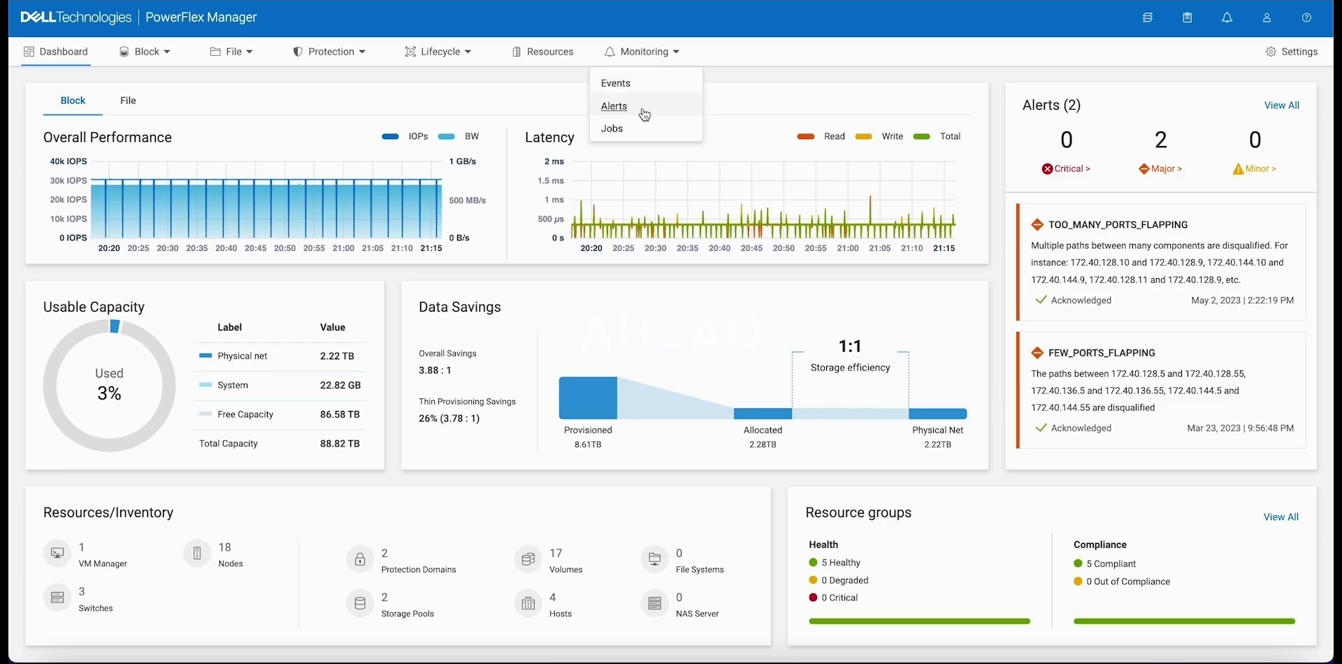
{"action": "left_click", "coordinate": [616, 130]}
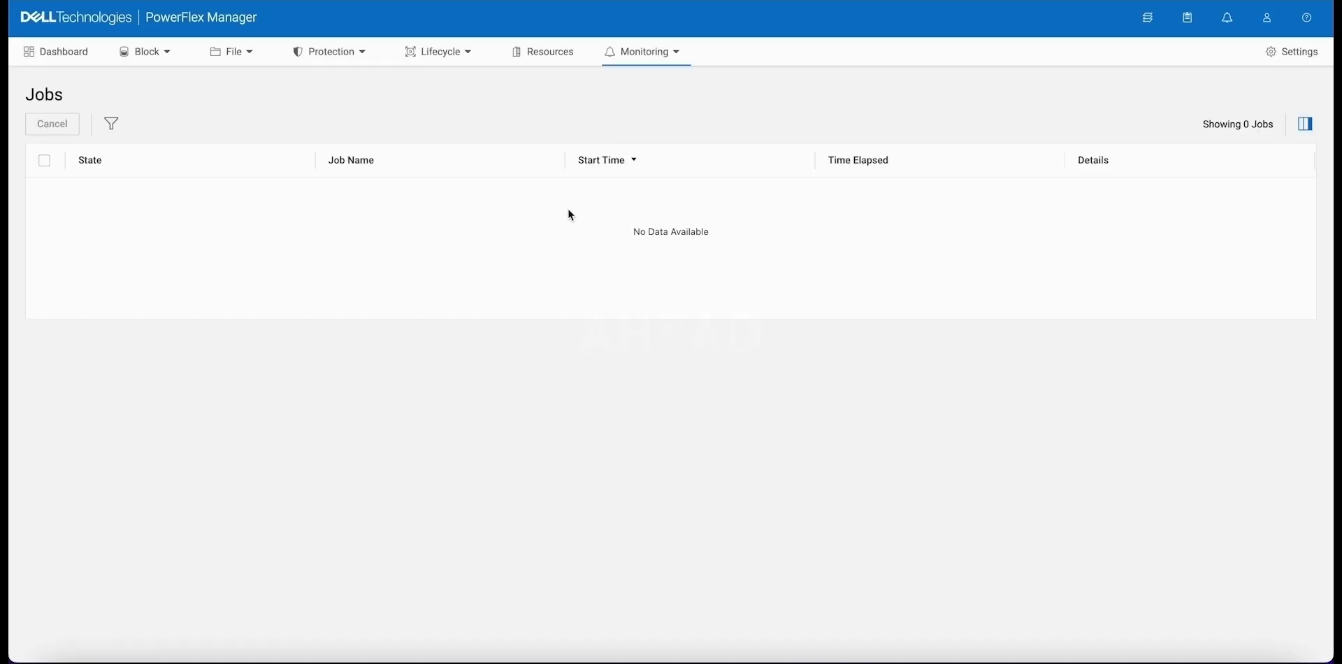
{"action": "left_click", "coordinate": [462, 70]}
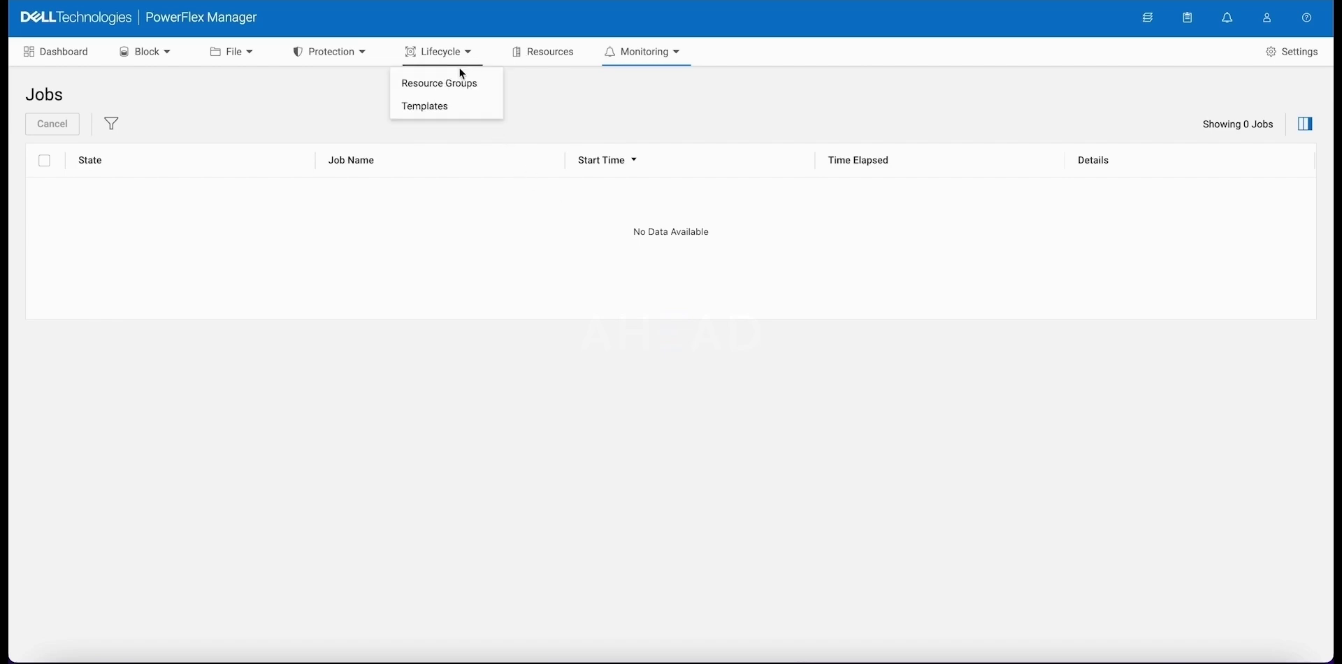
{"action": "left_click", "coordinate": [451, 83]}
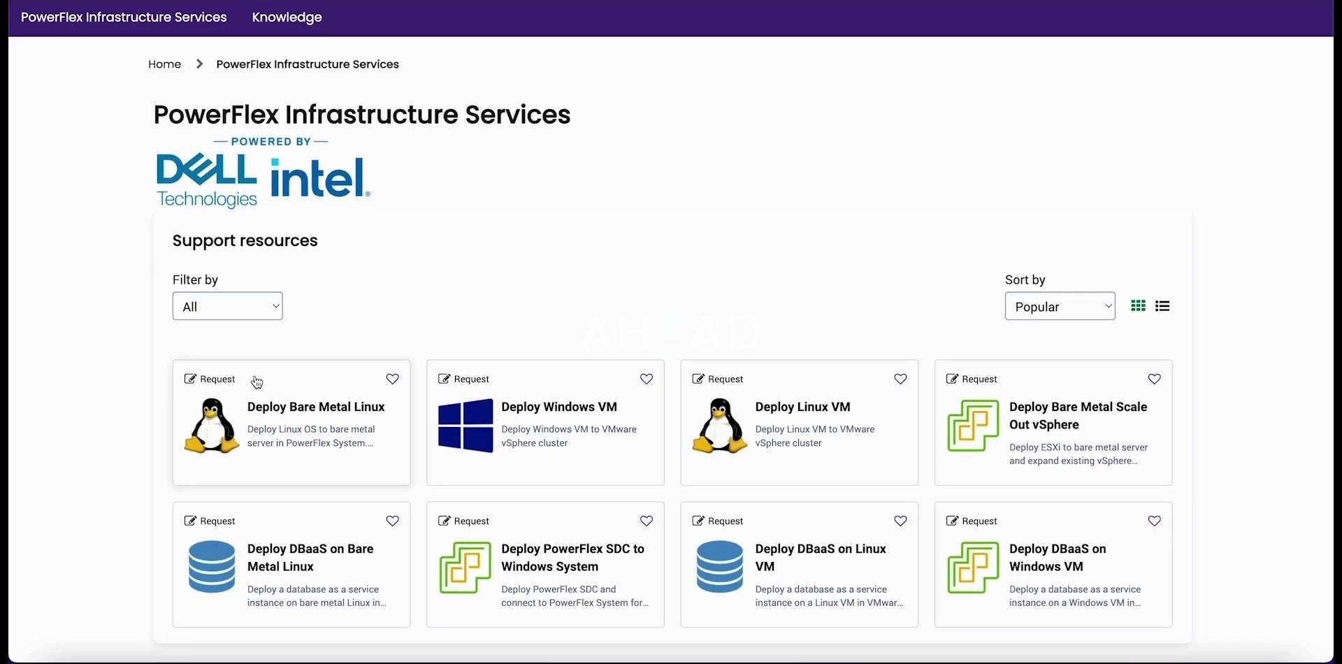
Step: In the AHEAD Automation Hub catalog, open the Deploy Windows VM request and review its VM configuration fields
{"action": "left_click", "coordinate": [546, 413]}
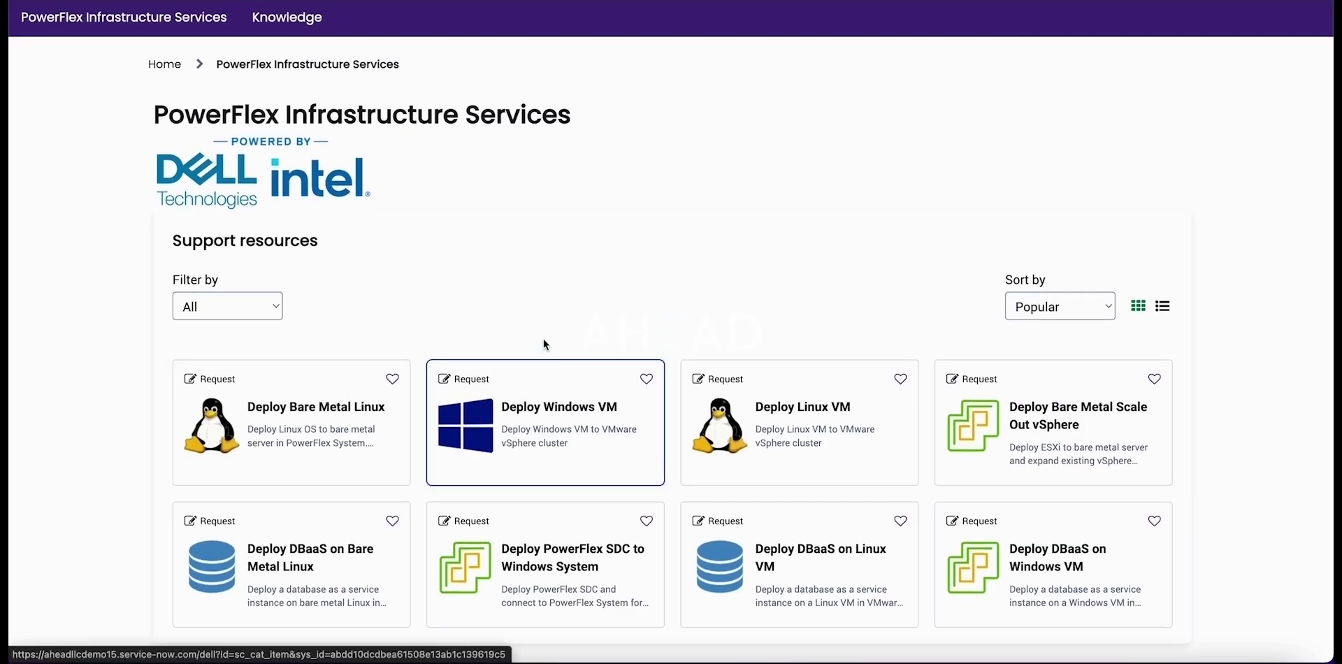
{"action": "scroll", "coordinate": [542, 339], "scroll_direction": "down", "scroll_amount": 2}
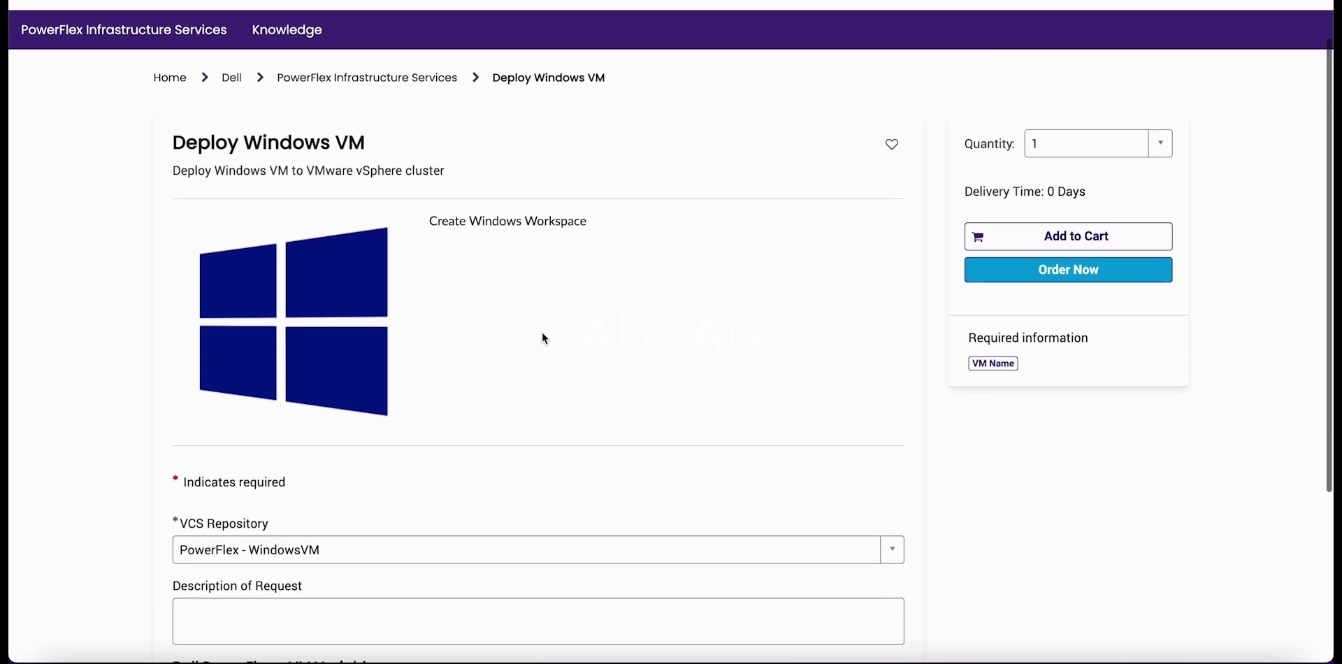
{"action": "scroll", "coordinate": [544, 339], "scroll_direction": "down", "scroll_amount": 3}
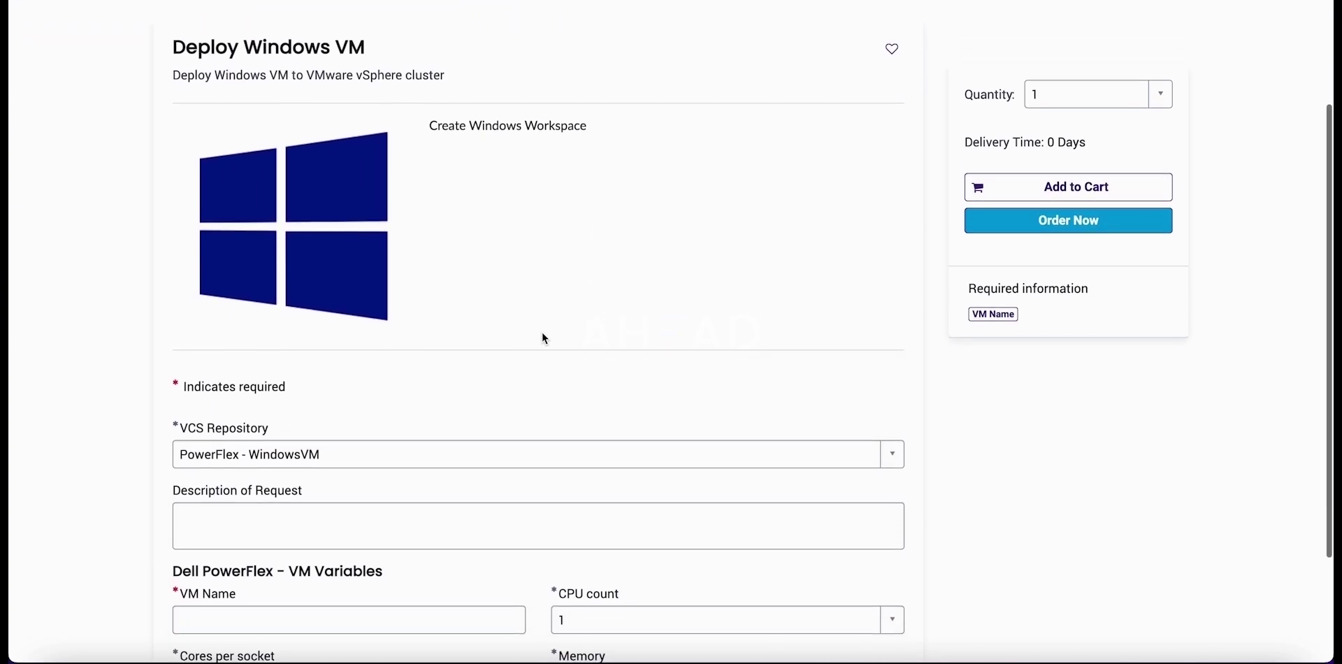
{"action": "scroll", "coordinate": [544, 338], "scroll_direction": "down", "scroll_amount": 3}
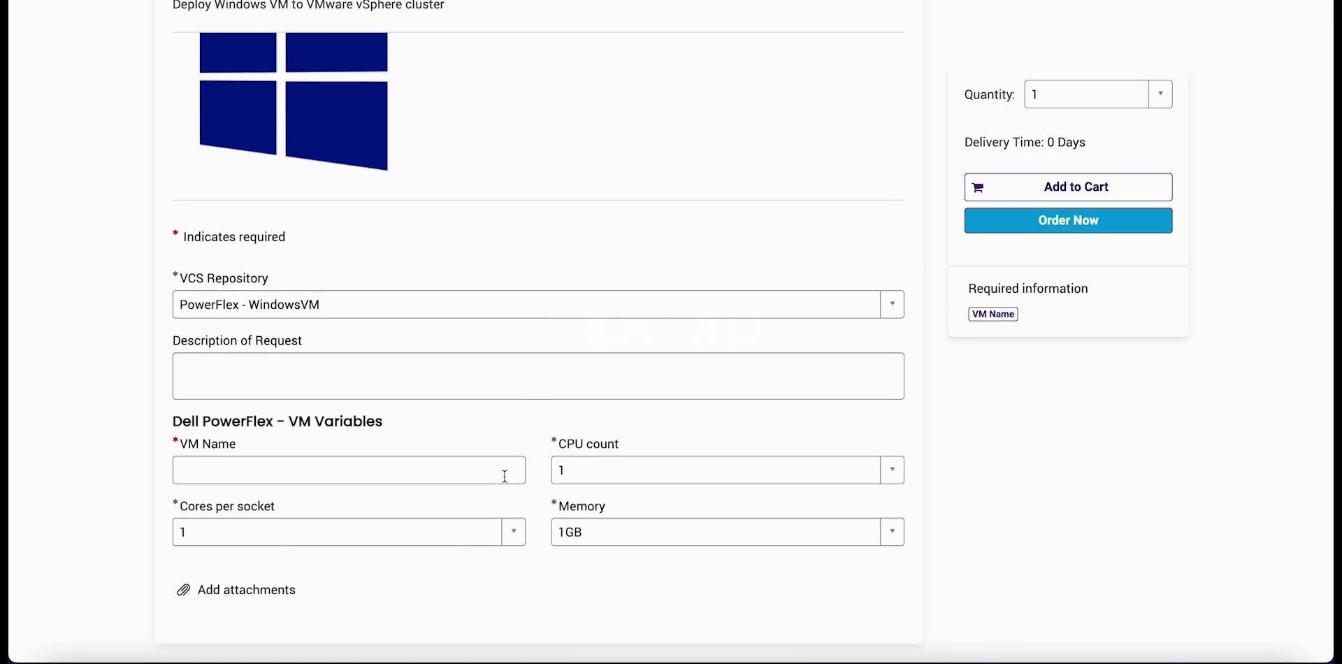
{"action": "scroll", "coordinate": [505, 476], "scroll_direction": "up", "scroll_amount": 8}
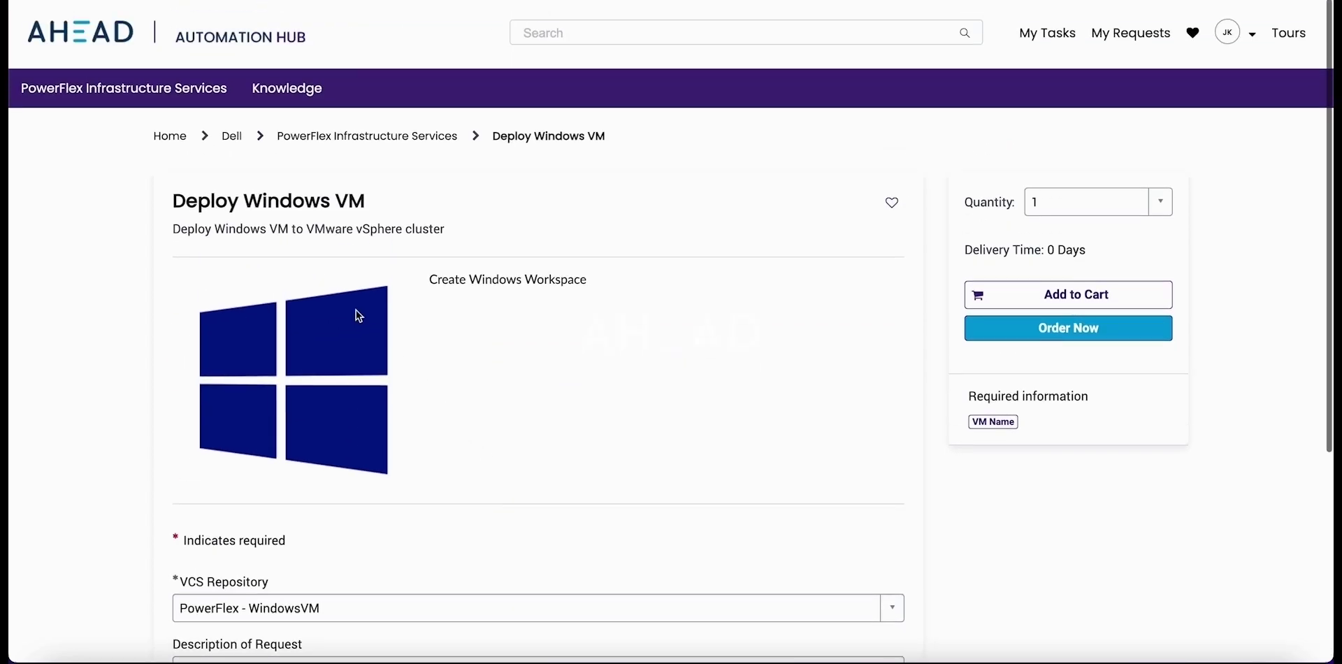
Step: Return to the PowerFlex Infrastructure Services catalog and open the Deploy Bare Metal Linux request form
{"action": "left_click", "coordinate": [63, 98]}
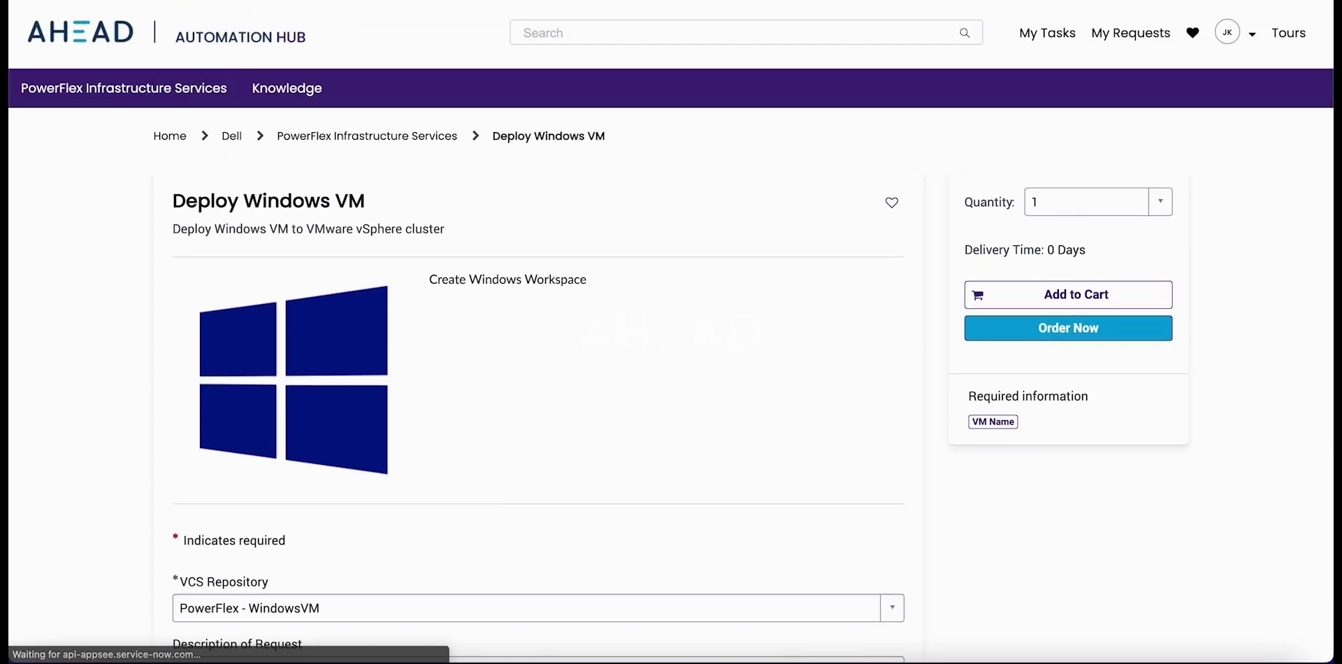
{"action": "scroll", "coordinate": [92, 170], "scroll_direction": "down", "scroll_amount": 1}
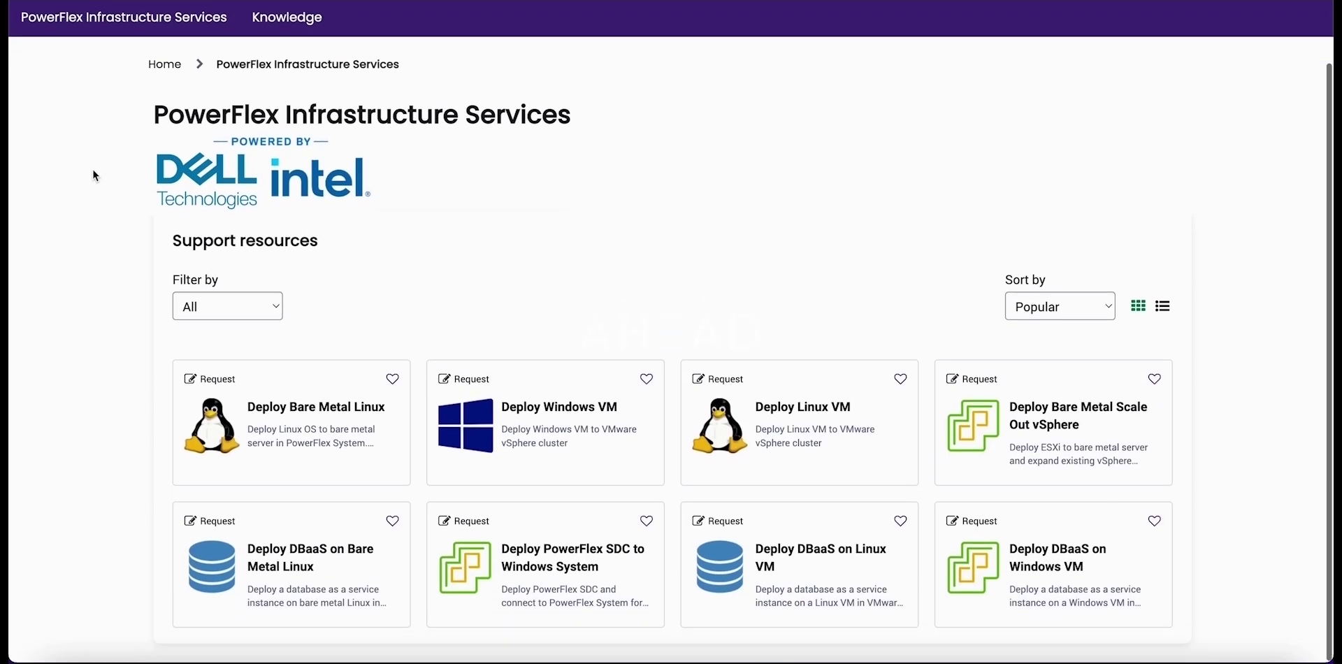
{"action": "left_click", "coordinate": [278, 413]}
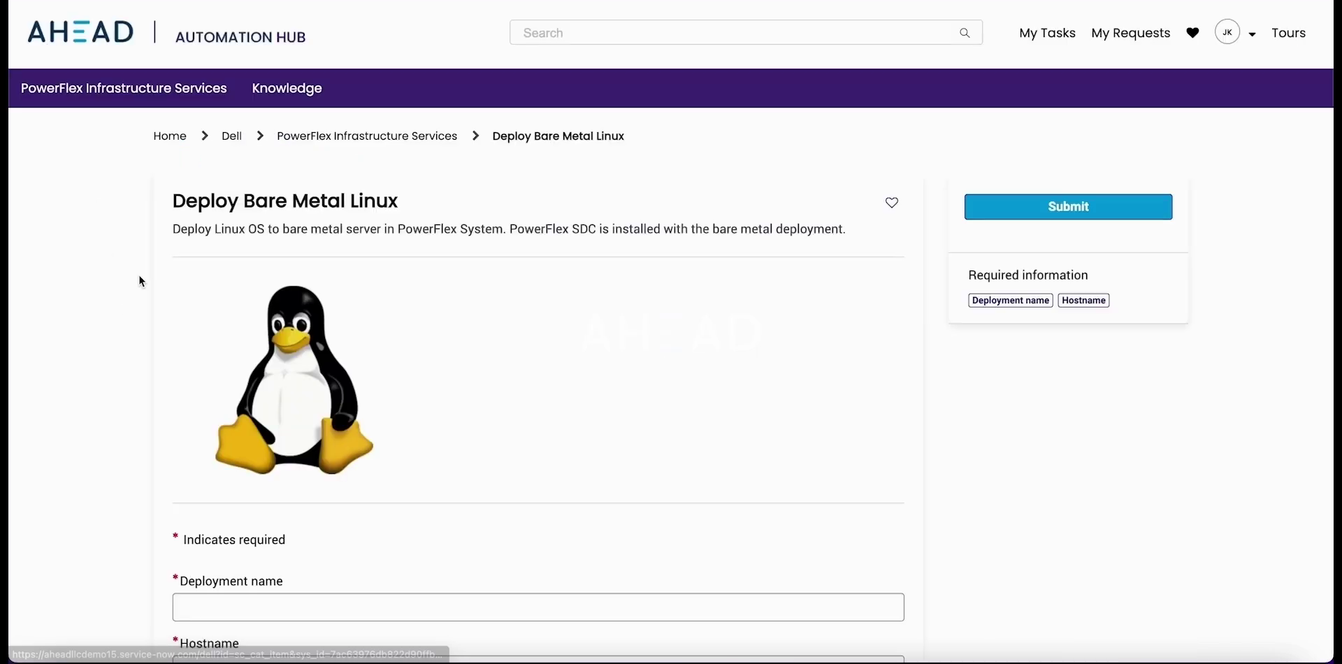
{"action": "scroll", "coordinate": [139, 276], "scroll_direction": "down", "scroll_amount": 2}
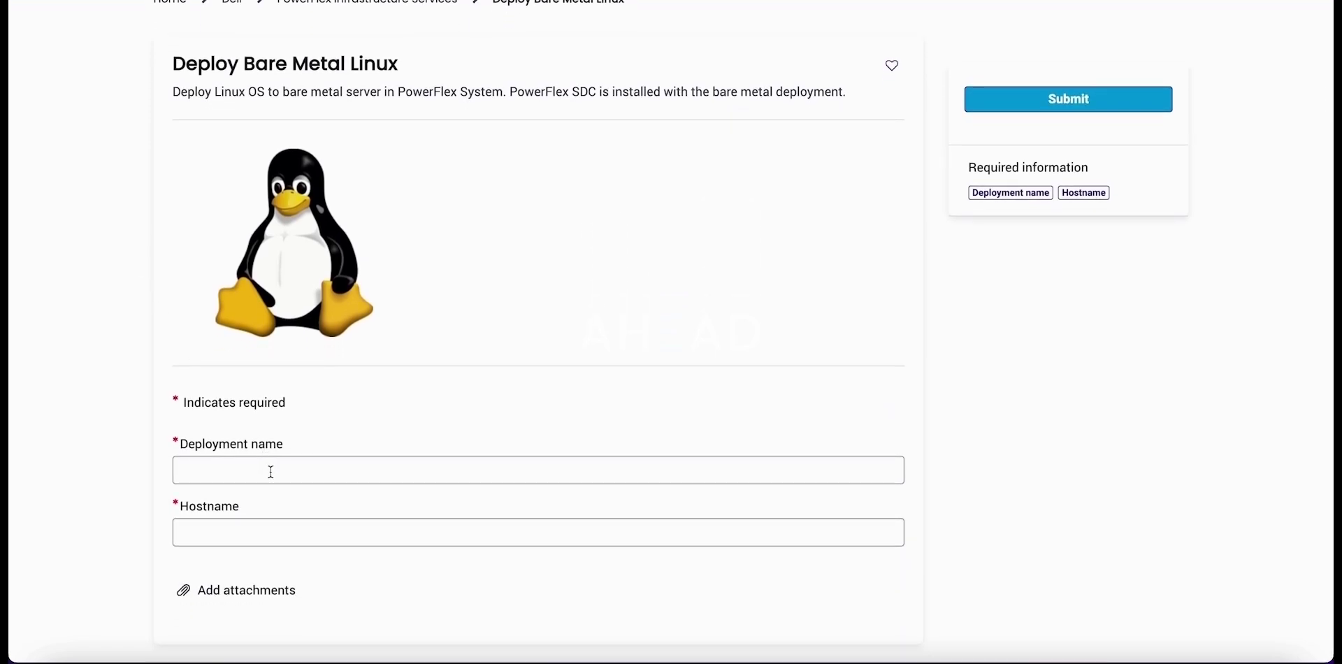
Step: Enter dtwlinux as both the deployment name and the hostname, and submit the bare metal Linux request
{"action": "left_click", "coordinate": [271, 472]}
{"action": "type", "text": "dtw"}
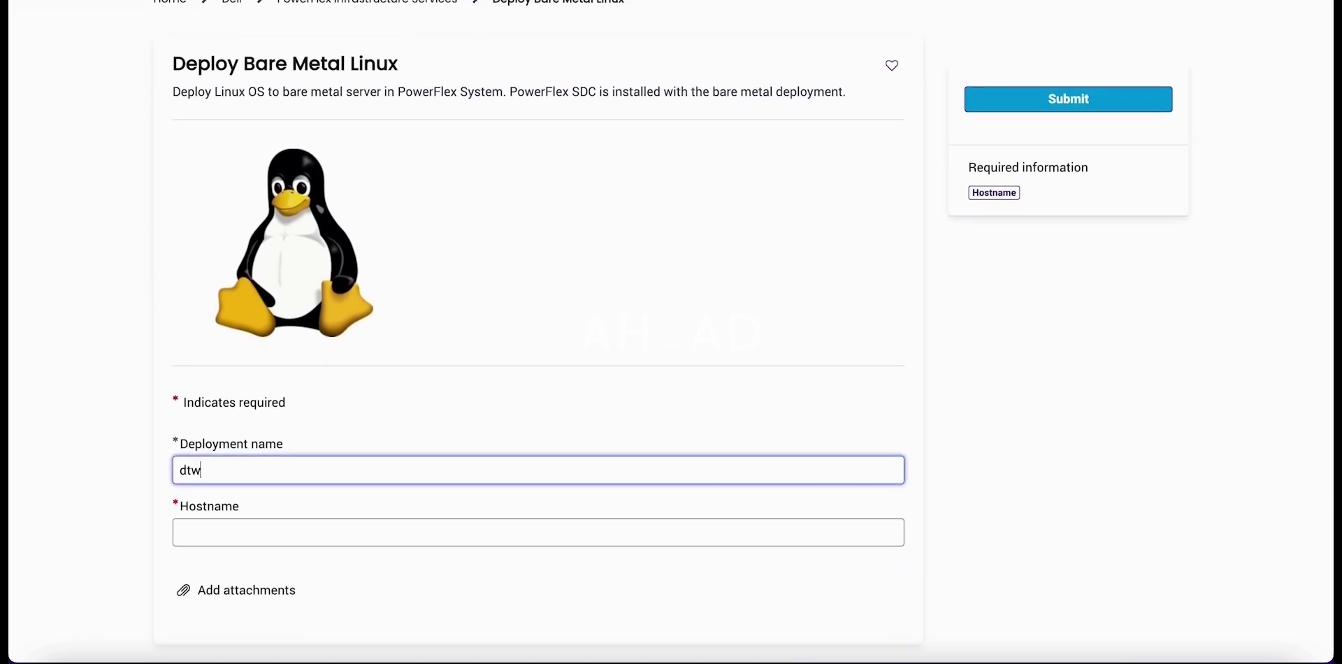
{"action": "type", "text": "linux"}
{"action": "key", "text": "Tab"}
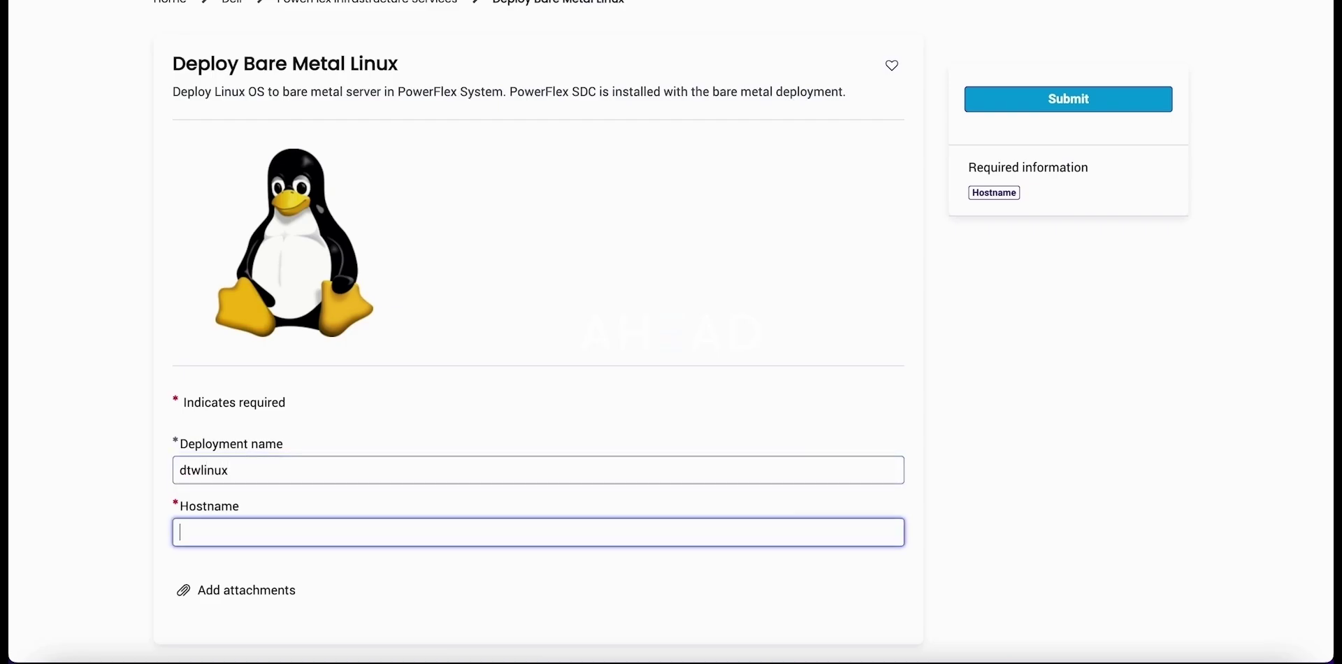
{"action": "type", "text": "dtwlinux"}
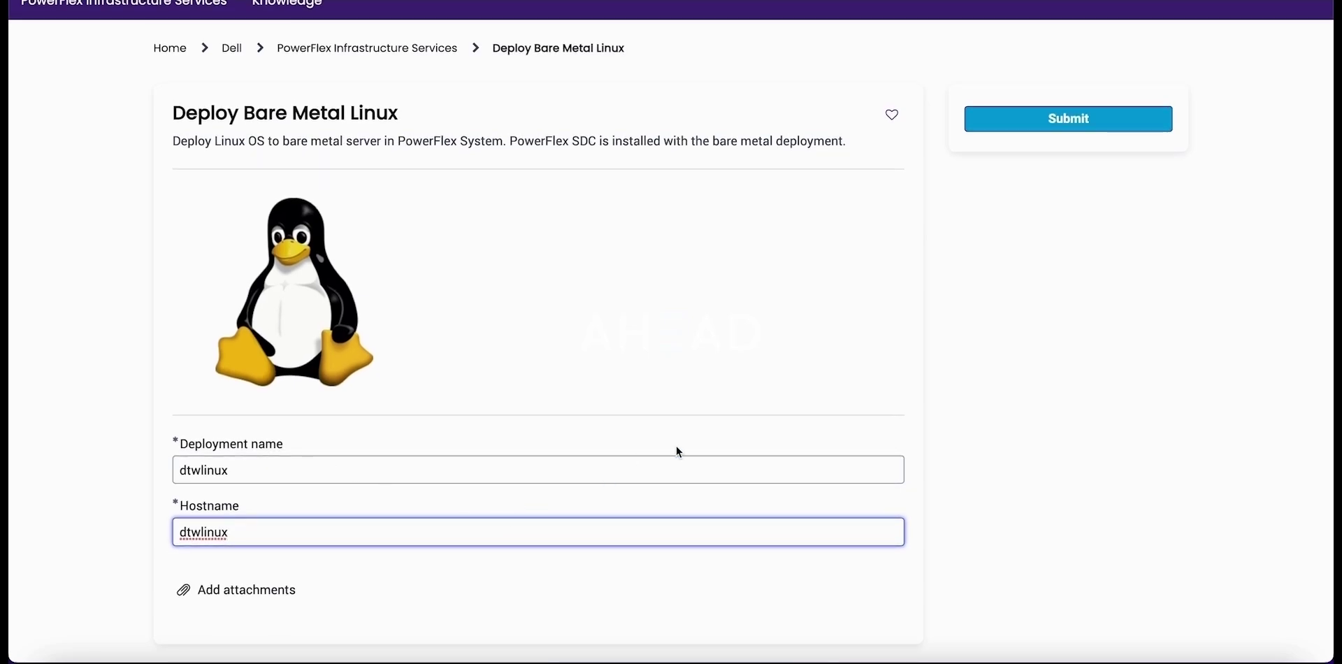
{"action": "scroll", "coordinate": [713, 425], "scroll_direction": "up", "scroll_amount": 2}
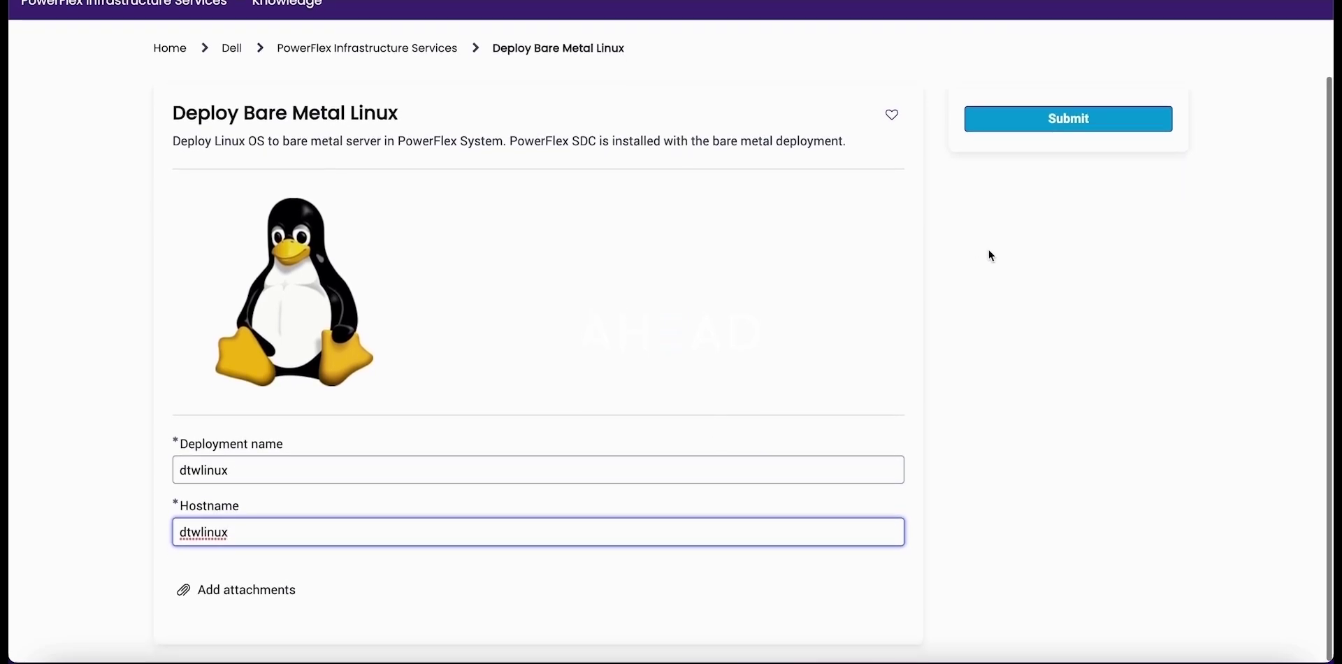
{"action": "left_click", "coordinate": [1087, 129]}
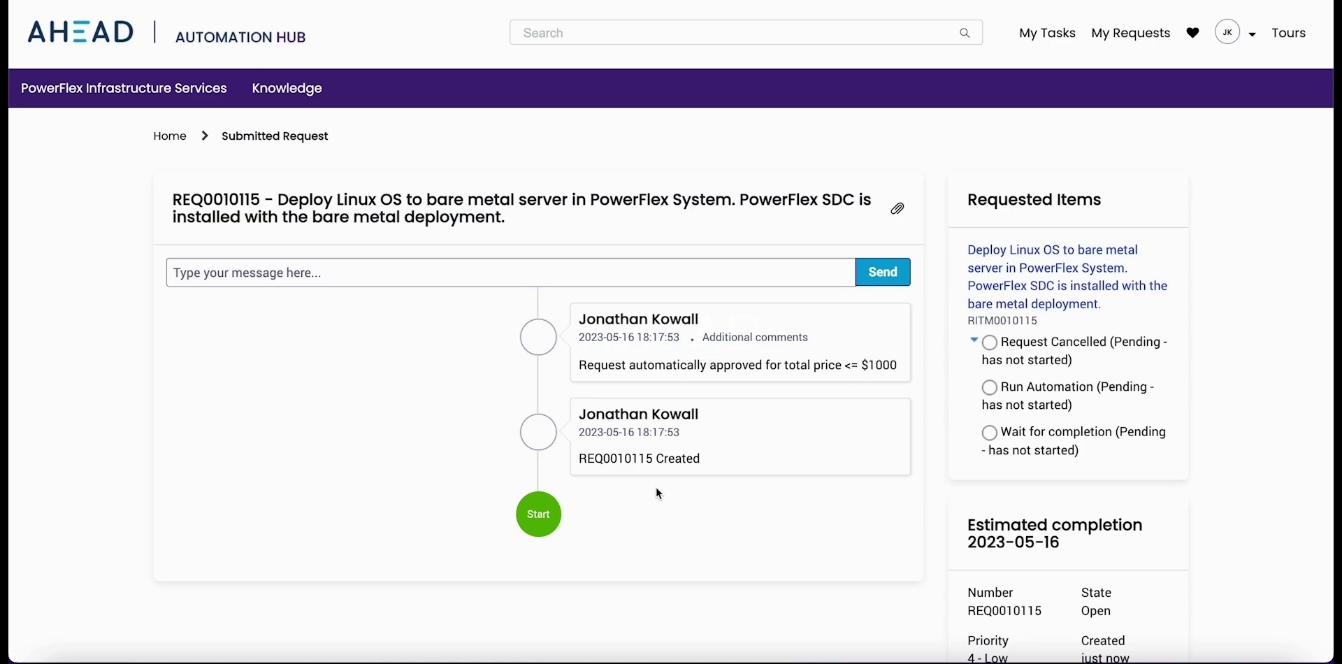
Step: Review the submitted request's activity timeline, requested items, estimated completion and attachments
{"action": "scroll", "coordinate": [656, 487], "scroll_direction": "down", "scroll_amount": 2}
{"action": "scroll", "coordinate": [657, 490], "scroll_direction": "down", "scroll_amount": 2}
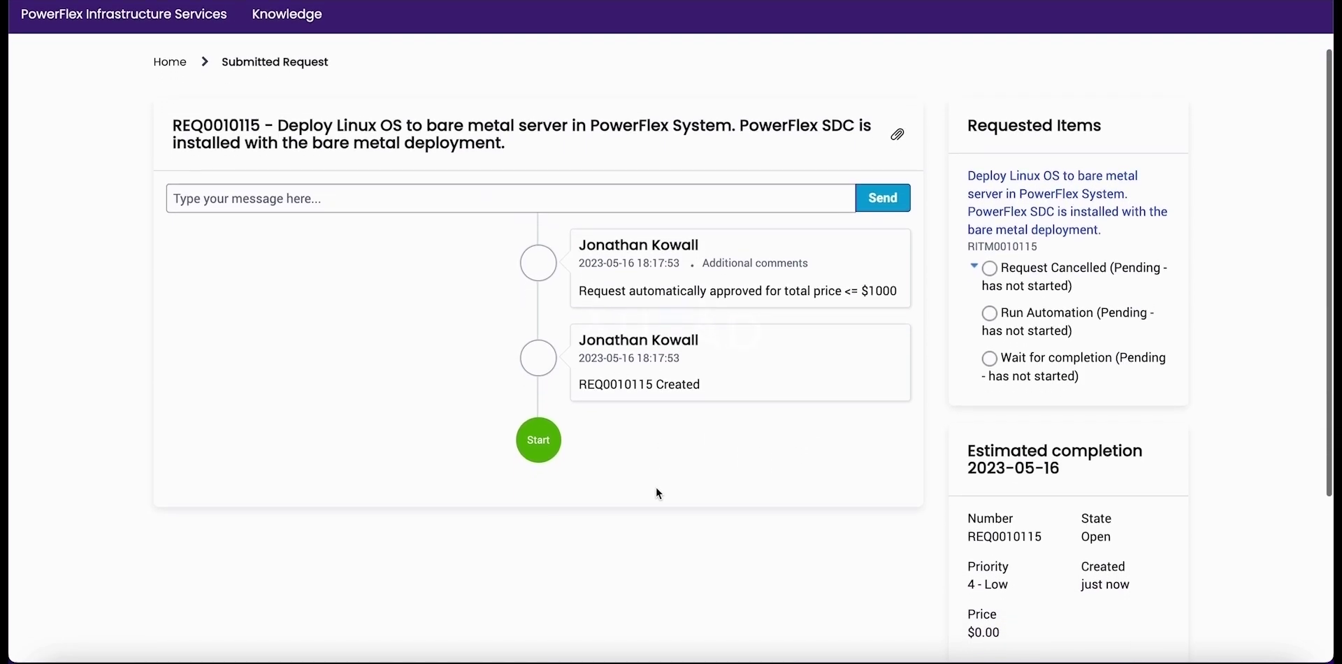
{"action": "scroll", "coordinate": [657, 488], "scroll_direction": "down", "scroll_amount": 3}
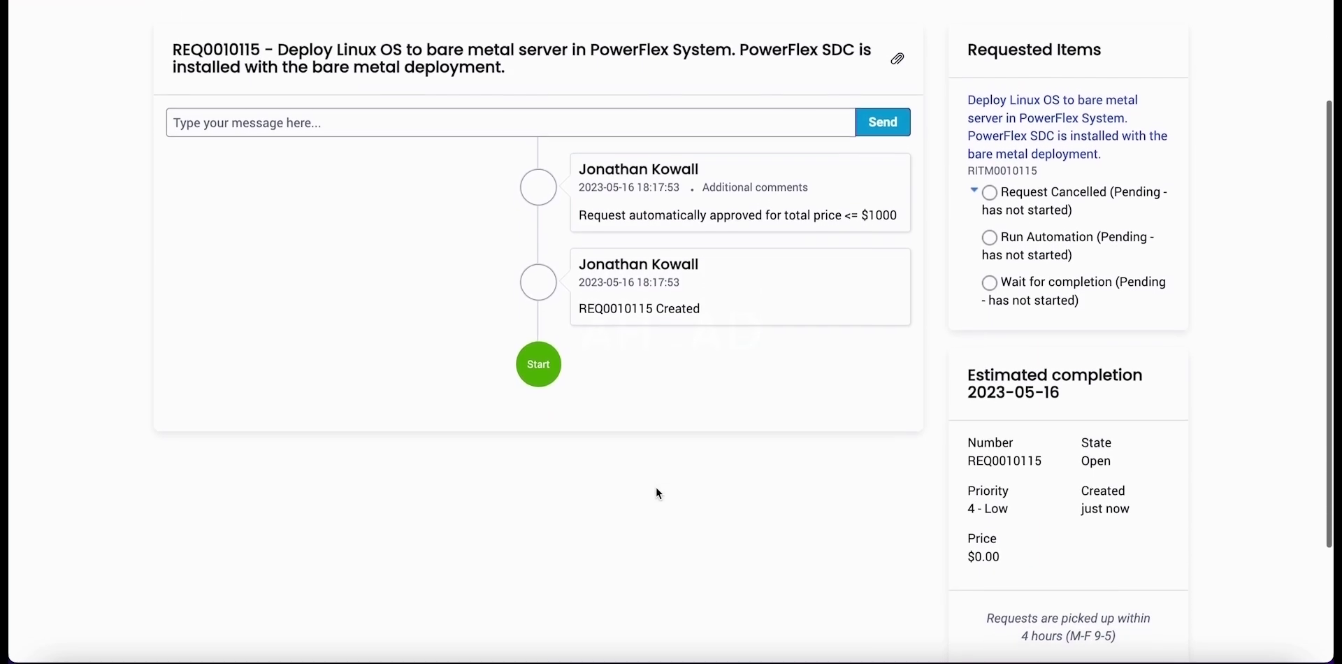
{"action": "scroll", "coordinate": [657, 492], "scroll_direction": "down", "scroll_amount": 3}
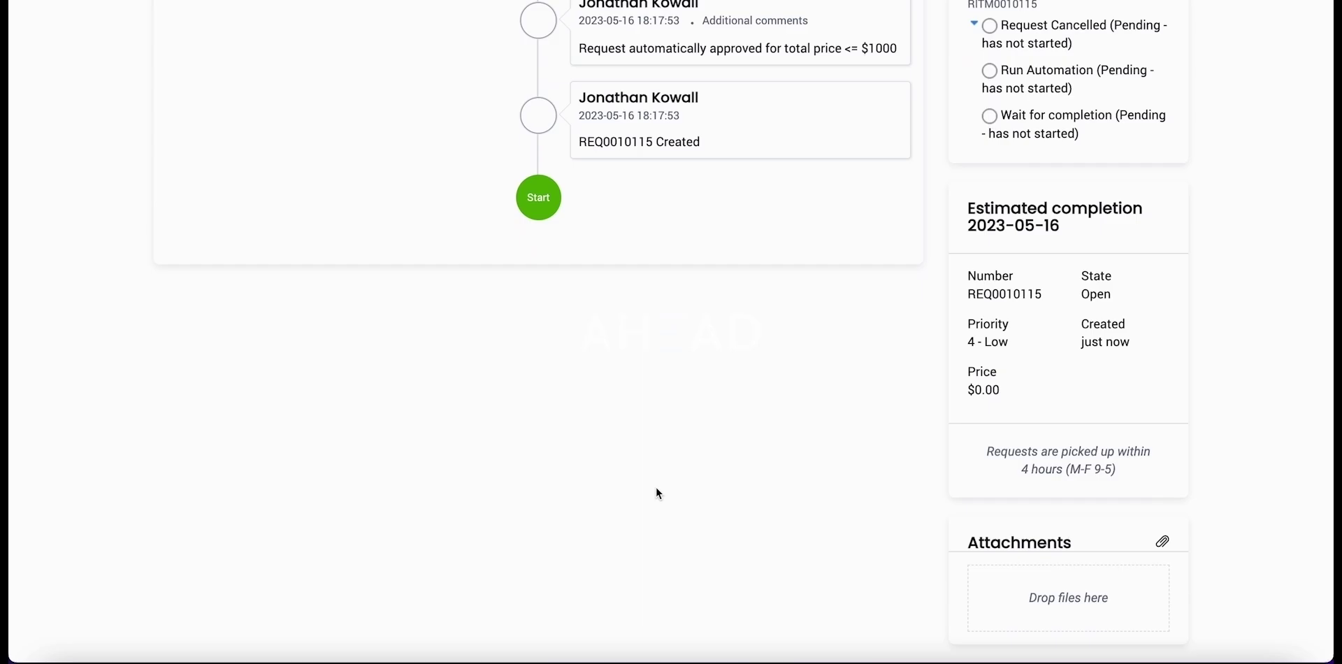
{"action": "scroll", "coordinate": [656, 488], "scroll_direction": "up", "scroll_amount": 6}
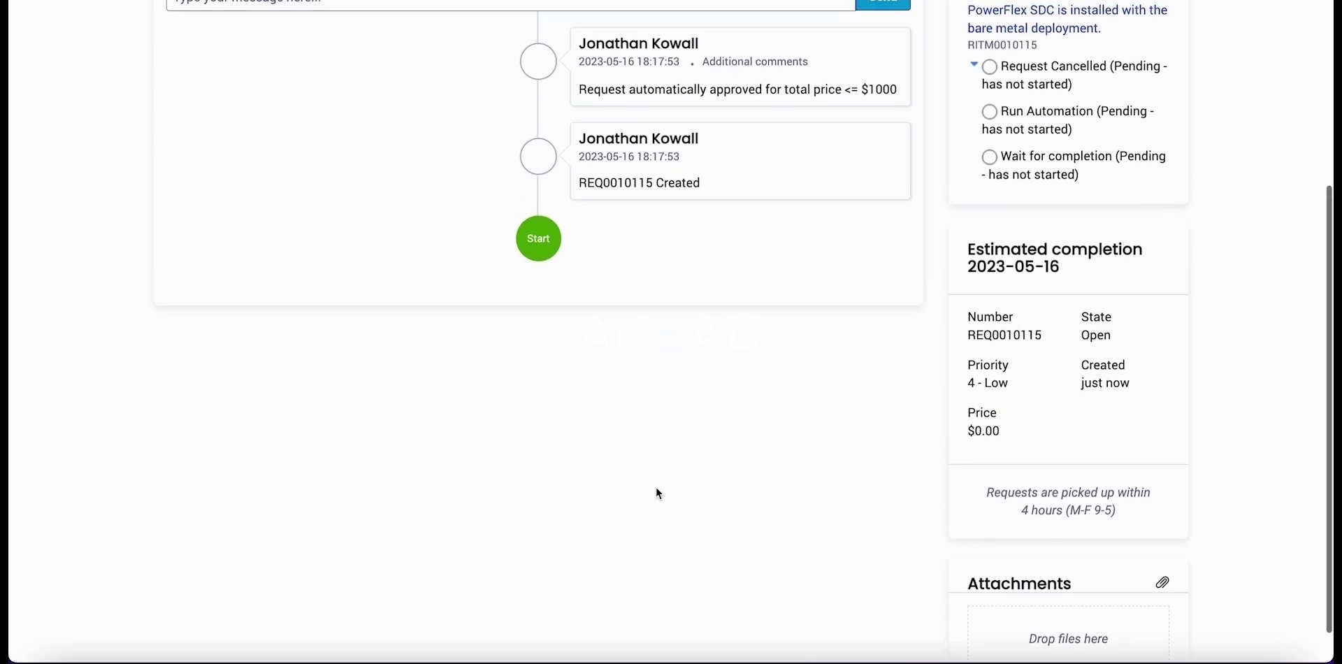
{"action": "scroll", "coordinate": [656, 487], "scroll_direction": "up", "scroll_amount": 3}
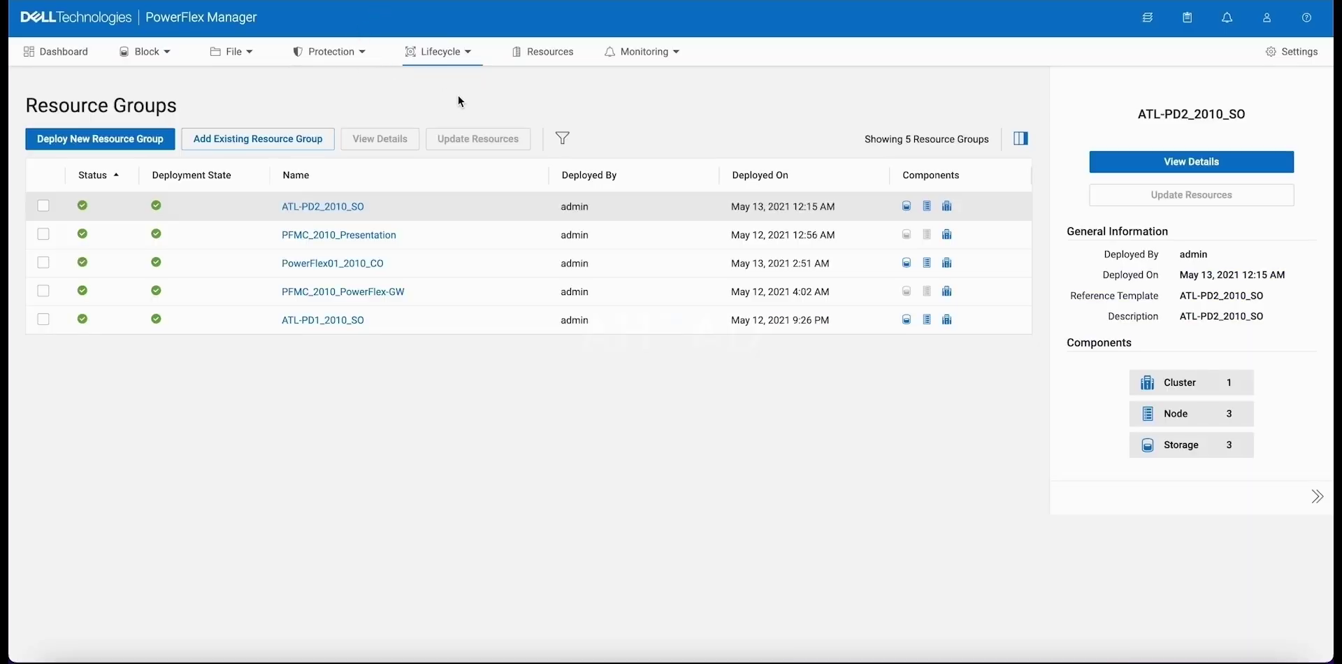
Step: Switch to PowerFlex Manager, check the monitoring jobs, and open the dtwlinux resource group's details
{"action": "left_click", "coordinate": [663, 57]}
{"action": "left_click", "coordinate": [619, 130]}
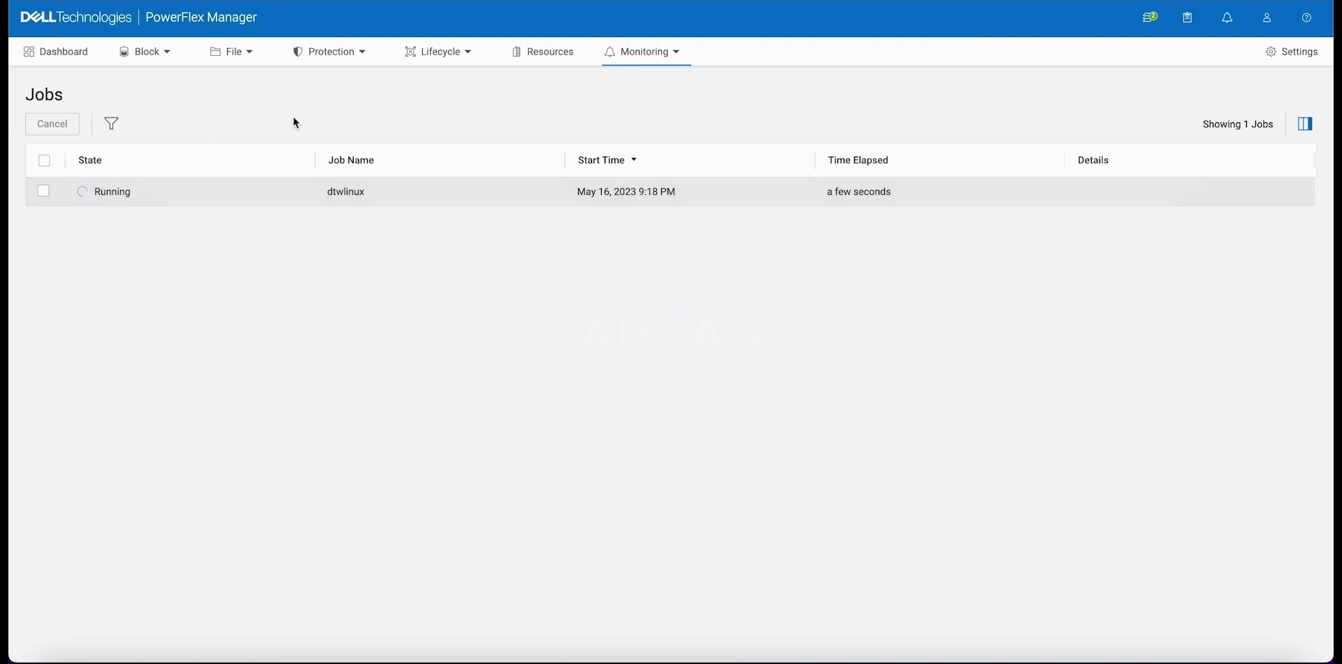
{"action": "left_click", "coordinate": [464, 53]}
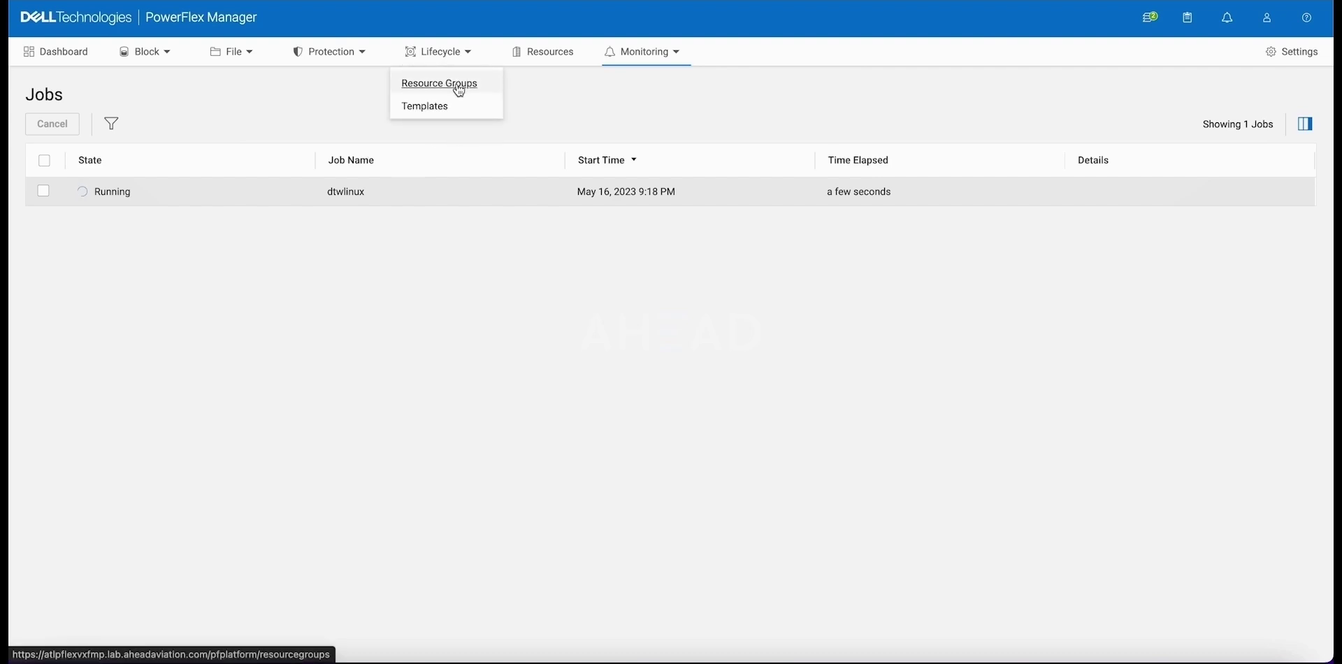
{"action": "left_click", "coordinate": [459, 90]}
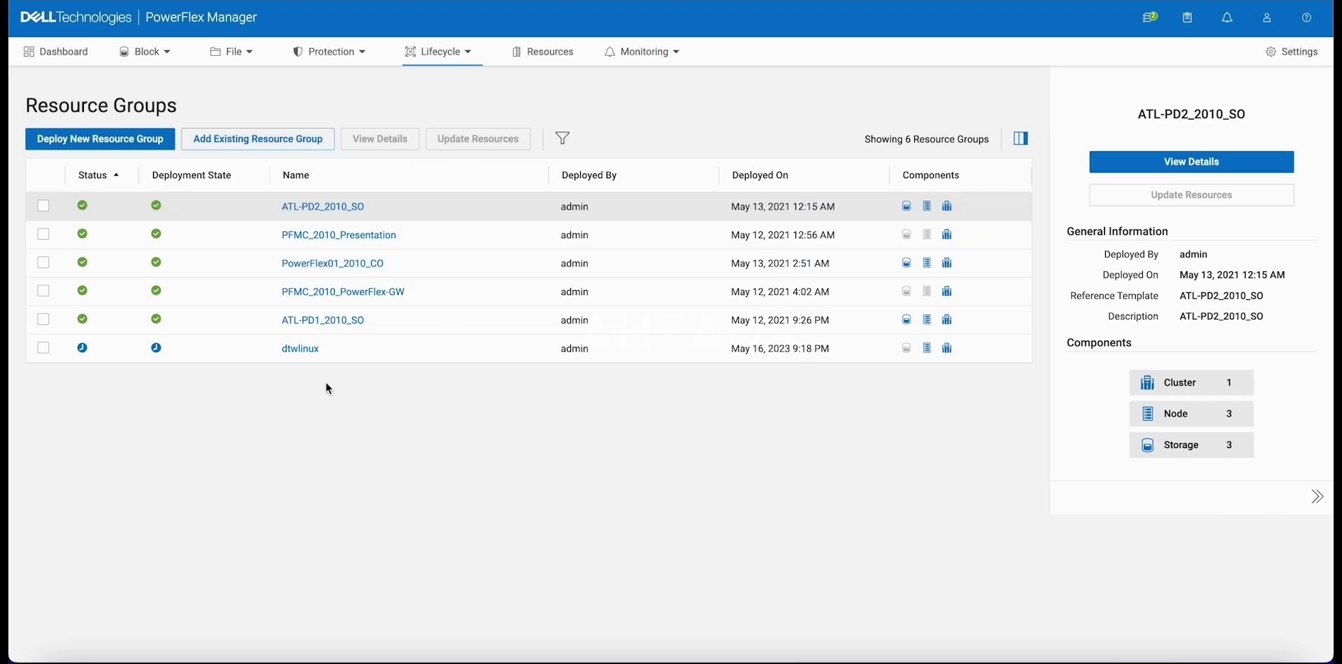
{"action": "left_click", "coordinate": [302, 349]}
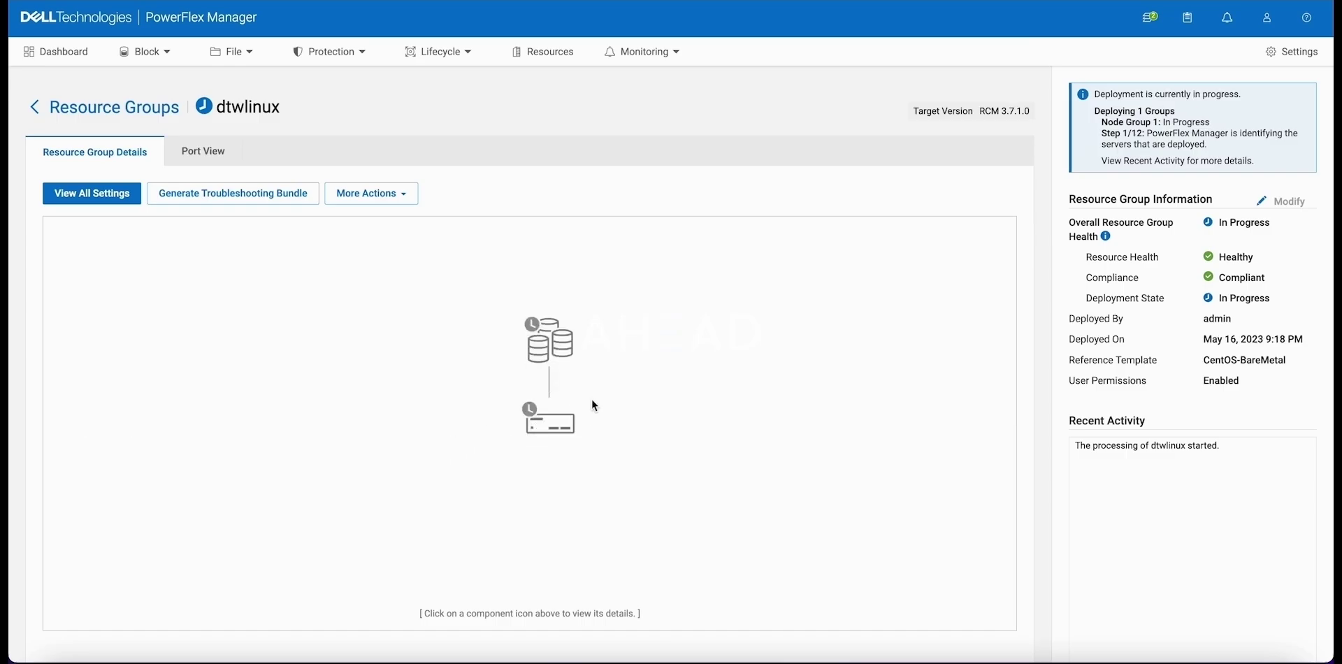
Step: Examine the dtwlinux resource group's gateways, physical nodes, recent activity and deployment progress details
{"action": "scroll", "coordinate": [642, 367], "scroll_direction": "down", "scroll_amount": 4}
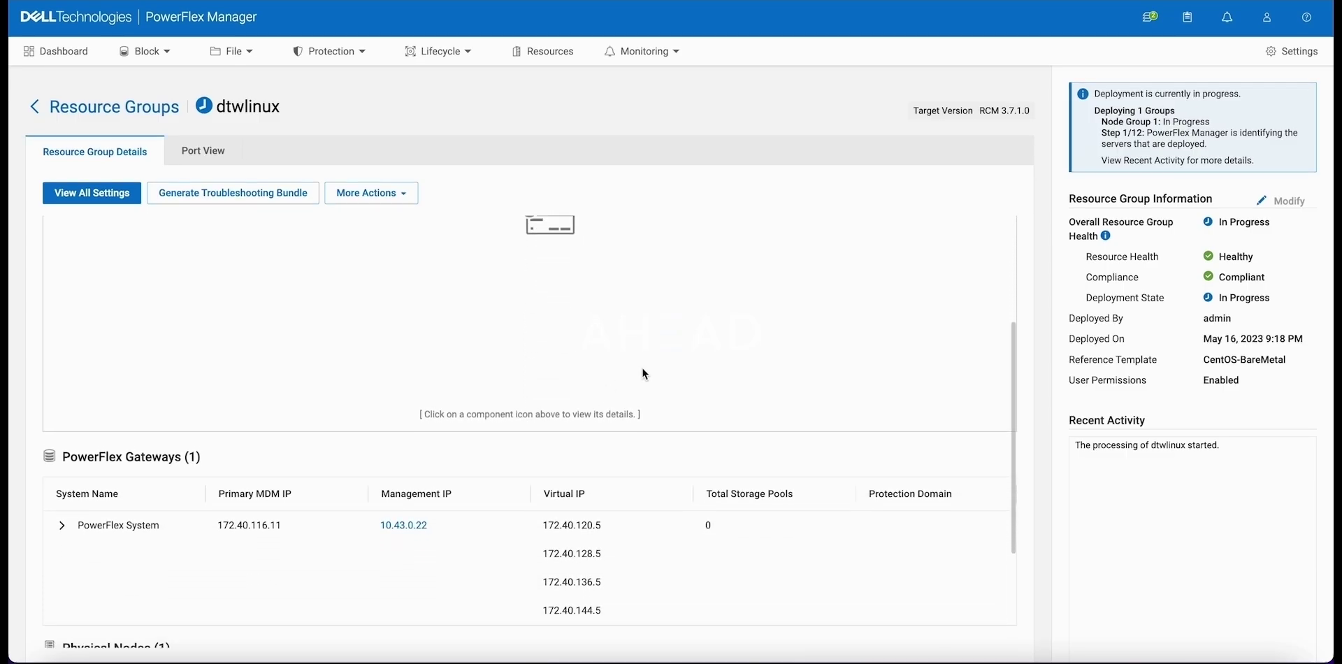
{"action": "scroll", "coordinate": [642, 367], "scroll_direction": "down", "scroll_amount": 2}
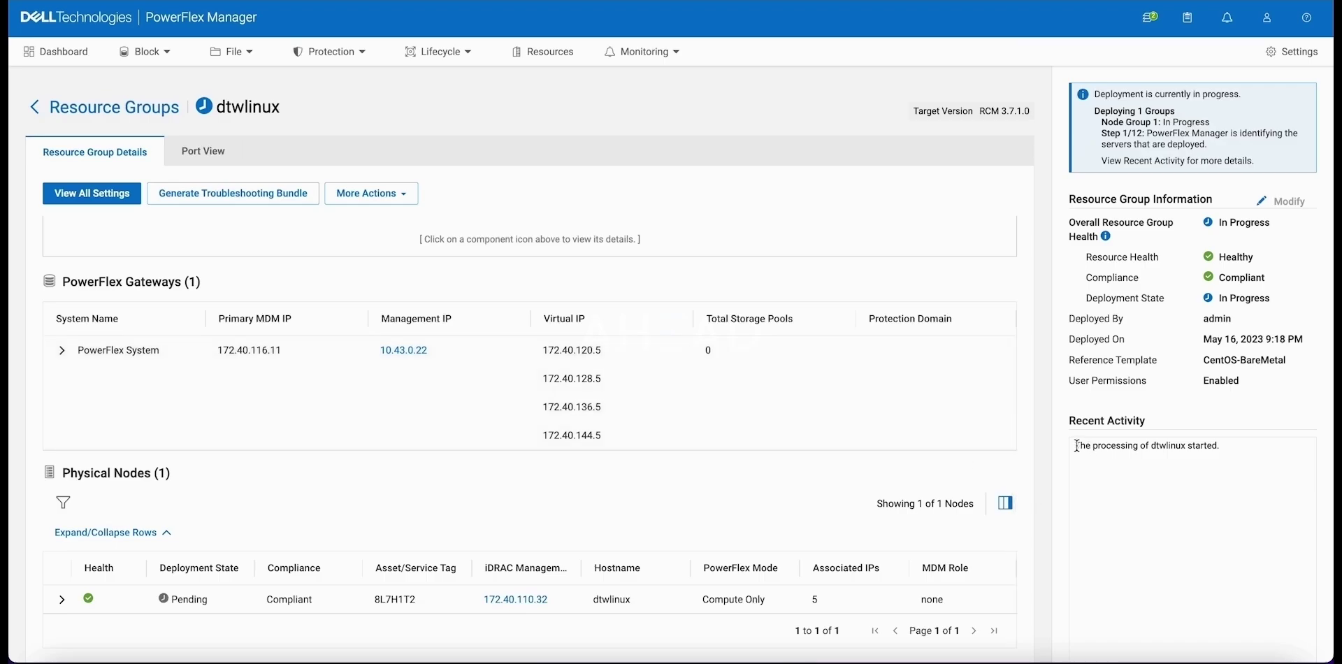
{"action": "left_click_drag", "start_coordinate": [1077, 445], "coordinate": [1199, 447]}
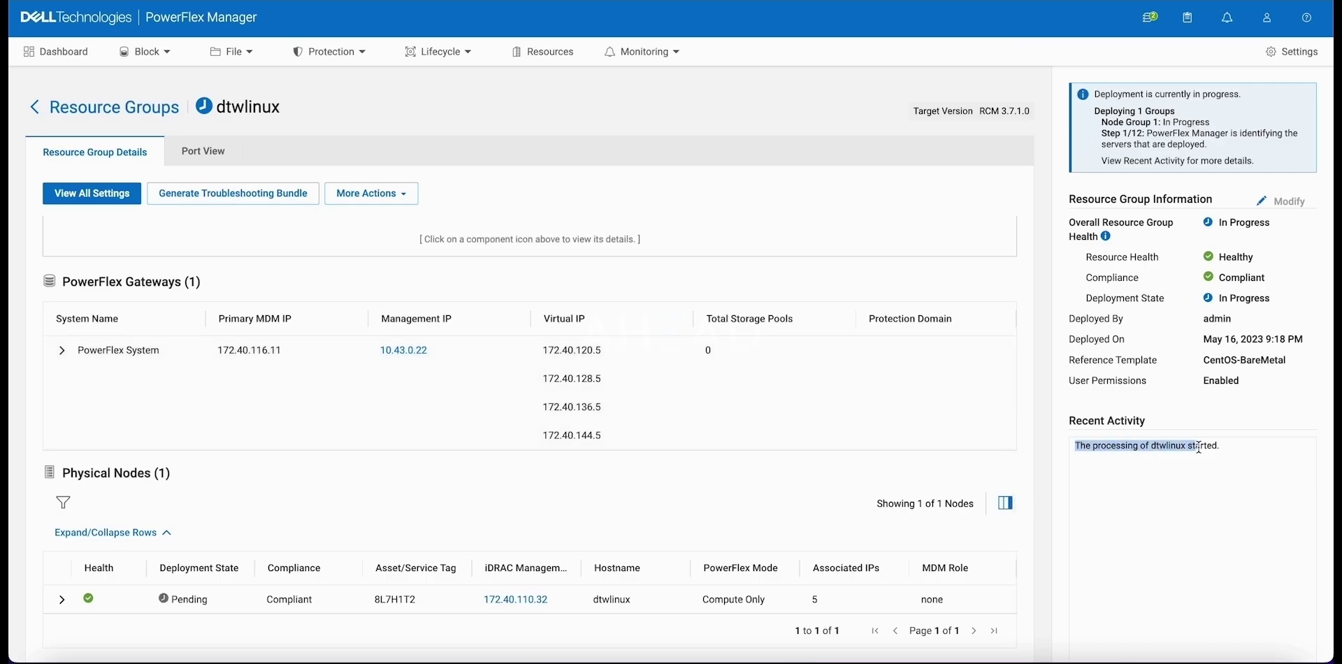
{"action": "left_click", "coordinate": [1236, 447]}
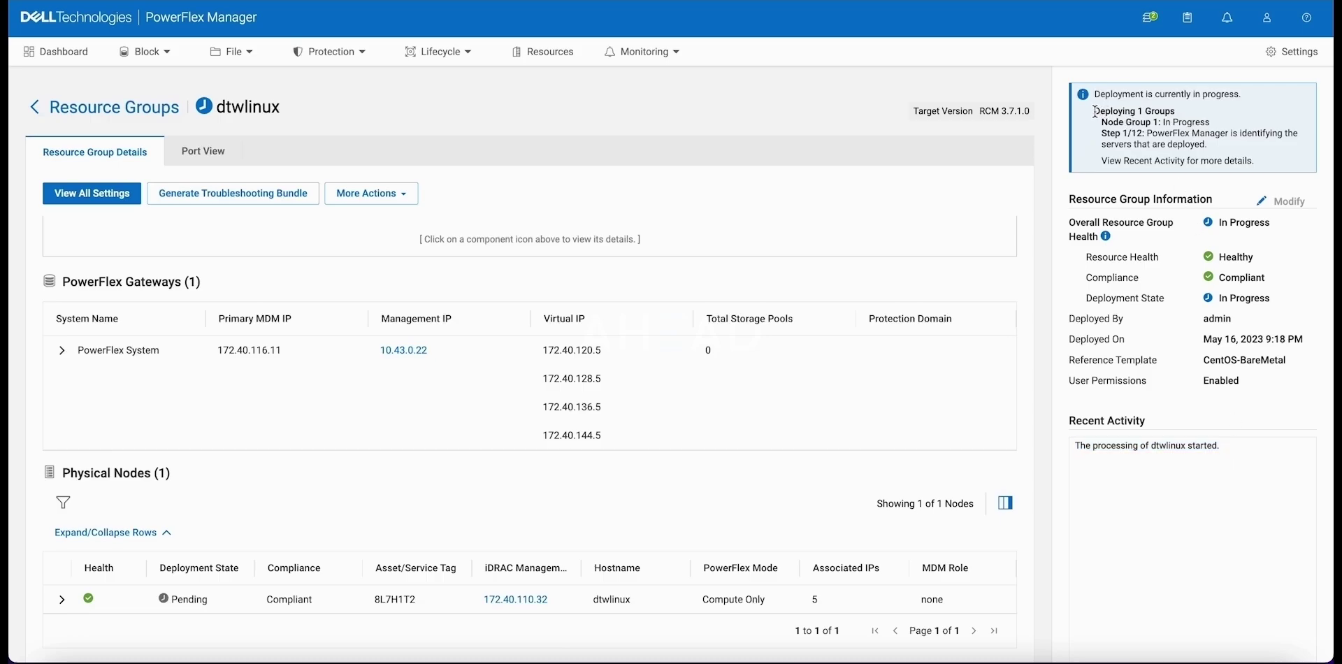
{"action": "left_click_drag", "start_coordinate": [1098, 112], "coordinate": [1267, 170]}
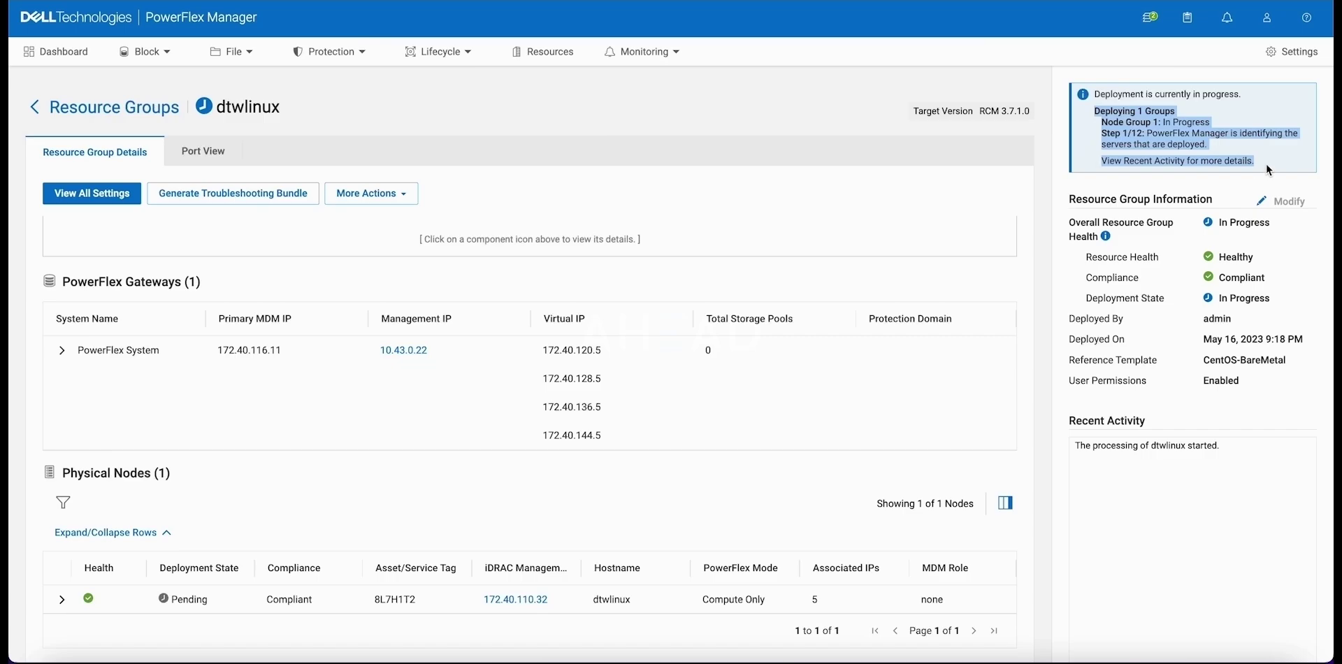
{"action": "left_click", "coordinate": [1283, 273]}
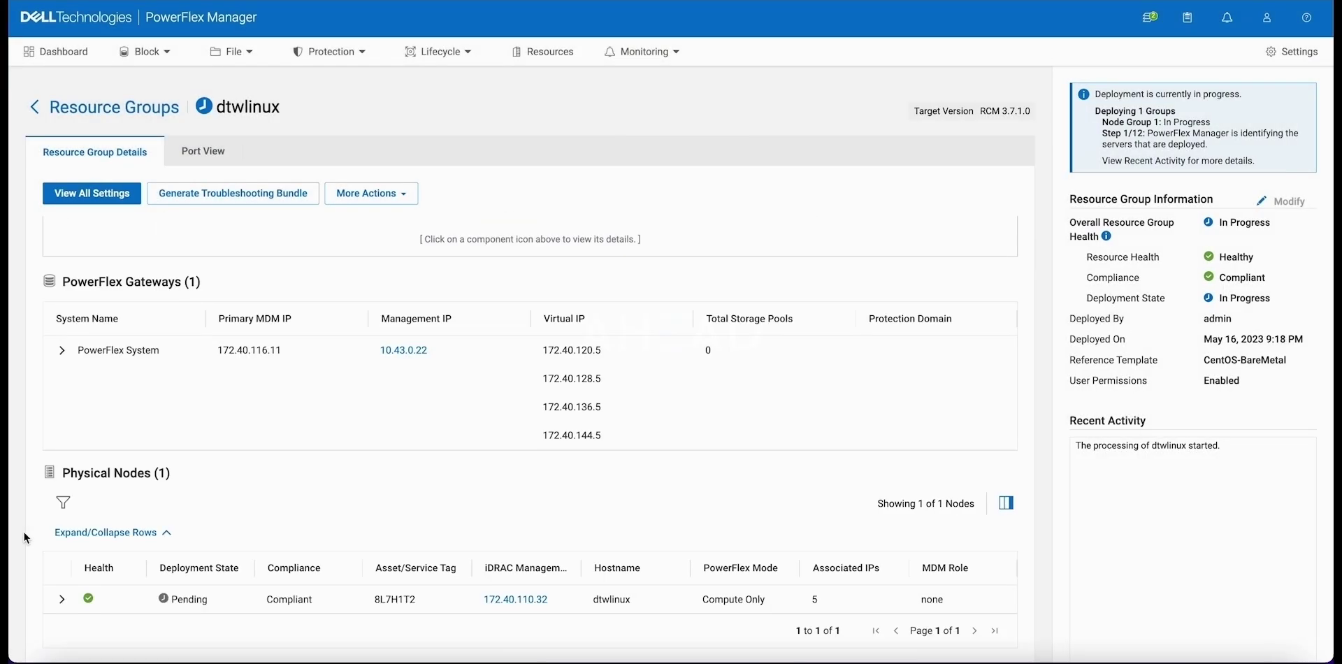
Step: Expand the PowerFlex System gateway and the dtwlinux physical node to examine the node's network types, names and IPs
{"action": "left_click", "coordinate": [61, 350]}
{"action": "left_click", "coordinate": [63, 352]}
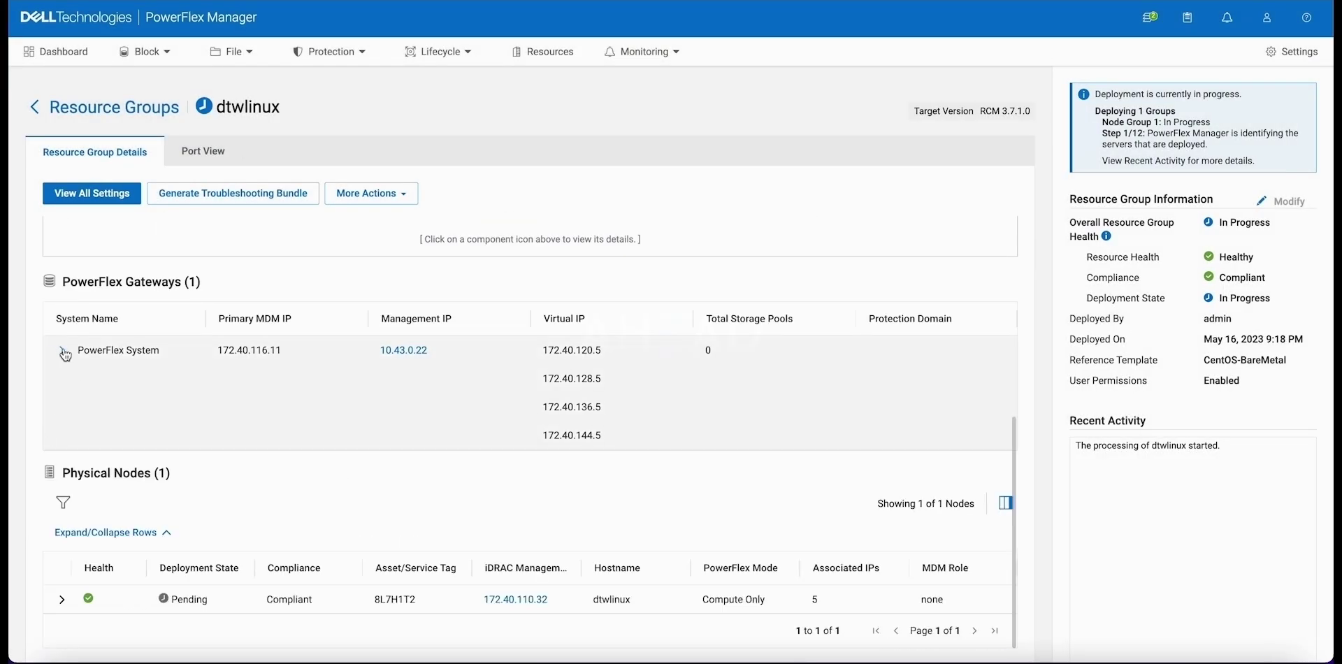
{"action": "left_click", "coordinate": [62, 600]}
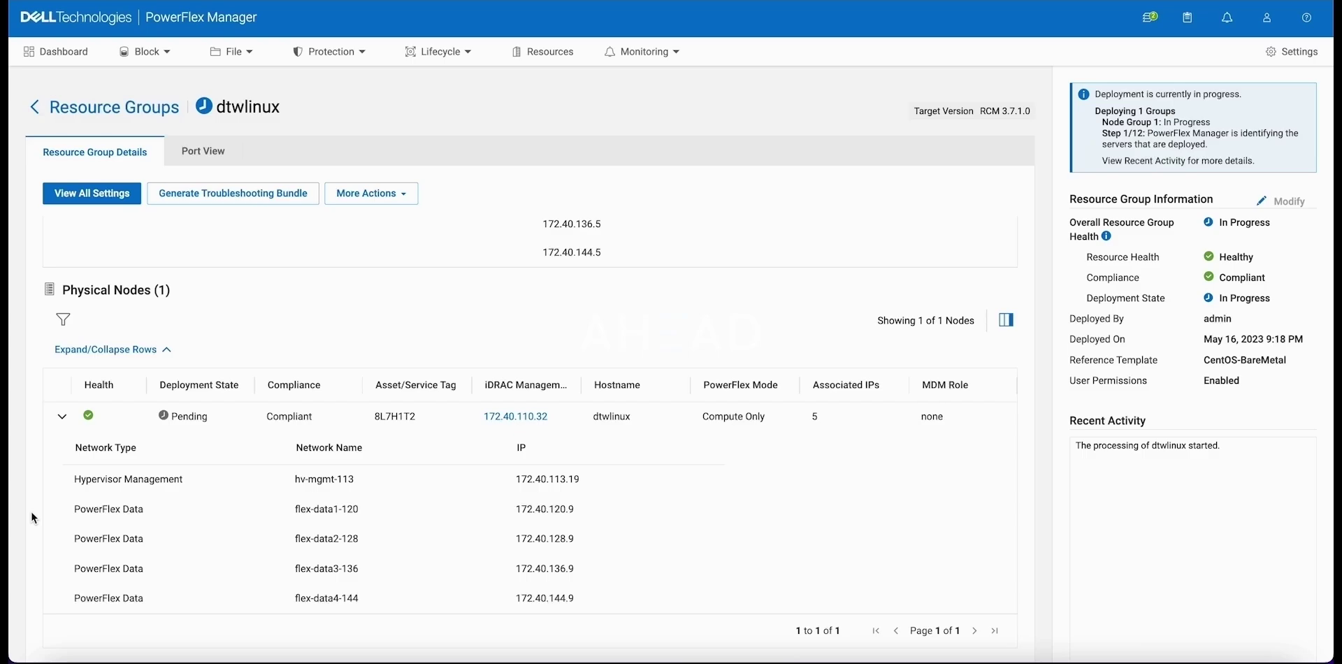
Step: Leave the dtwlinux details for the resource groups list, and view the block storage hosts
{"action": "left_click", "coordinate": [84, 110]}
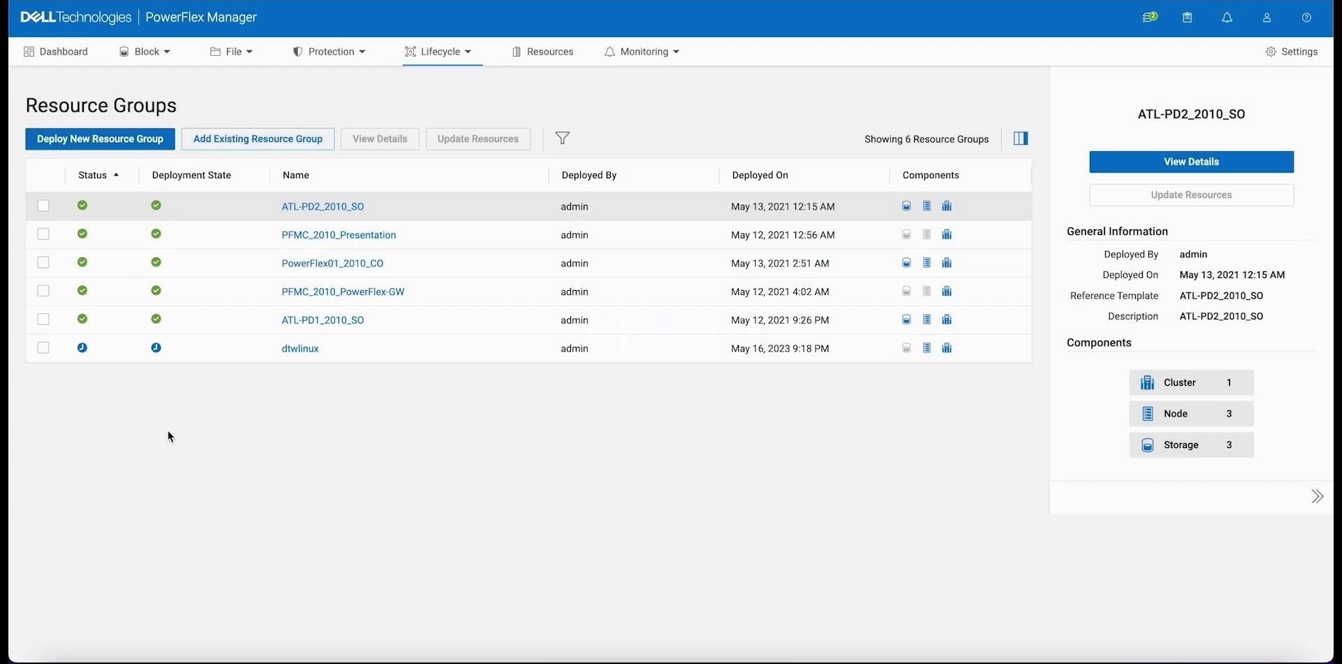
{"action": "left_click", "coordinate": [145, 52]}
{"action": "left_click", "coordinate": [133, 264]}
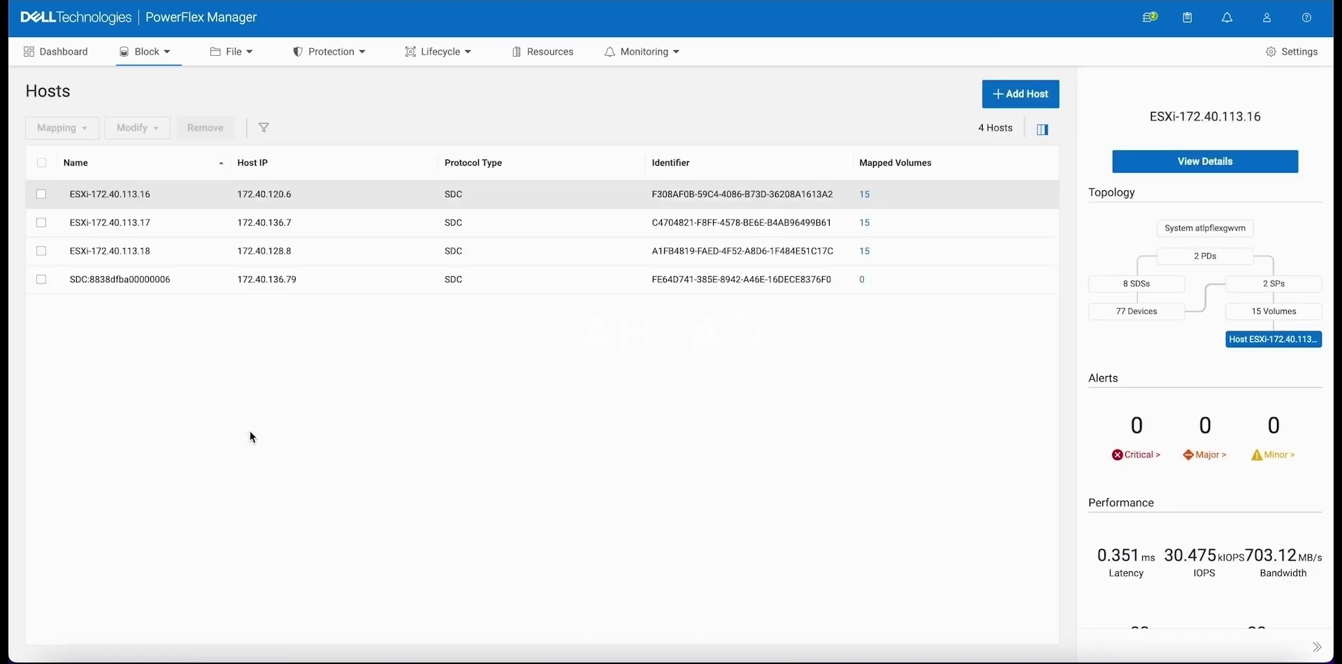
Step: Reopen the dtwlinux resource group from the lifecycle resource groups and check its recent activity, gateways and physical nodes
{"action": "left_click", "coordinate": [437, 52]}
{"action": "left_click", "coordinate": [433, 85]}
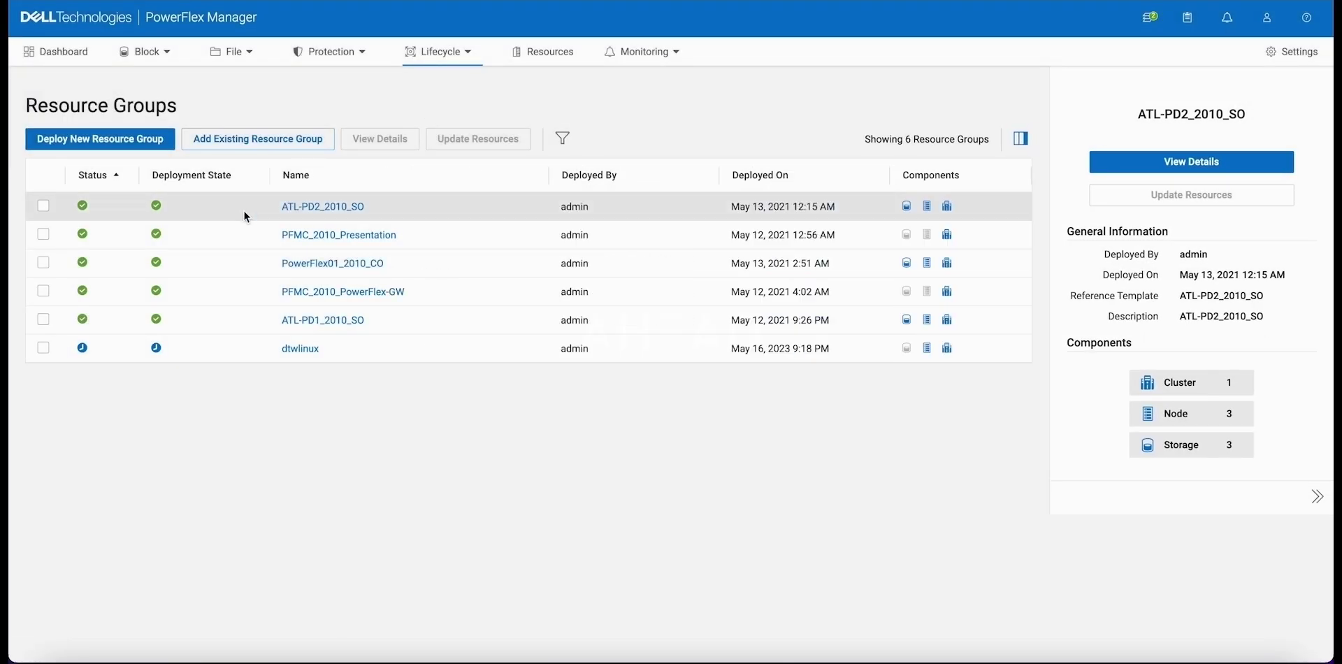
{"action": "left_click", "coordinate": [312, 349]}
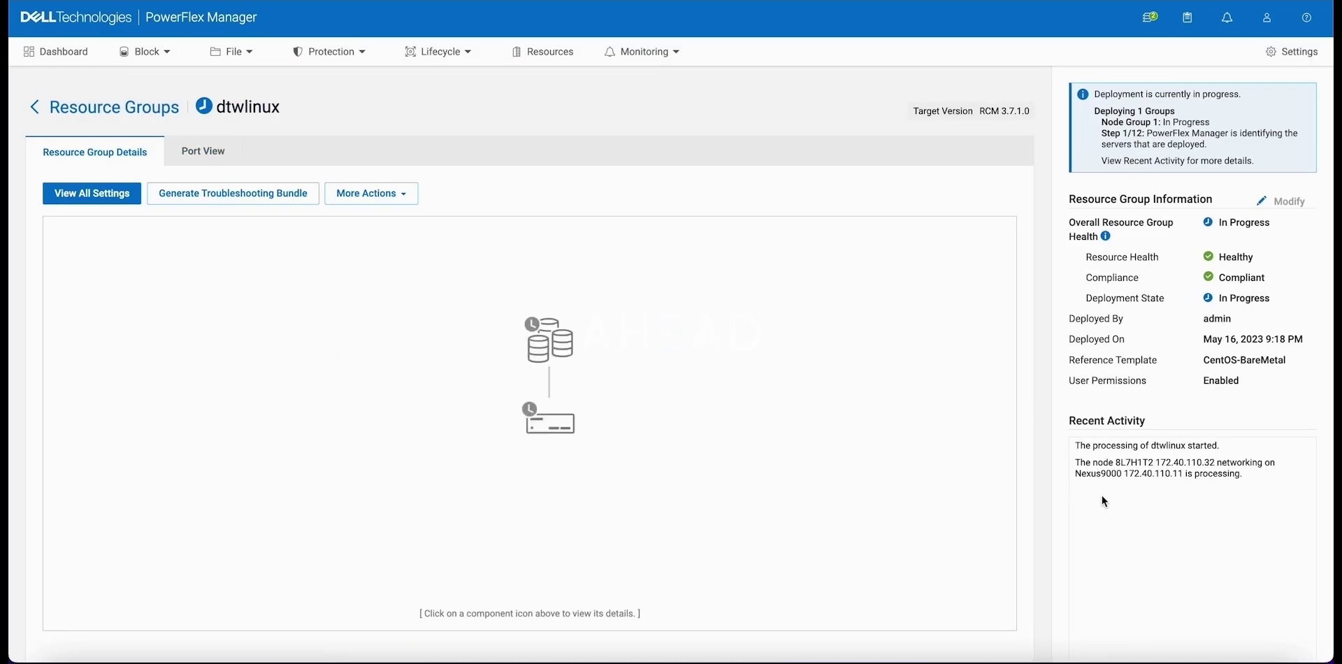
{"action": "scroll", "coordinate": [992, 480], "scroll_direction": "down", "scroll_amount": 5}
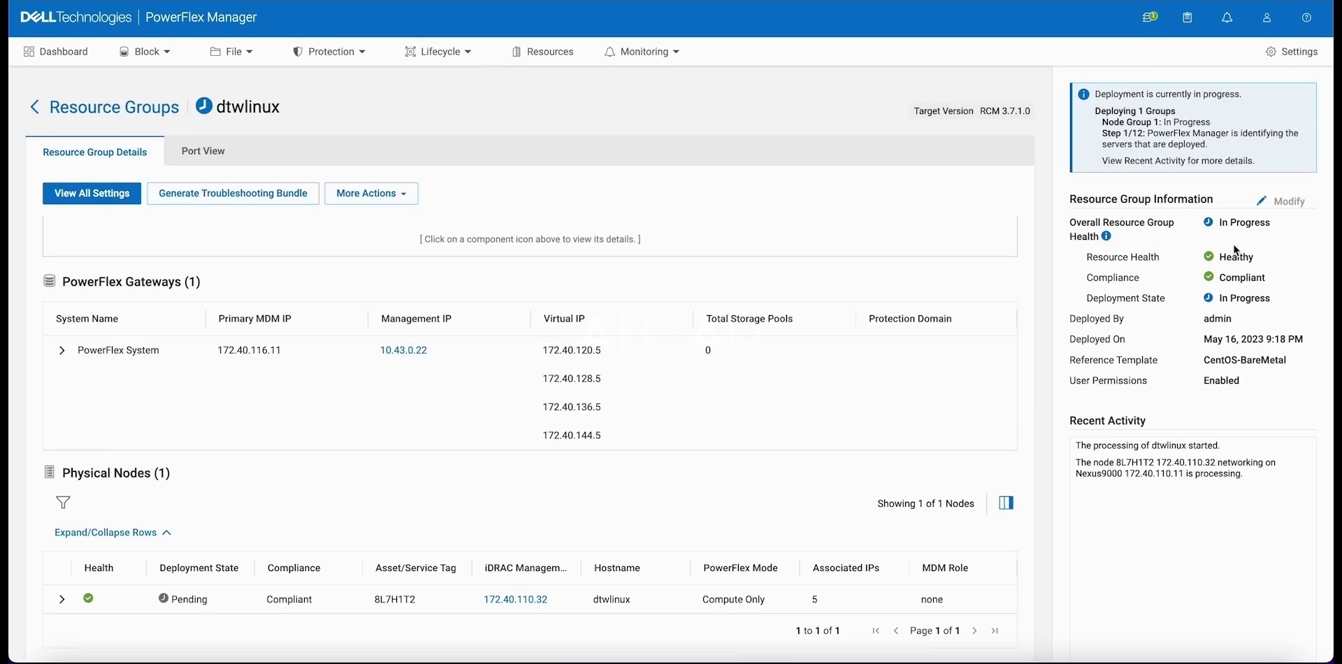
Step: Examine the port view of the dtwlinux resource group, including its connection display options, VLAN networks and top-of-rack switches
{"action": "left_click", "coordinate": [149, 116]}
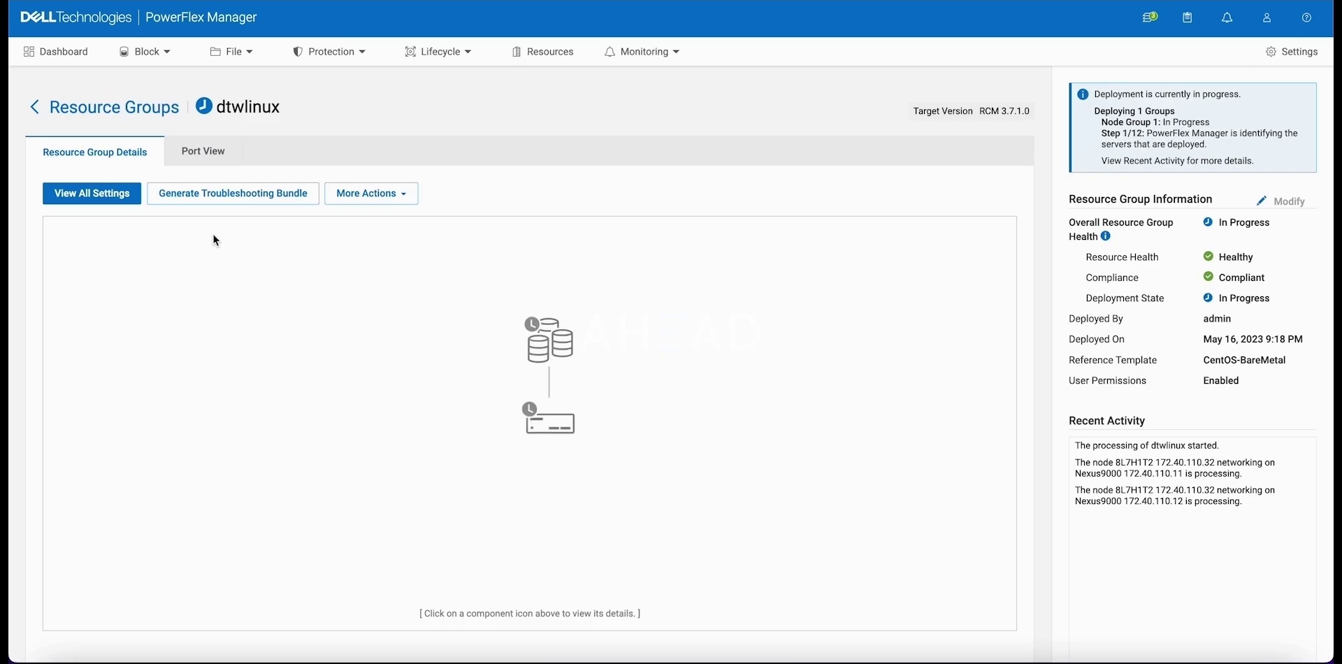
{"action": "left_click", "coordinate": [210, 164]}
{"action": "left_click", "coordinate": [209, 300]}
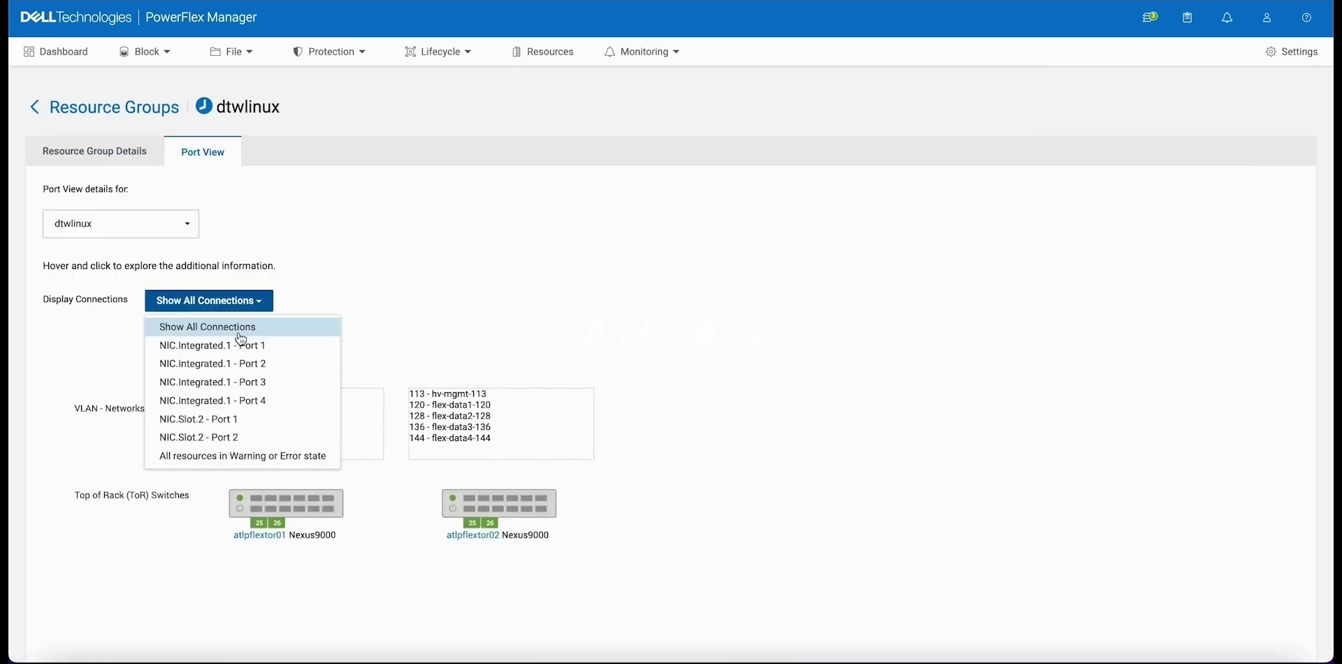
{"action": "left_click", "coordinate": [685, 394]}
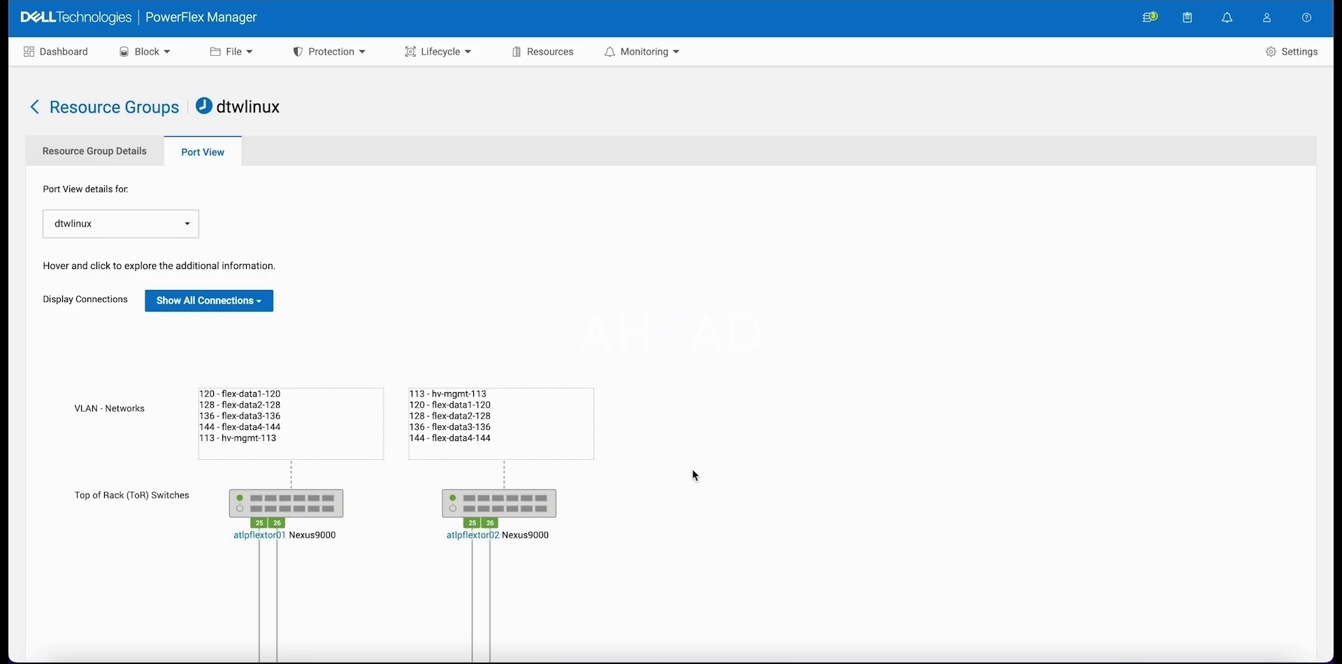
Step: Reload the dtwlinux details through the resource groups list and read the current deployment step and newest activity entry
{"action": "left_click", "coordinate": [114, 107]}
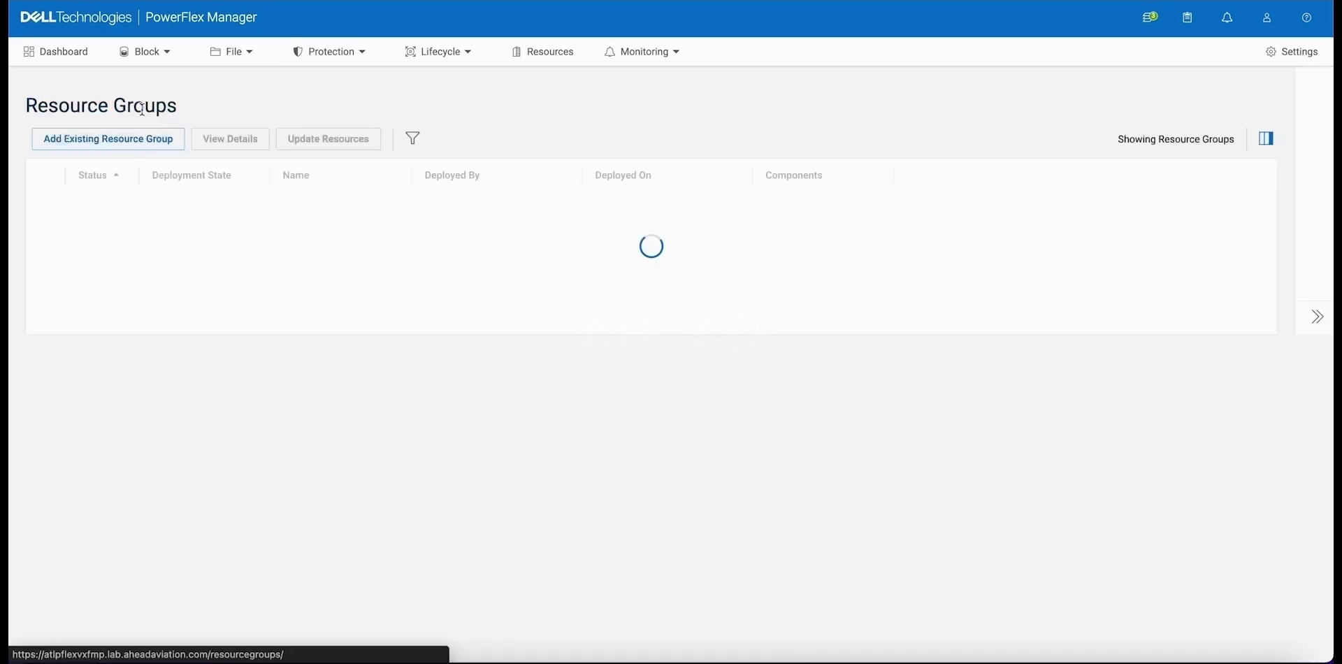
{"action": "left_click", "coordinate": [300, 348]}
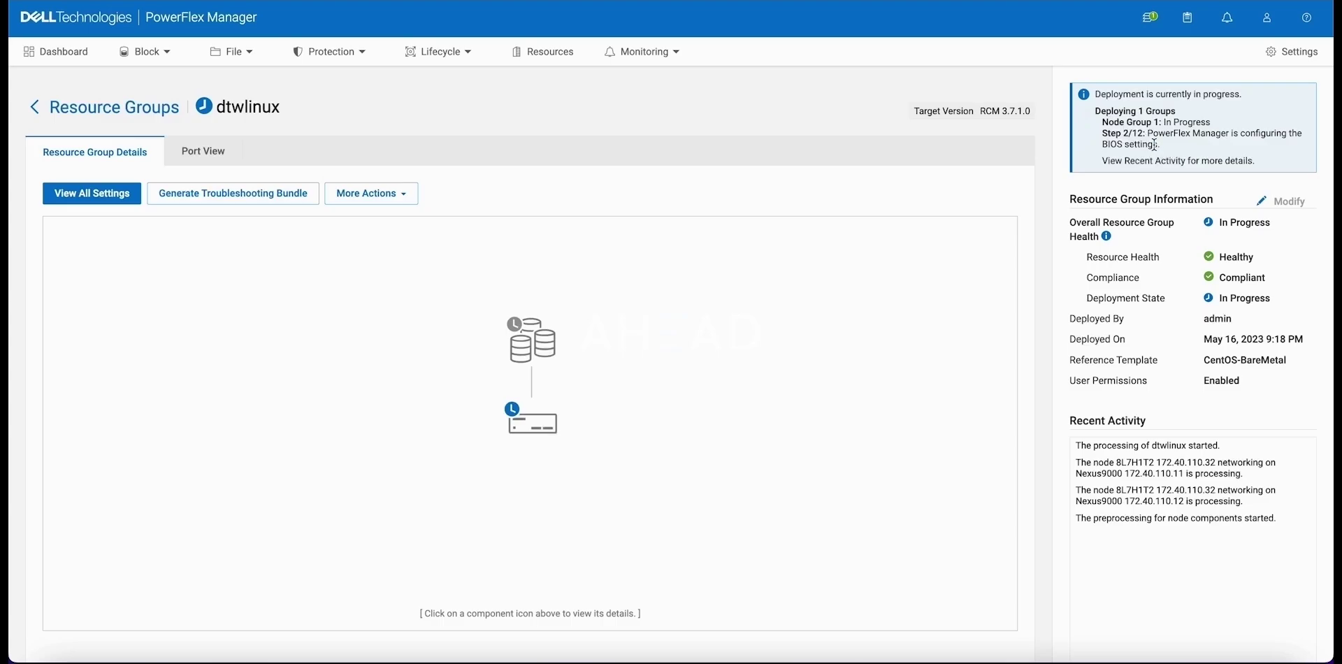
{"action": "left_click_drag", "start_coordinate": [1162, 147], "coordinate": [1094, 124]}
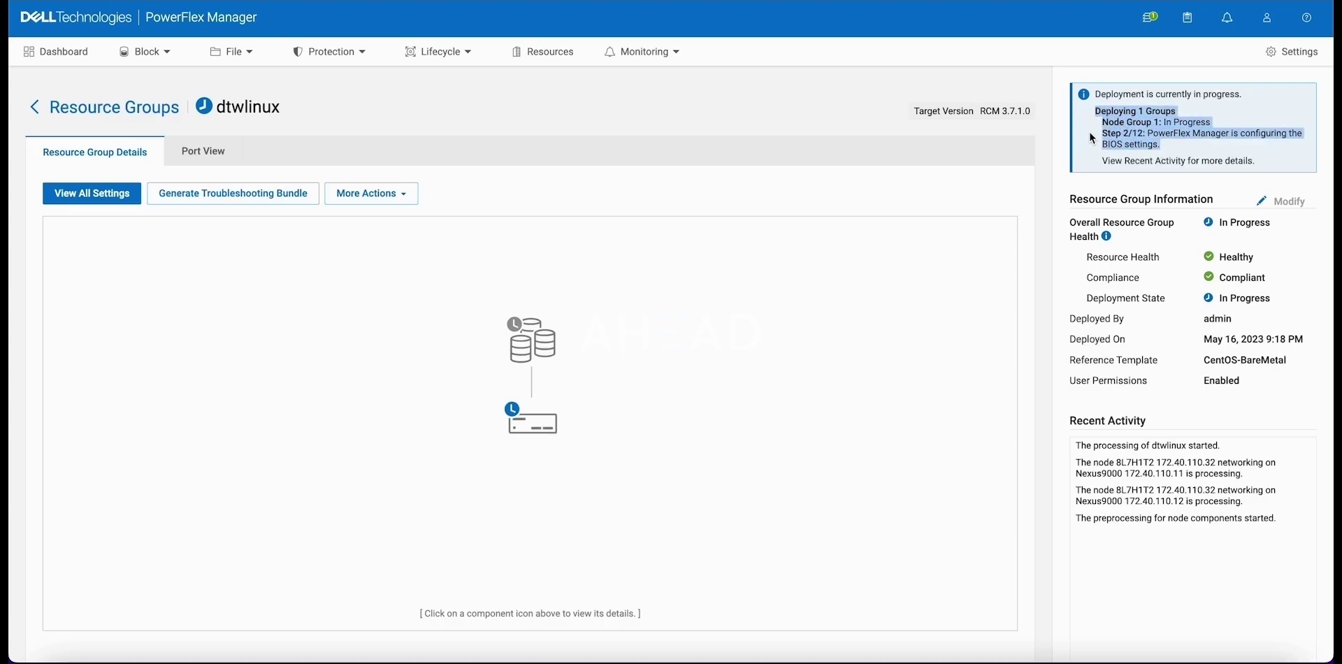
{"action": "left_click", "coordinate": [1092, 139]}
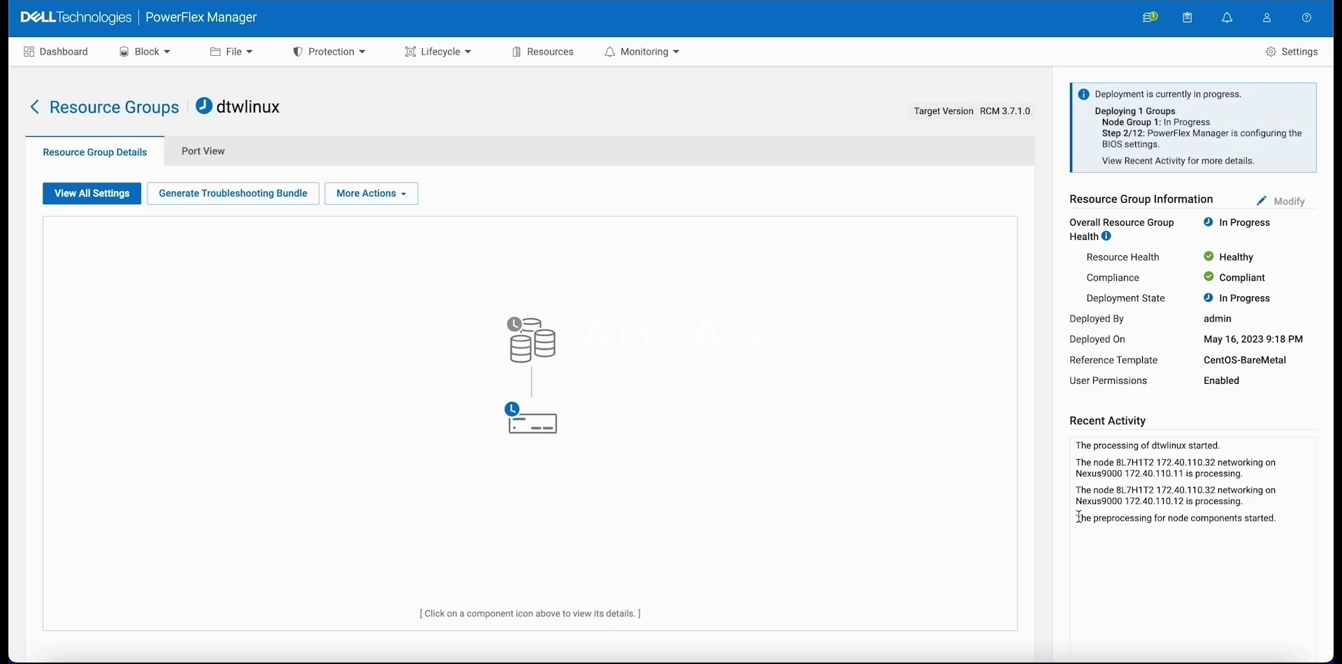
{"action": "left_click_drag", "start_coordinate": [1077, 517], "coordinate": [1205, 544]}
{"action": "left_click", "coordinate": [1257, 566]}
Step: Inspect the node component's health, compliance and deployment status, and check the gateway and physical node tables
{"action": "mouse_move", "coordinate": [535, 423]}
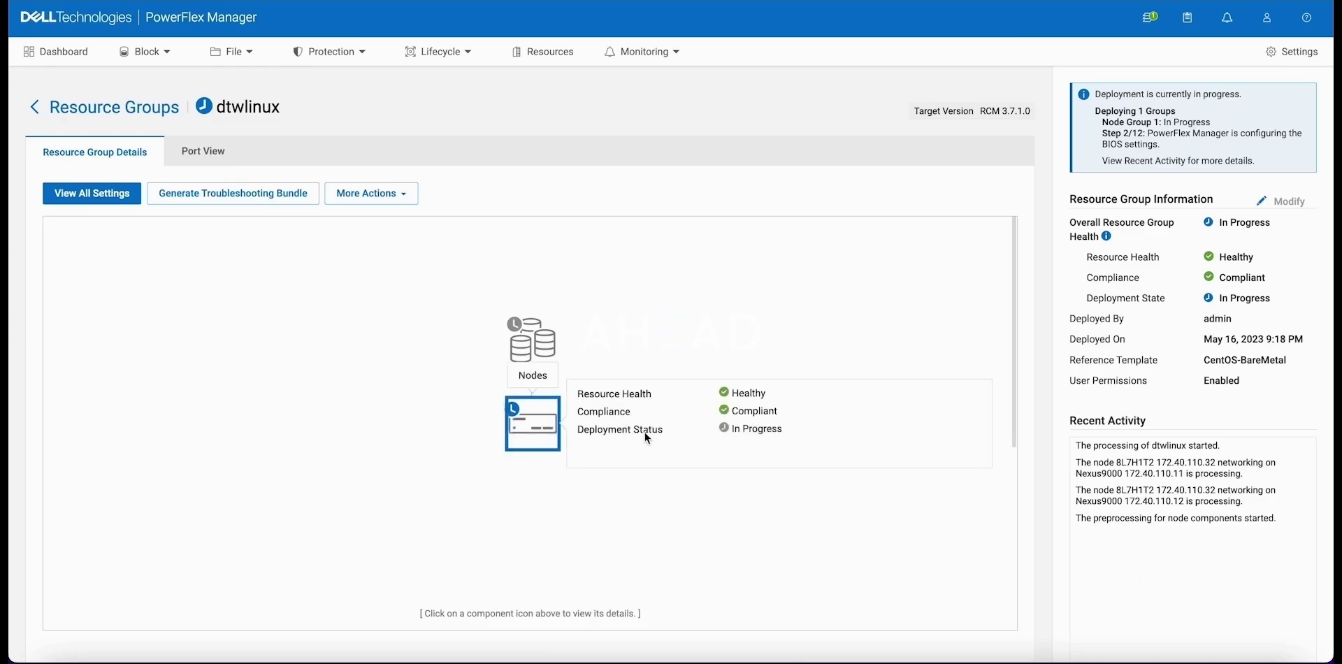
{"action": "scroll", "coordinate": [668, 541], "scroll_direction": "down", "scroll_amount": 5}
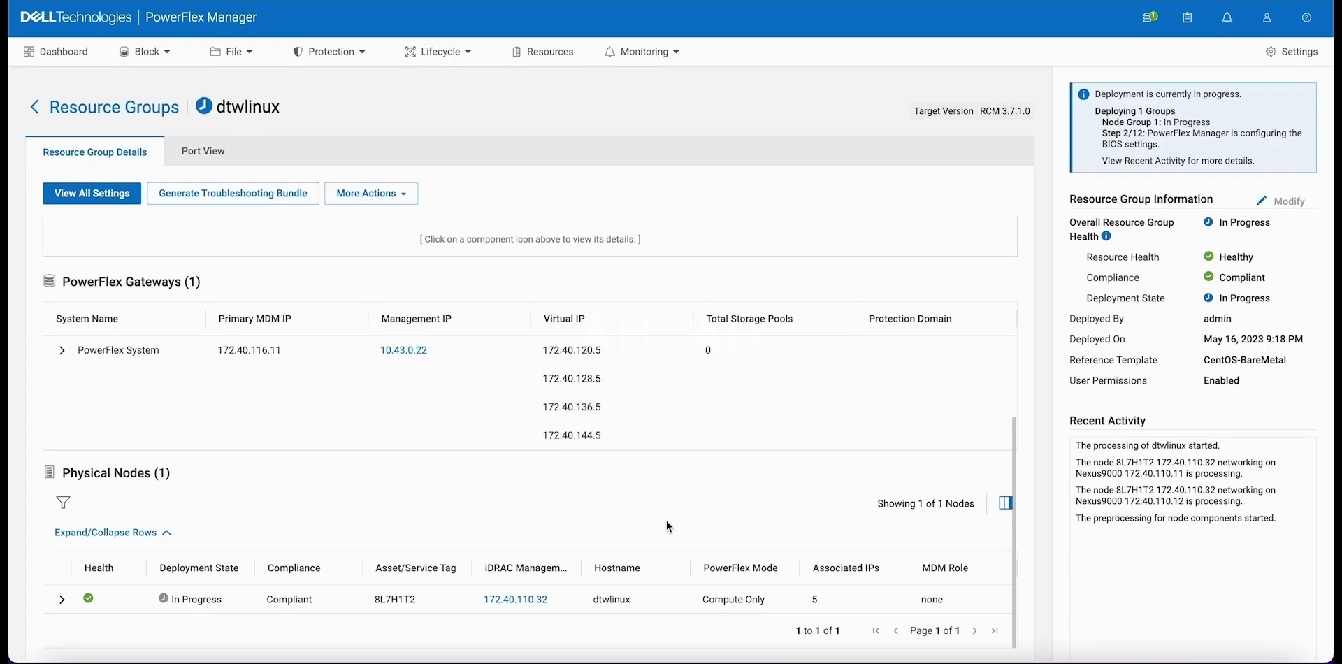
{"action": "scroll", "coordinate": [665, 521], "scroll_direction": "up", "scroll_amount": 1}
{"action": "scroll", "coordinate": [657, 525], "scroll_direction": "down", "scroll_amount": 1}
{"action": "scroll", "coordinate": [308, 531], "scroll_direction": "up", "scroll_amount": 5}
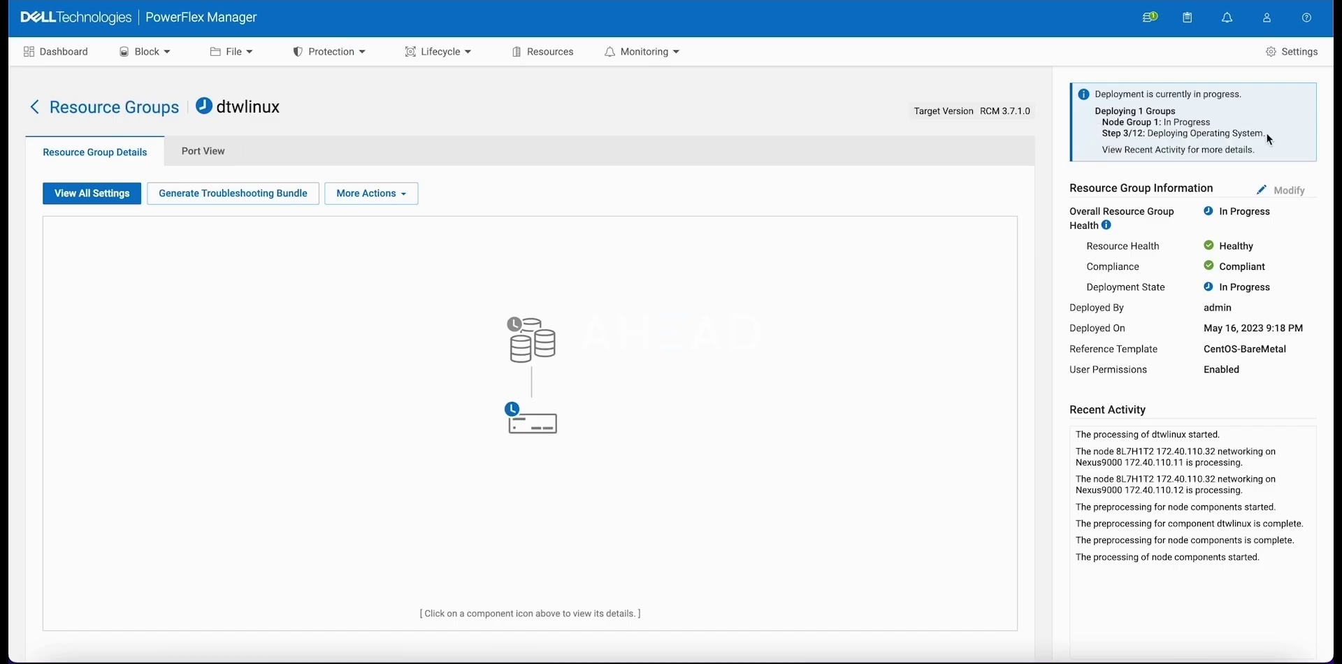
Step: Follow the operating system and post-installation stages in the deployment status, and check the resource group's compliance
{"action": "left_click_drag", "start_coordinate": [1258, 135], "coordinate": [1096, 110]}
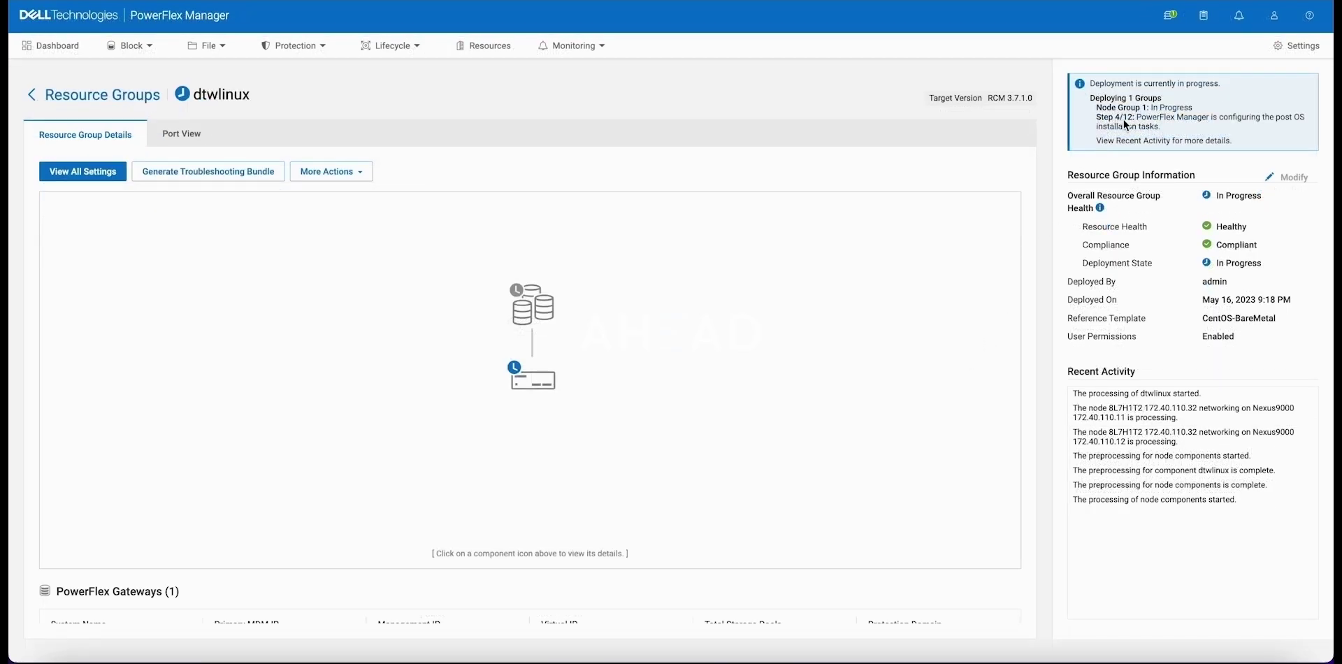
{"action": "left_click_drag", "start_coordinate": [1096, 116], "coordinate": [1159, 127]}
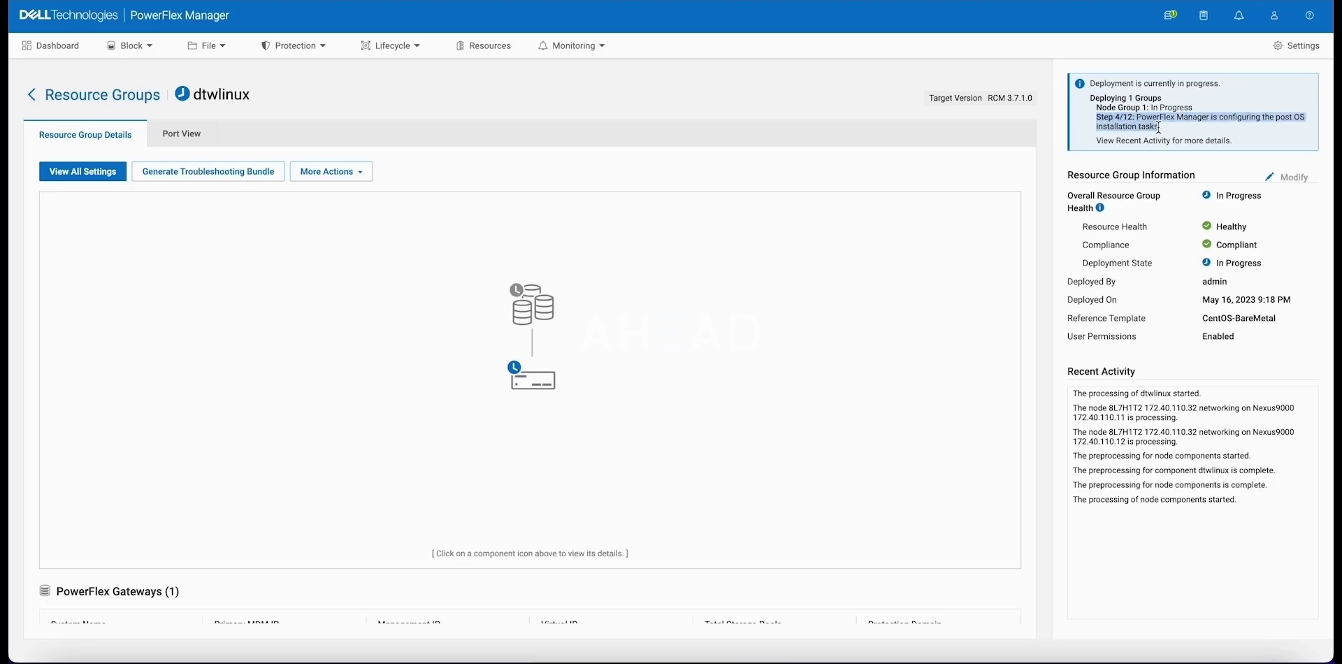
{"action": "left_click", "coordinate": [1075, 142]}
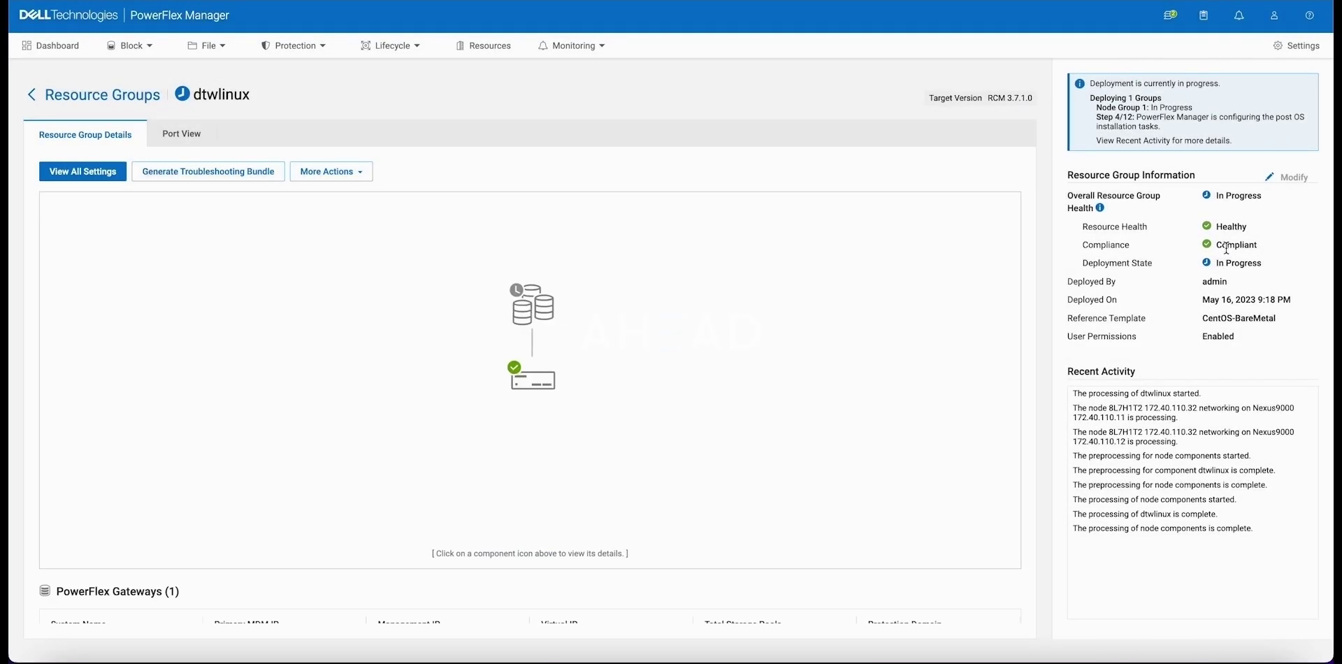
{"action": "double_click", "coordinate": [1226, 248]}
{"action": "left_click", "coordinate": [1290, 250]}
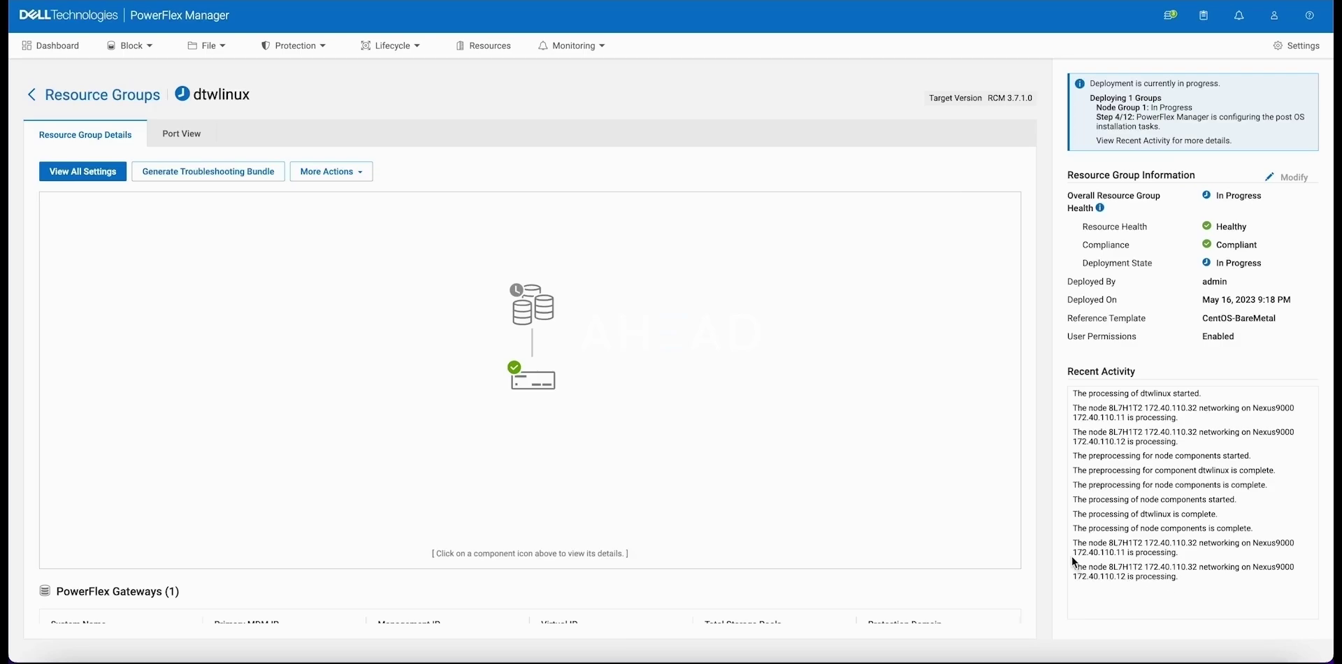
Step: Review the recent activity for node networking, post-processing and PowerFlex Gateway processing, and read the gateway configuration stage in the deployment status
{"action": "left_click_drag", "start_coordinate": [1070, 537], "coordinate": [1210, 580]}
{"action": "left_click", "coordinate": [1210, 581]}
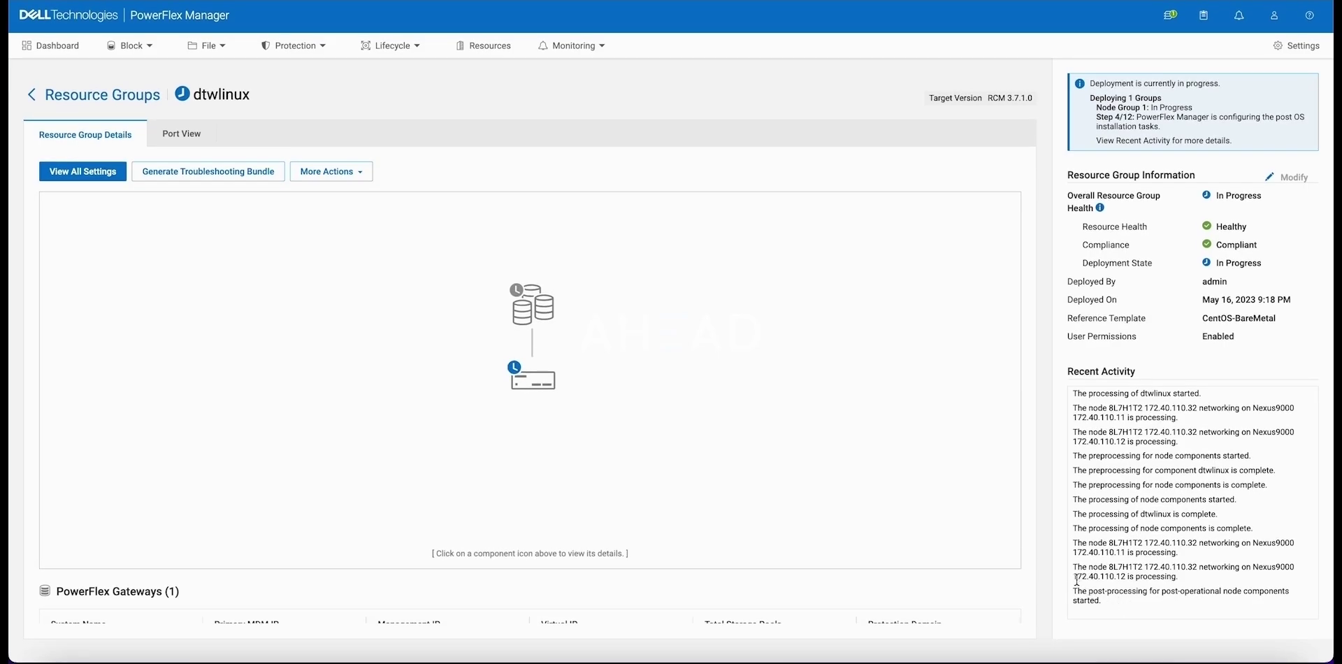
{"action": "left_click_drag", "start_coordinate": [1074, 593], "coordinate": [1121, 603]}
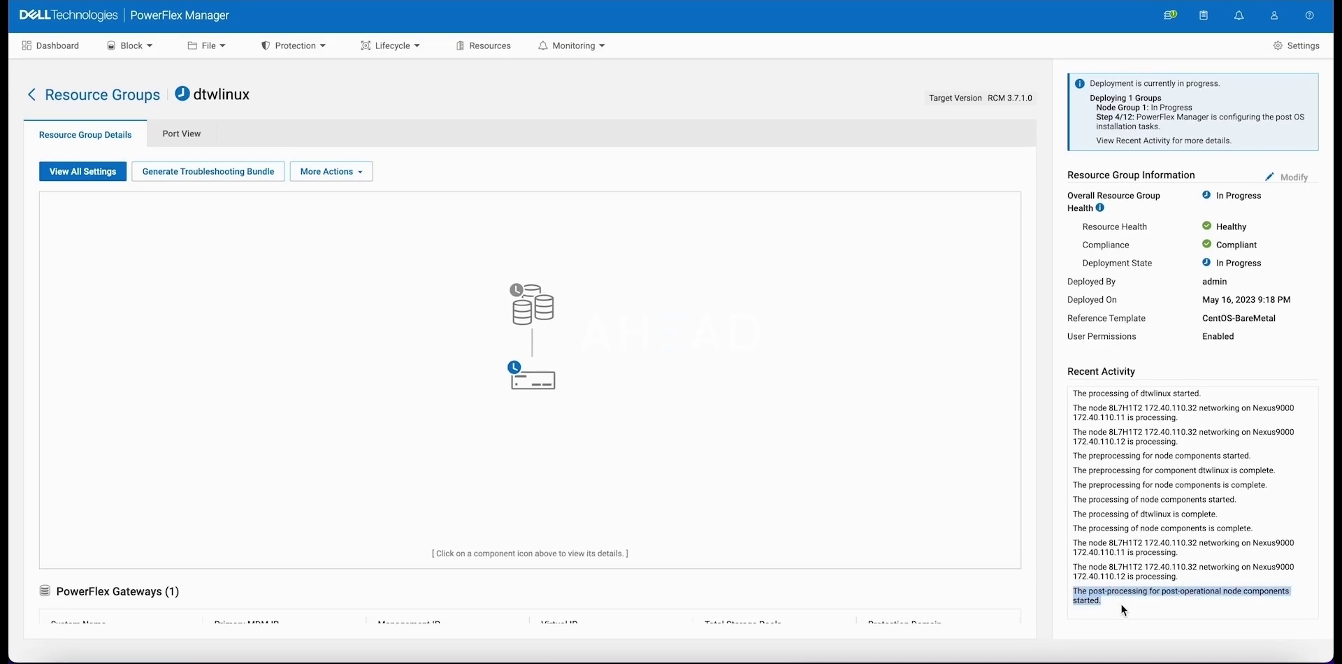
{"action": "left_click", "coordinate": [1121, 603]}
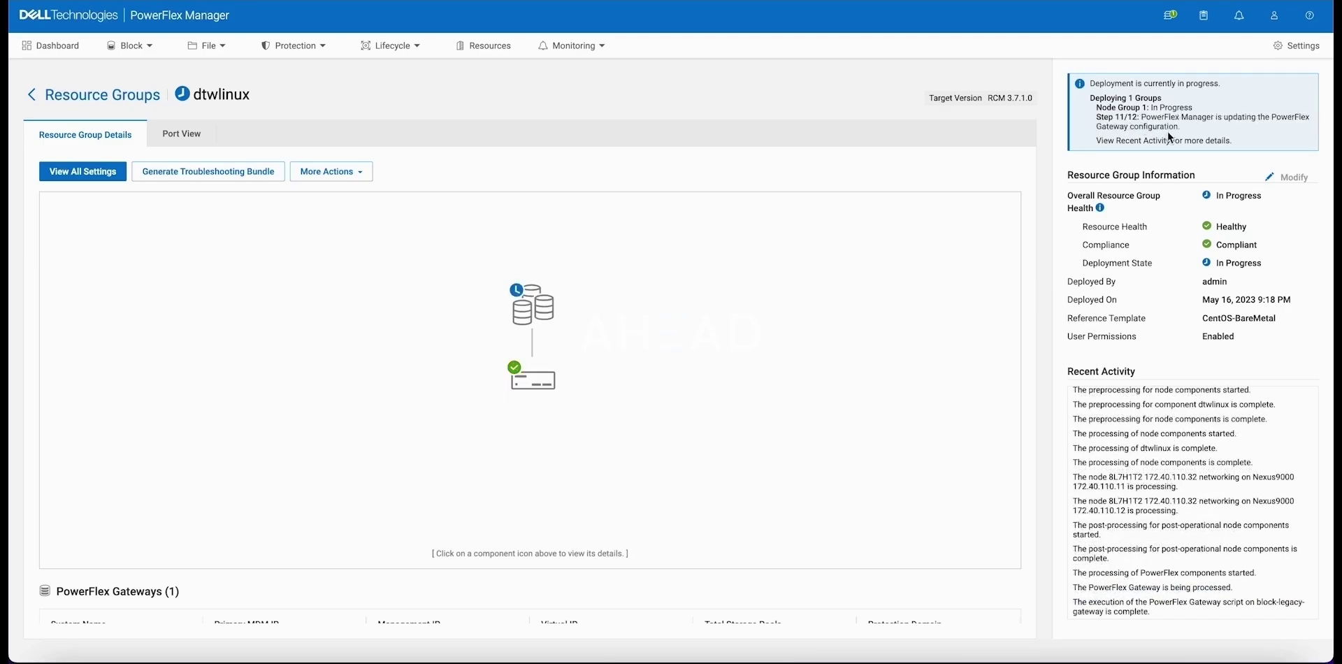
{"action": "left_click_drag", "start_coordinate": [1176, 127], "coordinate": [1089, 99]}
{"action": "left_click", "coordinate": [1081, 110]}
{"action": "left_click_drag", "start_coordinate": [1076, 550], "coordinate": [1181, 614]}
{"action": "left_click", "coordinate": [1181, 616]}
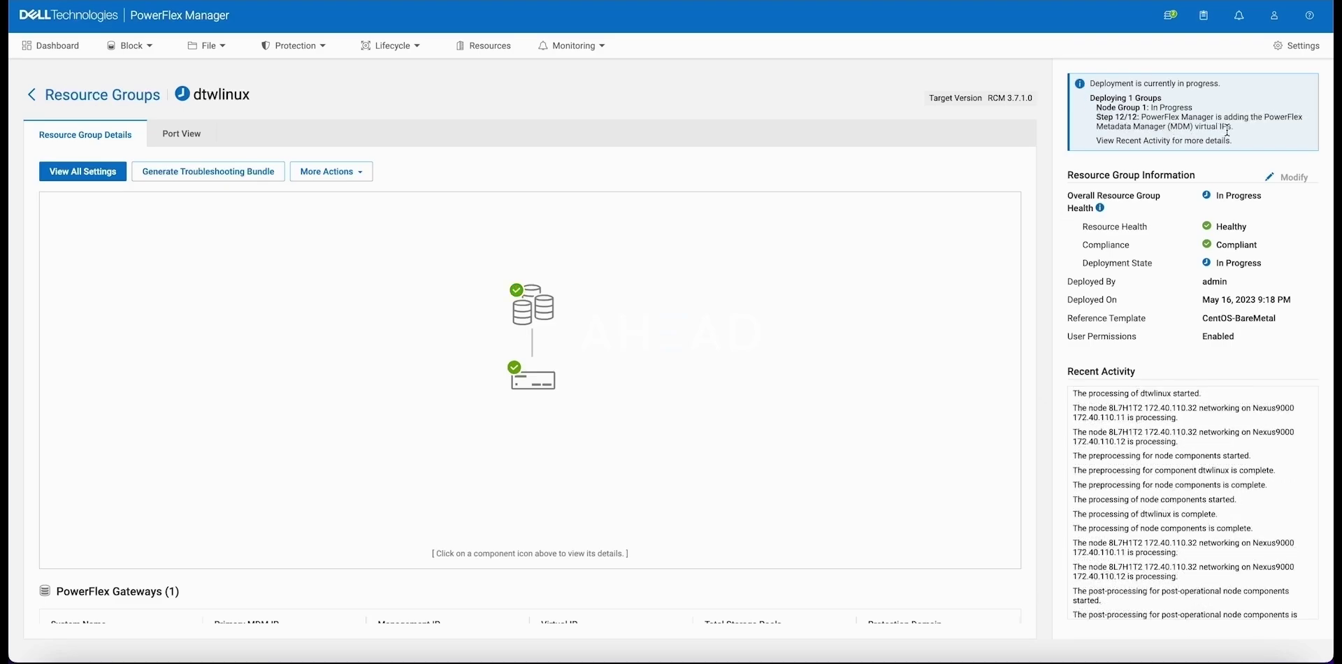
Step: Read the MDM virtual IP stage in the deployment status and review the latest PowerFlex and node processing entries
{"action": "left_click_drag", "start_coordinate": [1235, 128], "coordinate": [1068, 123]}
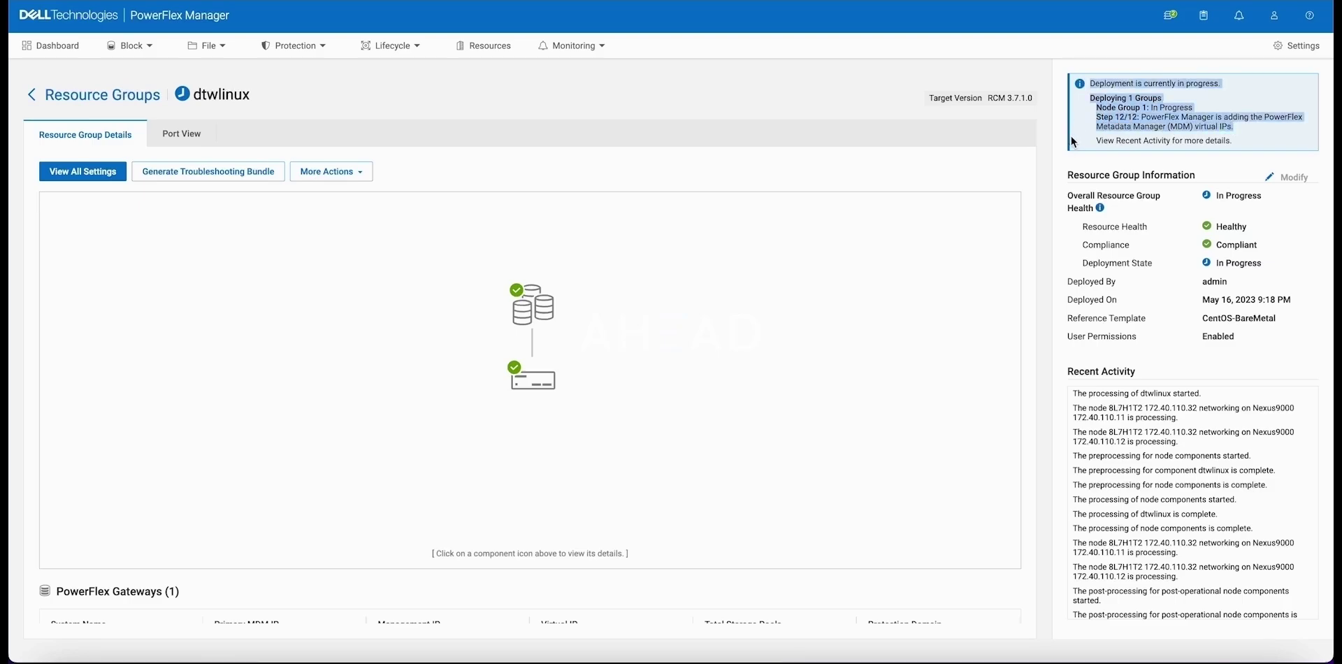
{"action": "left_click", "coordinate": [1081, 130]}
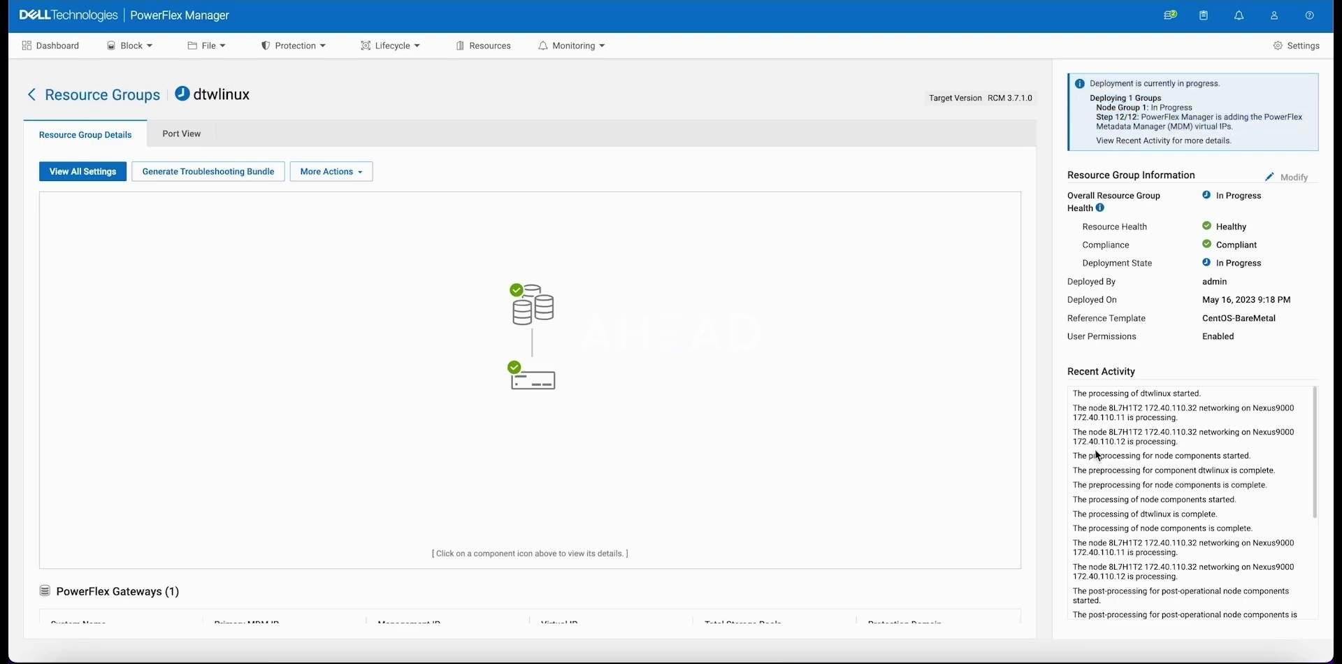
{"action": "scroll", "coordinate": [1088, 423], "scroll_direction": "down", "scroll_amount": 3}
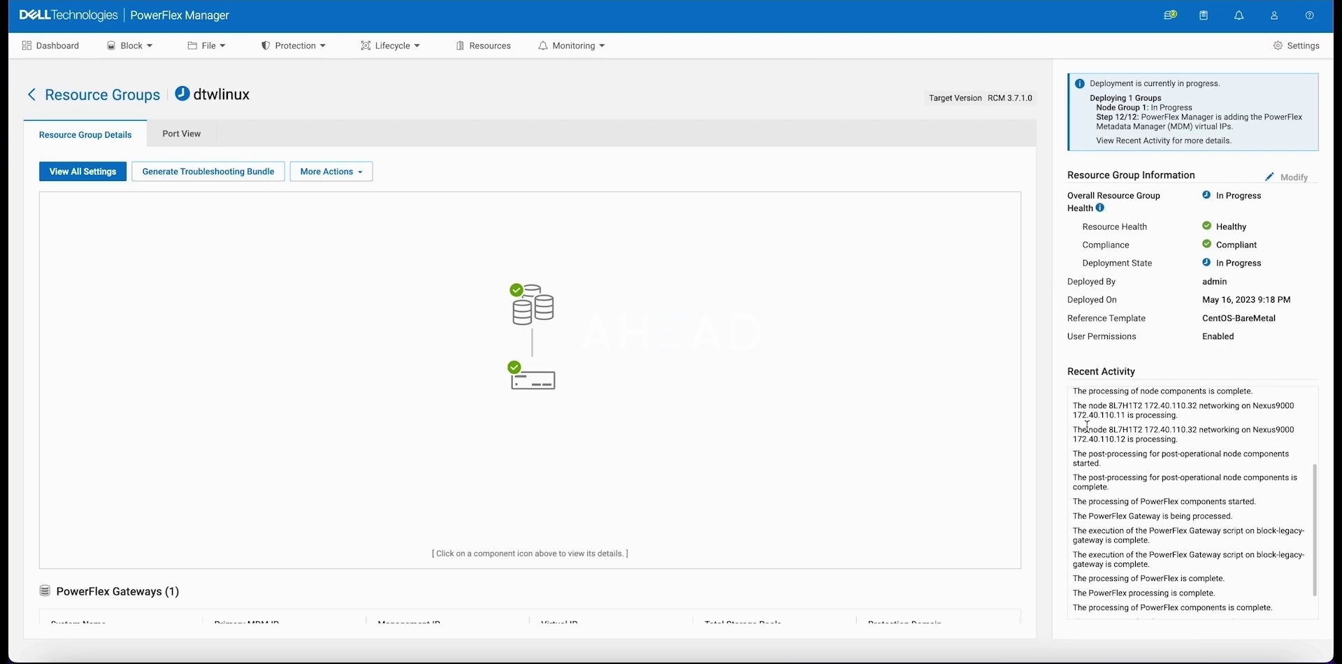
{"action": "scroll", "coordinate": [1087, 425], "scroll_direction": "down", "scroll_amount": 1}
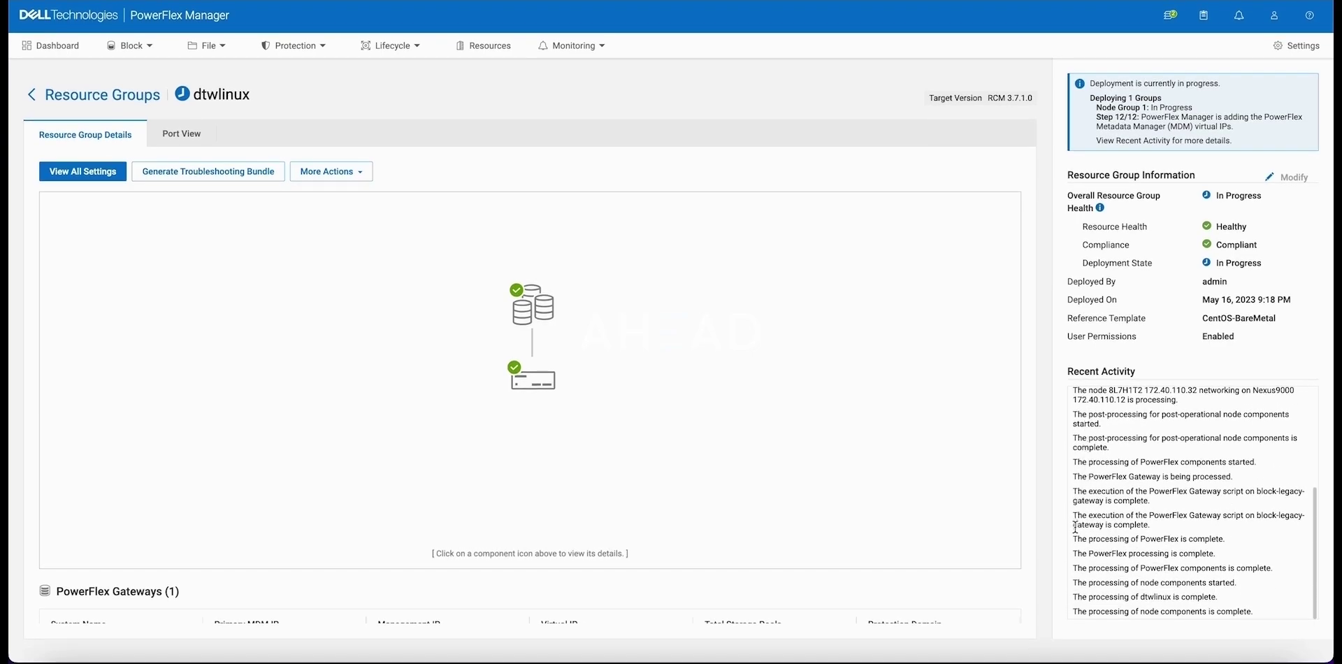
{"action": "left_click_drag", "start_coordinate": [1074, 539], "coordinate": [1105, 614]}
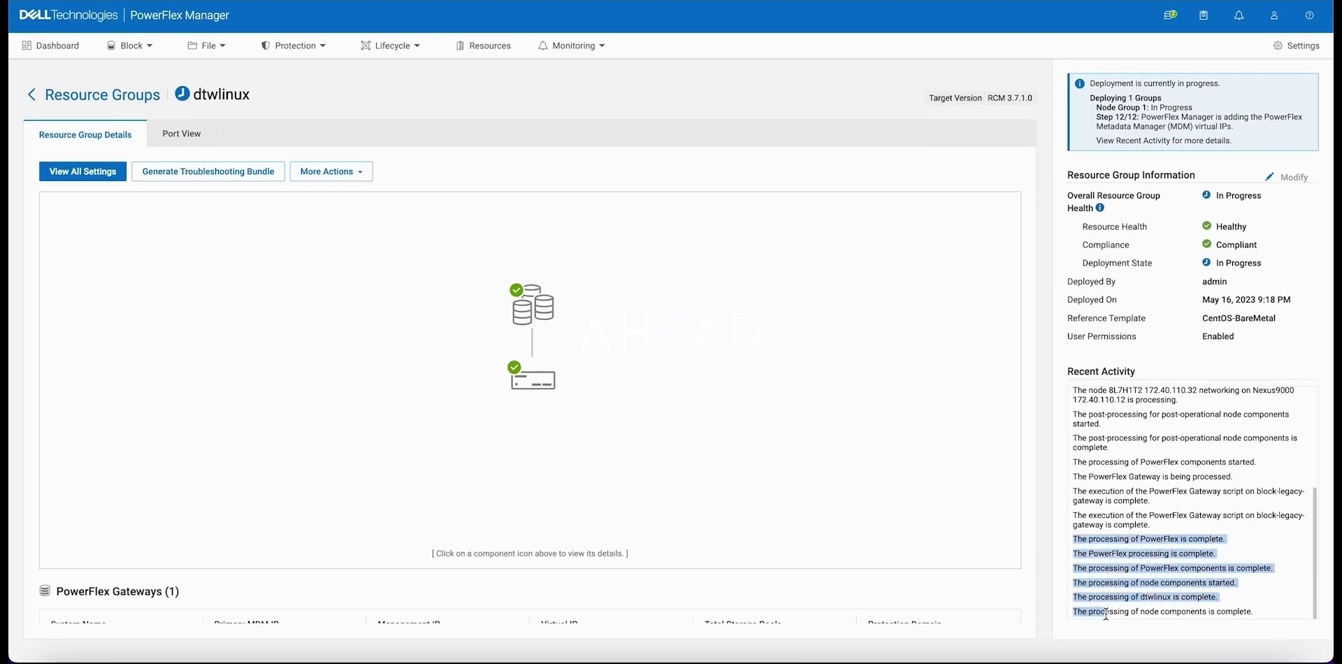
{"action": "left_click", "coordinate": [1106, 627]}
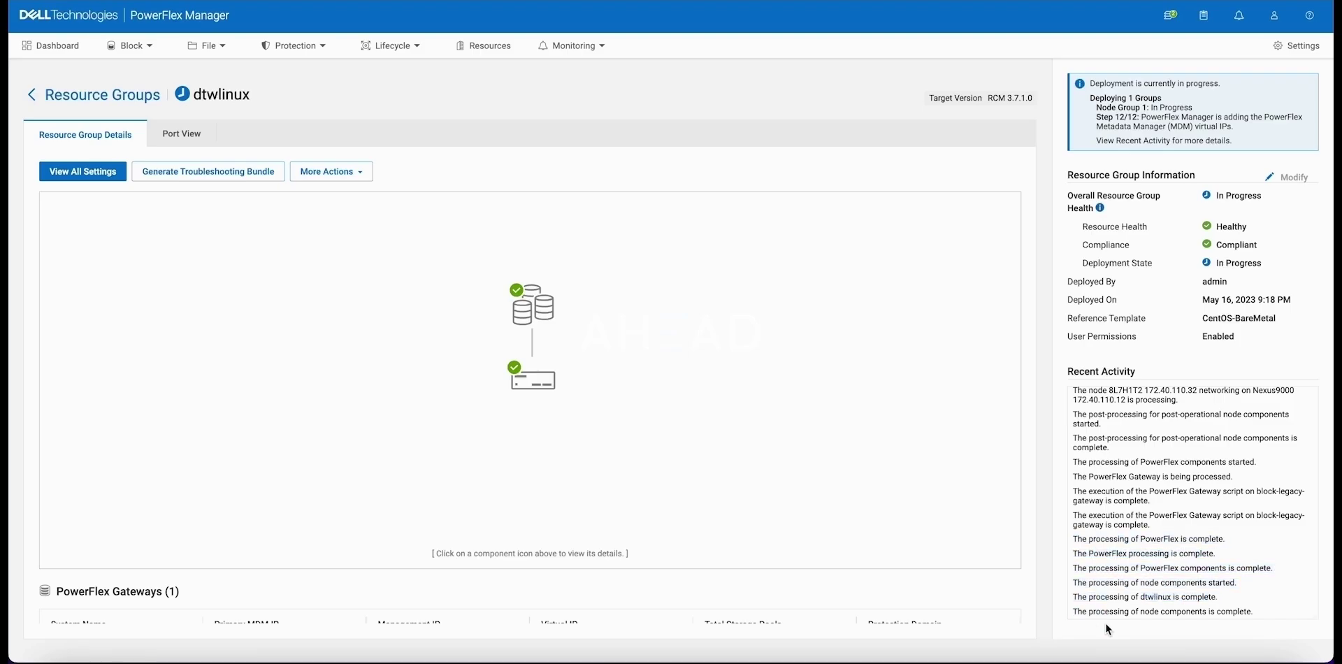
Step: Check the storage and node component icons, the physical node's deployment state, and the newest recent activity entries
{"action": "mouse_move", "coordinate": [548, 316]}
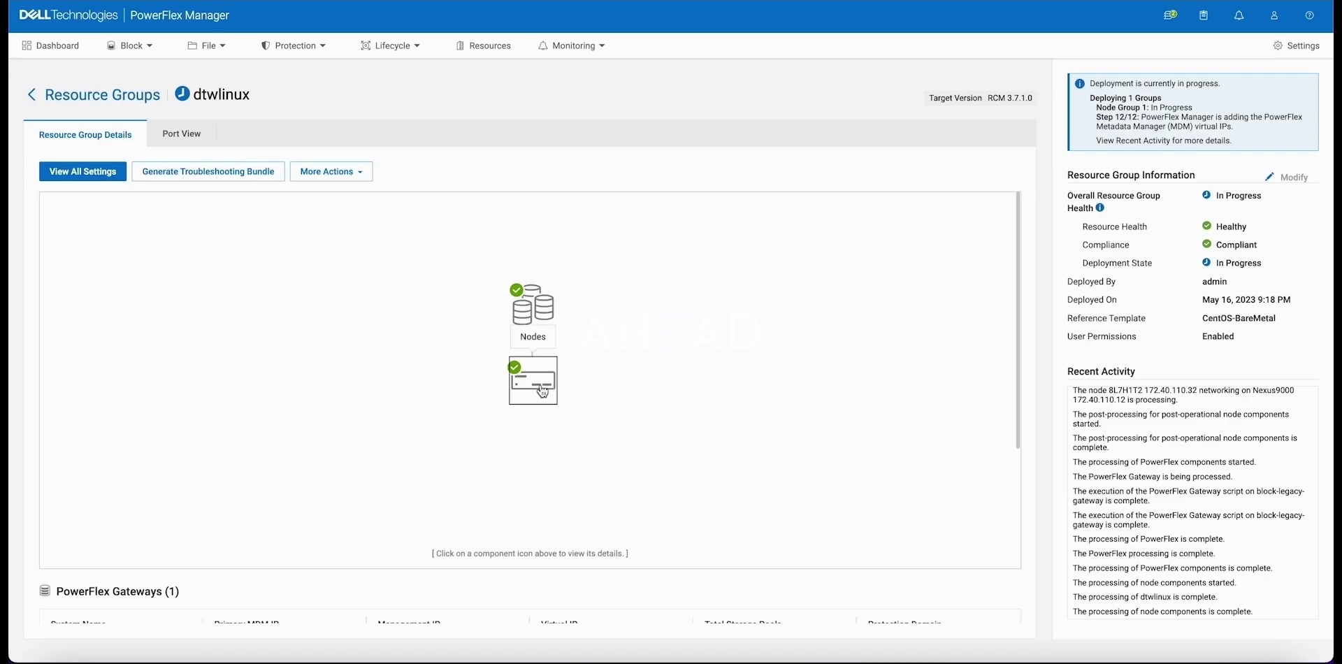
{"action": "mouse_move", "coordinate": [543, 392]}
{"action": "scroll", "coordinate": [582, 454], "scroll_direction": "down", "scroll_amount": 3}
{"action": "scroll", "coordinate": [584, 458], "scroll_direction": "down", "scroll_amount": 2}
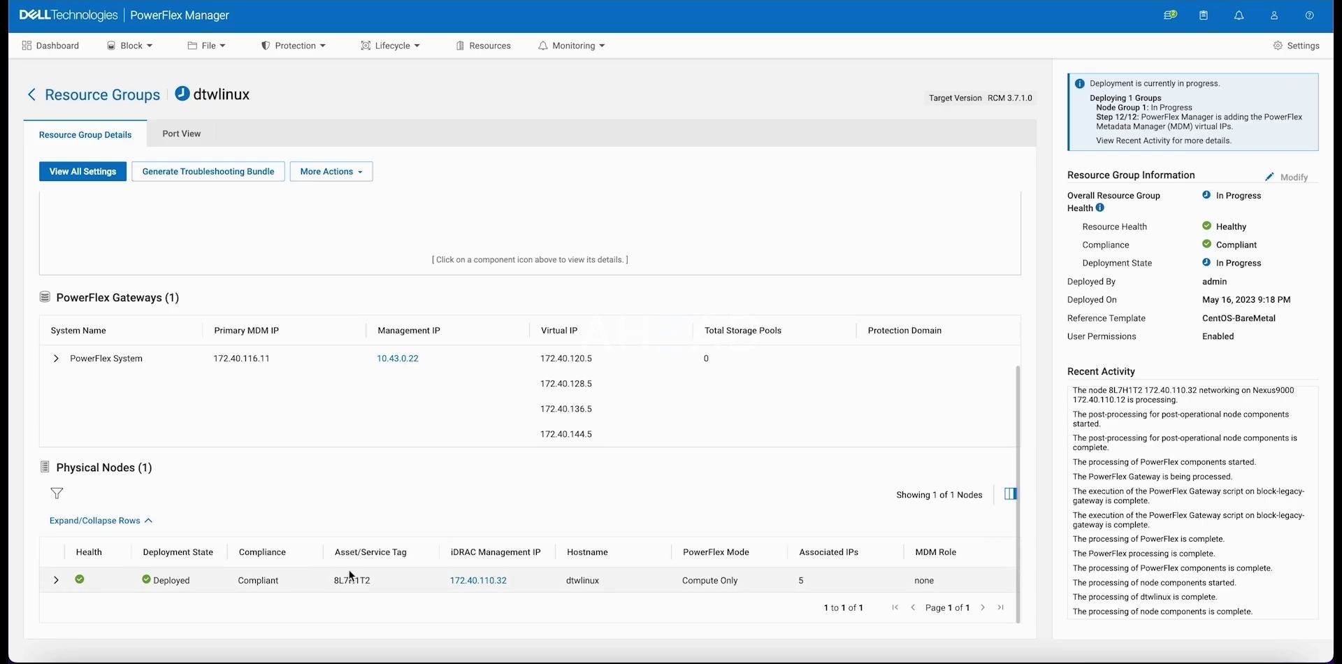
{"action": "scroll", "coordinate": [350, 569], "scroll_direction": "up", "scroll_amount": 5}
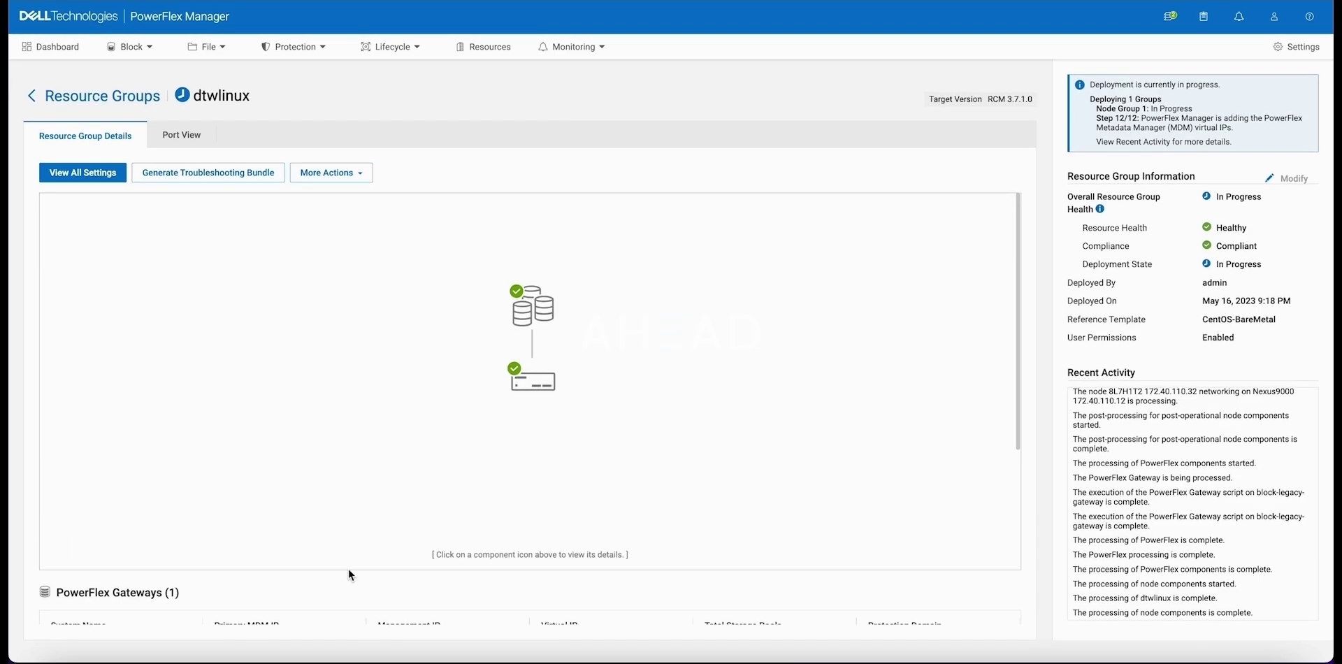
{"action": "scroll", "coordinate": [348, 568], "scroll_direction": "down", "scroll_amount": 1}
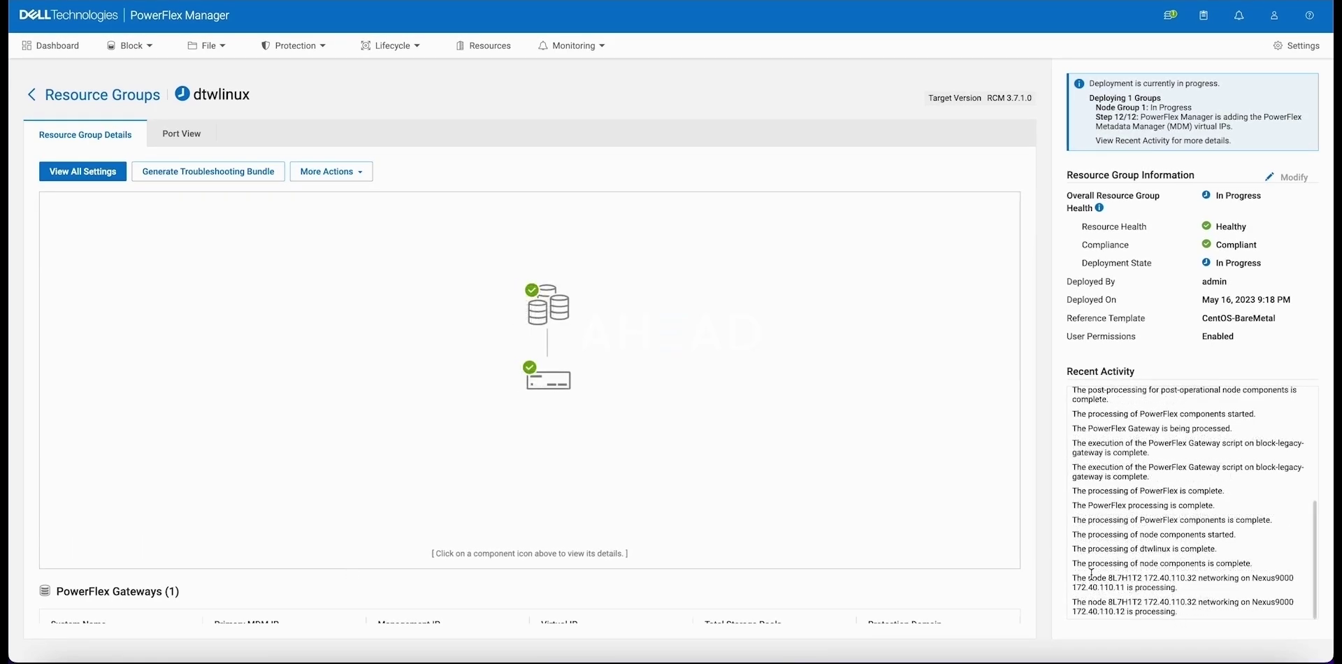
Step: Review the final recent activity entries covering node networking, post-operational processing and the processing of dtwlinux
{"action": "left_click_drag", "start_coordinate": [1073, 578], "coordinate": [1194, 618]}
{"action": "left_click", "coordinate": [1201, 614]}
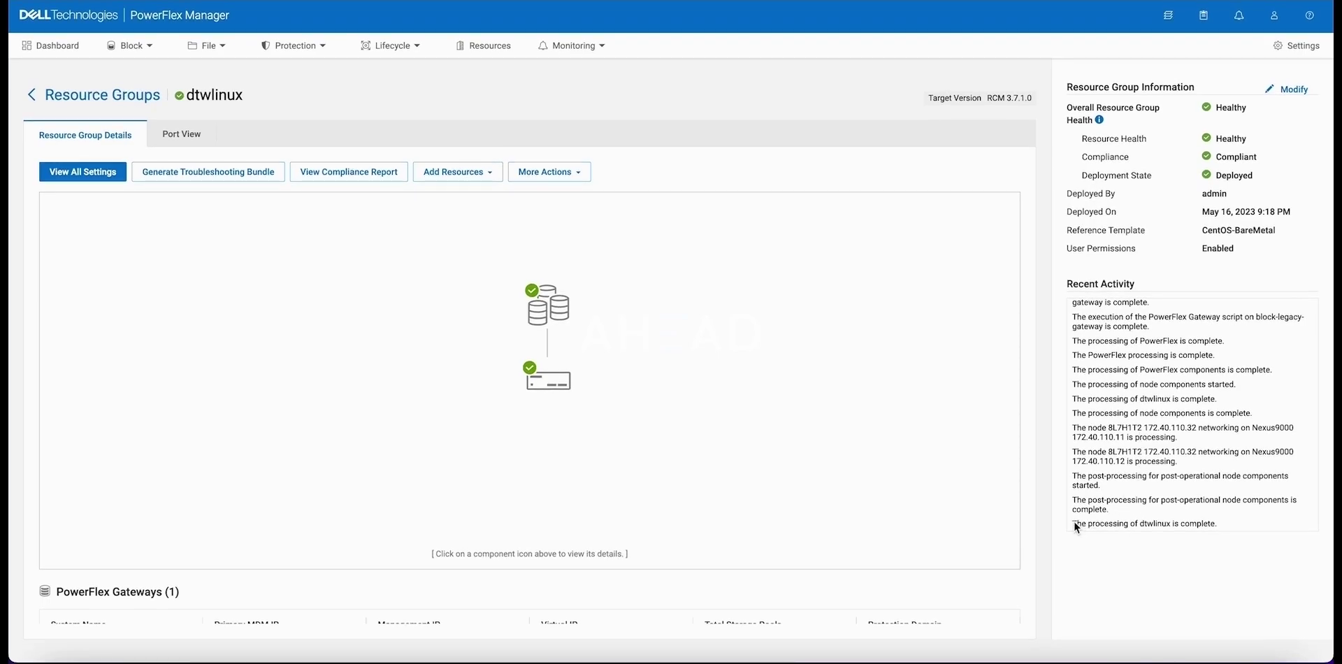
{"action": "left_click_drag", "start_coordinate": [1219, 524], "coordinate": [1074, 520]}
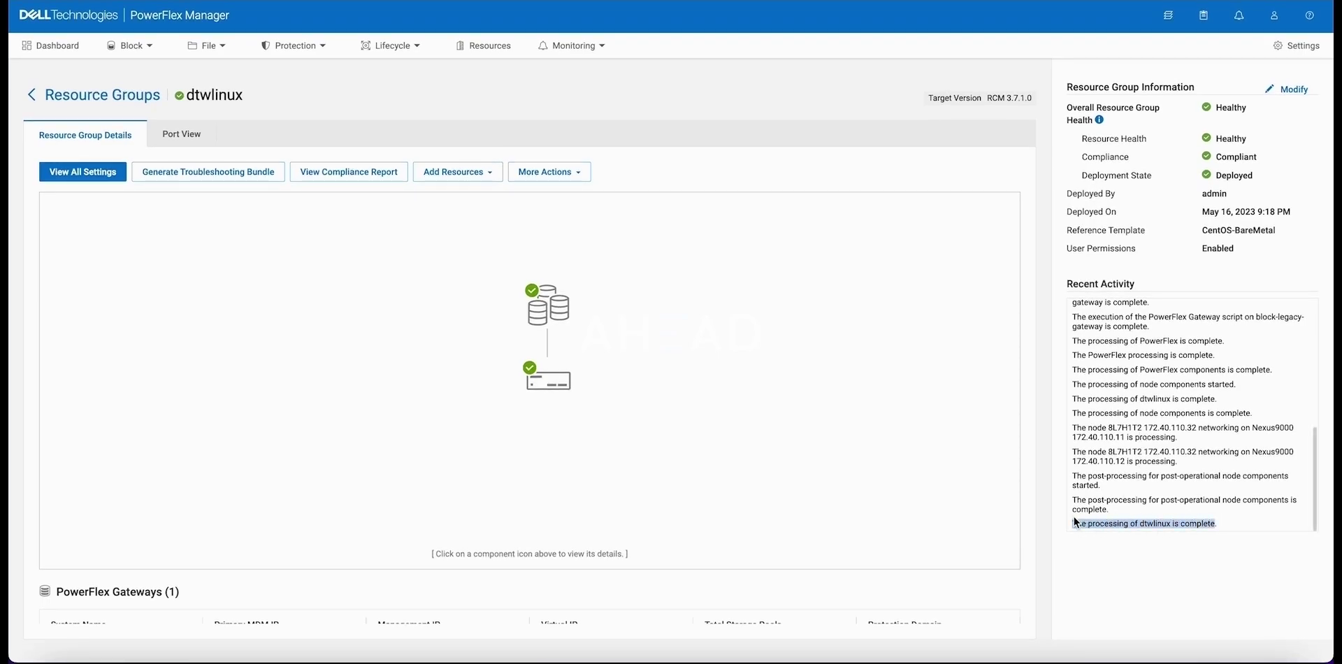
{"action": "left_click", "coordinate": [818, 460]}
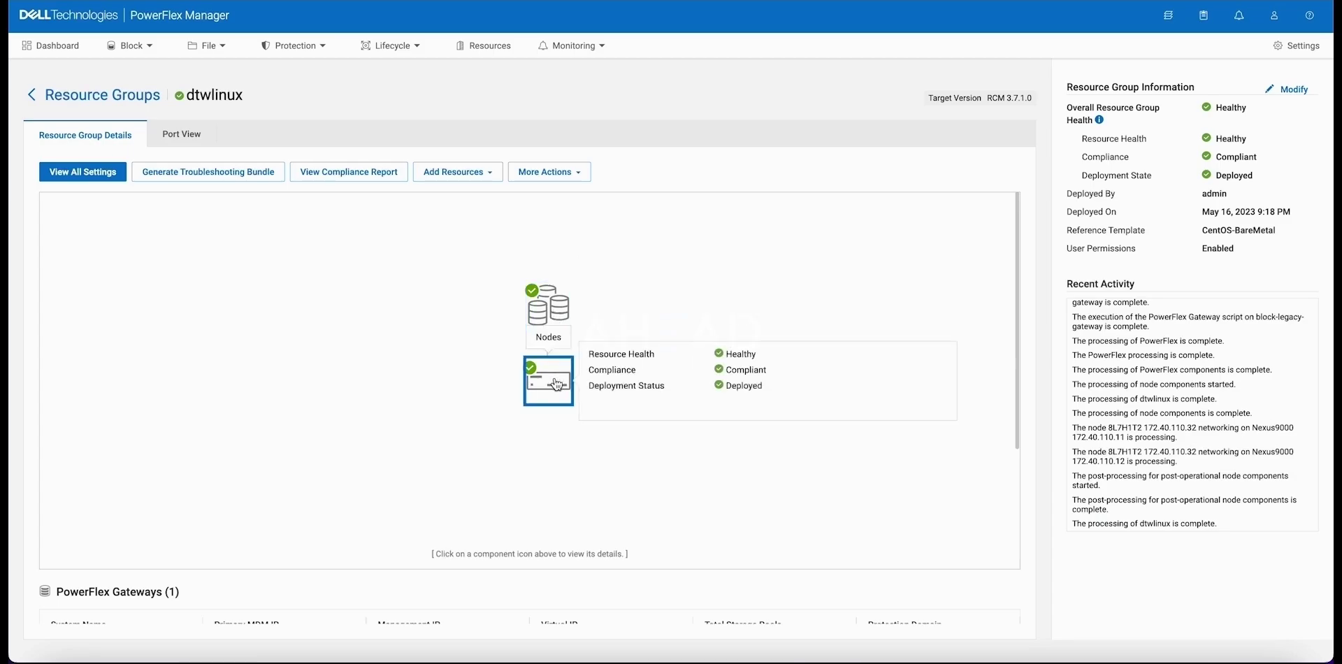
Step: Expand the dtwlinux physical node's details to read its Hypervisor Management and PowerFlex Data IP addresses
{"action": "scroll", "coordinate": [570, 432], "scroll_direction": "down", "scroll_amount": 4}
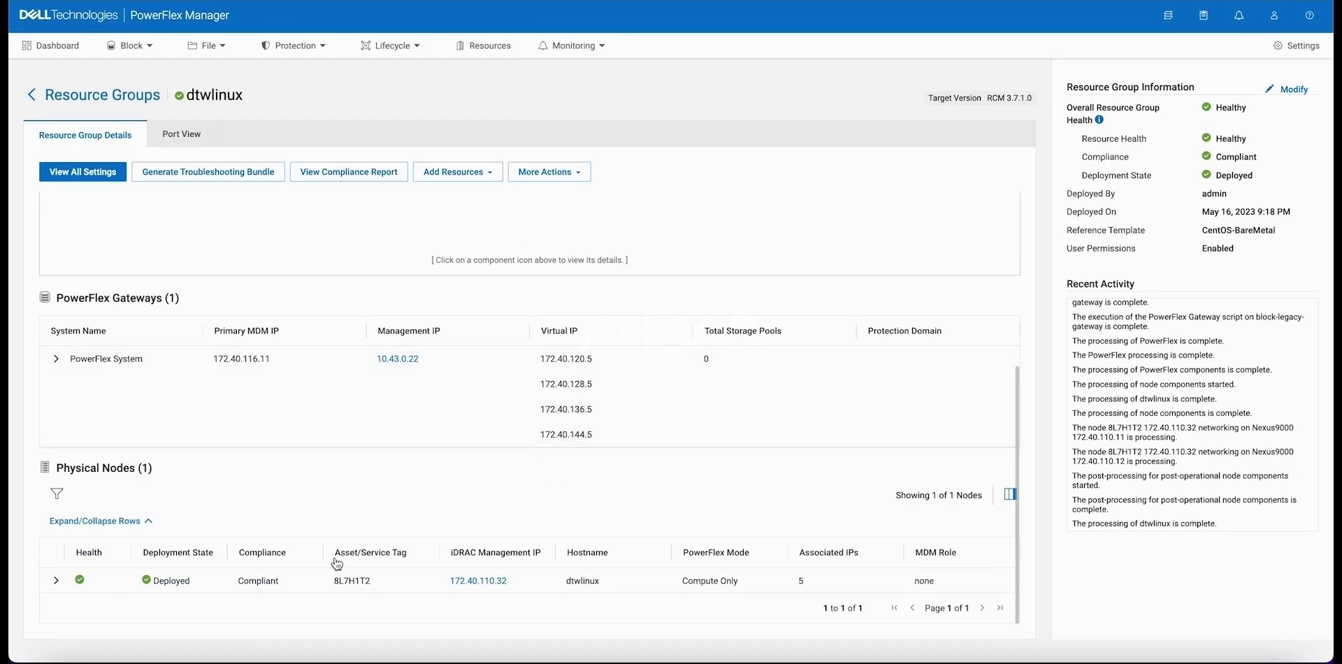
{"action": "left_click", "coordinate": [57, 580]}
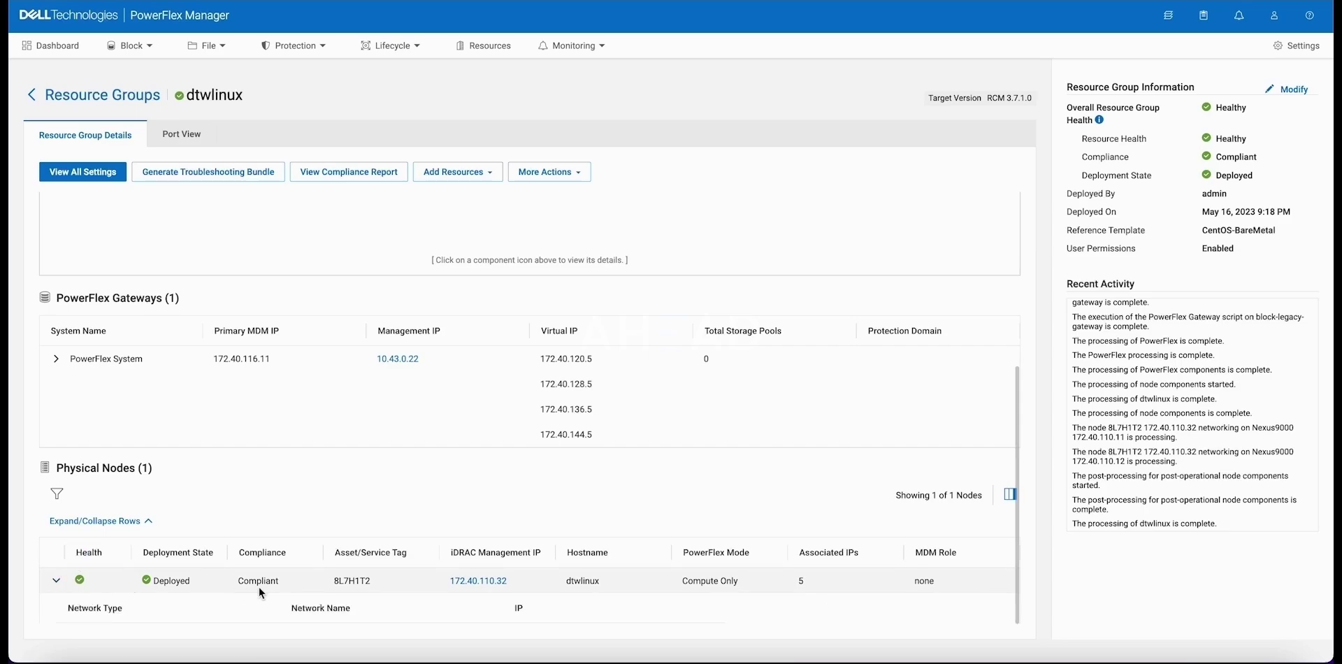
{"action": "scroll", "coordinate": [259, 587], "scroll_direction": "down", "scroll_amount": 2}
{"action": "left_click", "coordinate": [518, 478]}
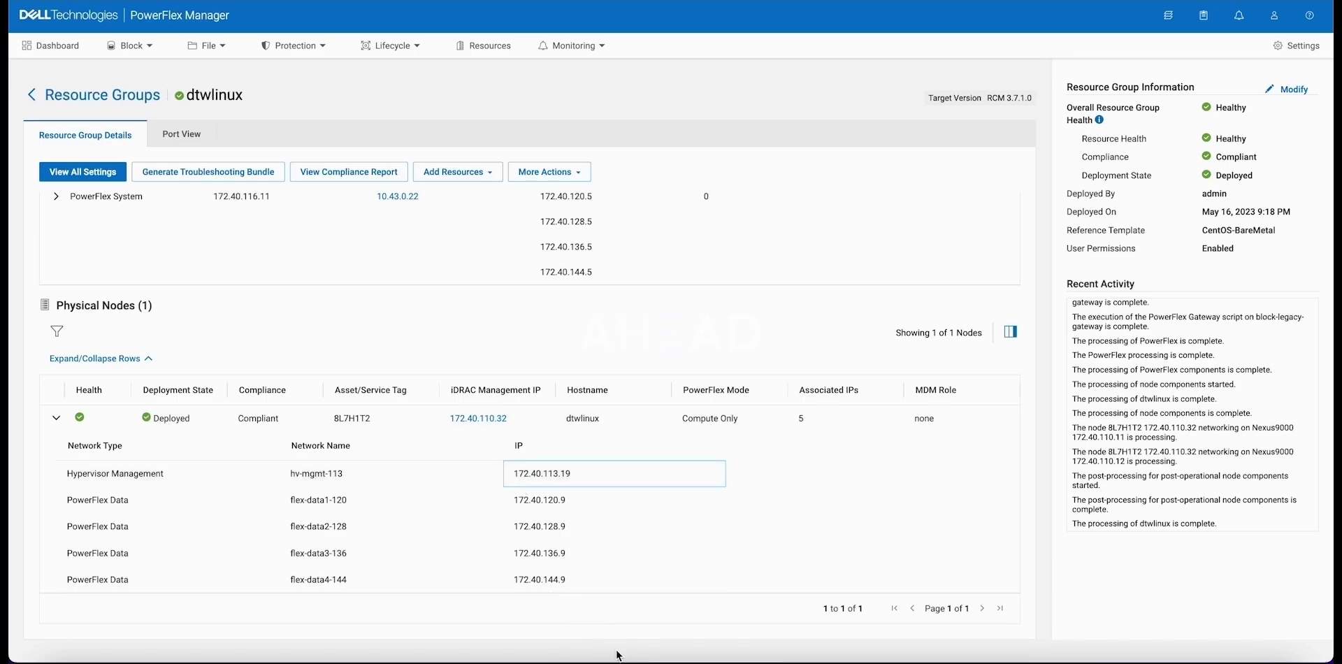
{"action": "left_click", "coordinate": [642, 660]}
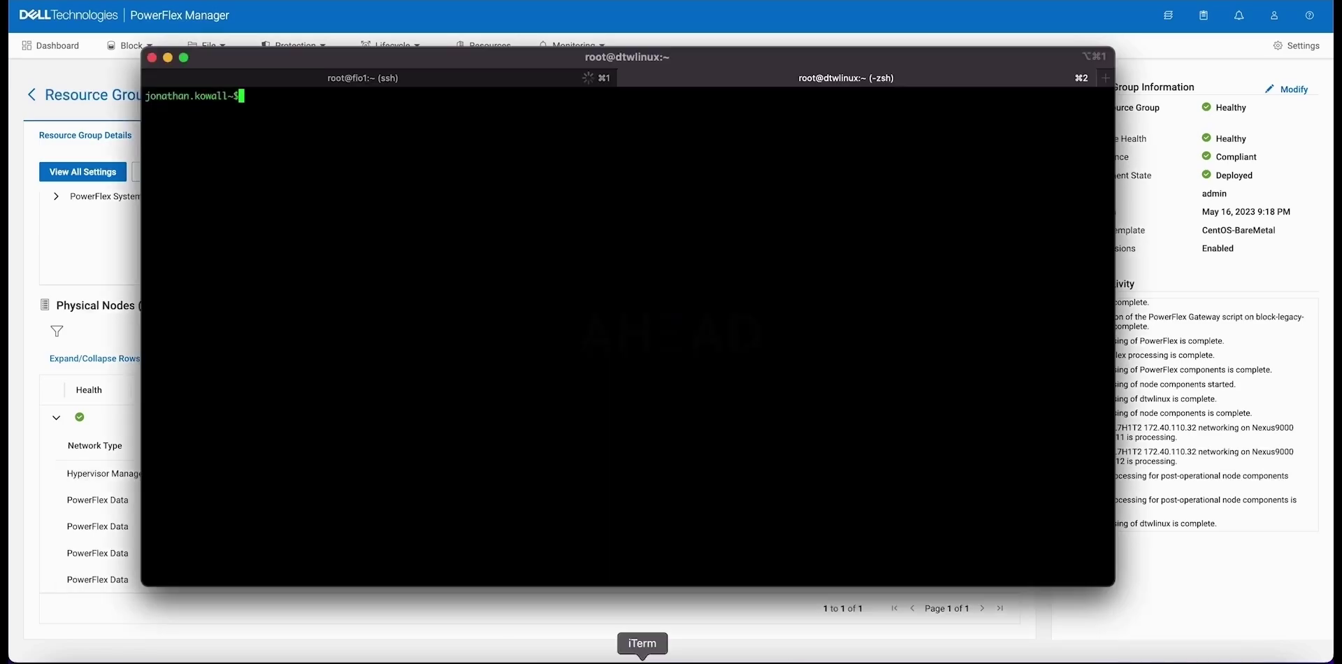
{"action": "type", "text": "ssh "}
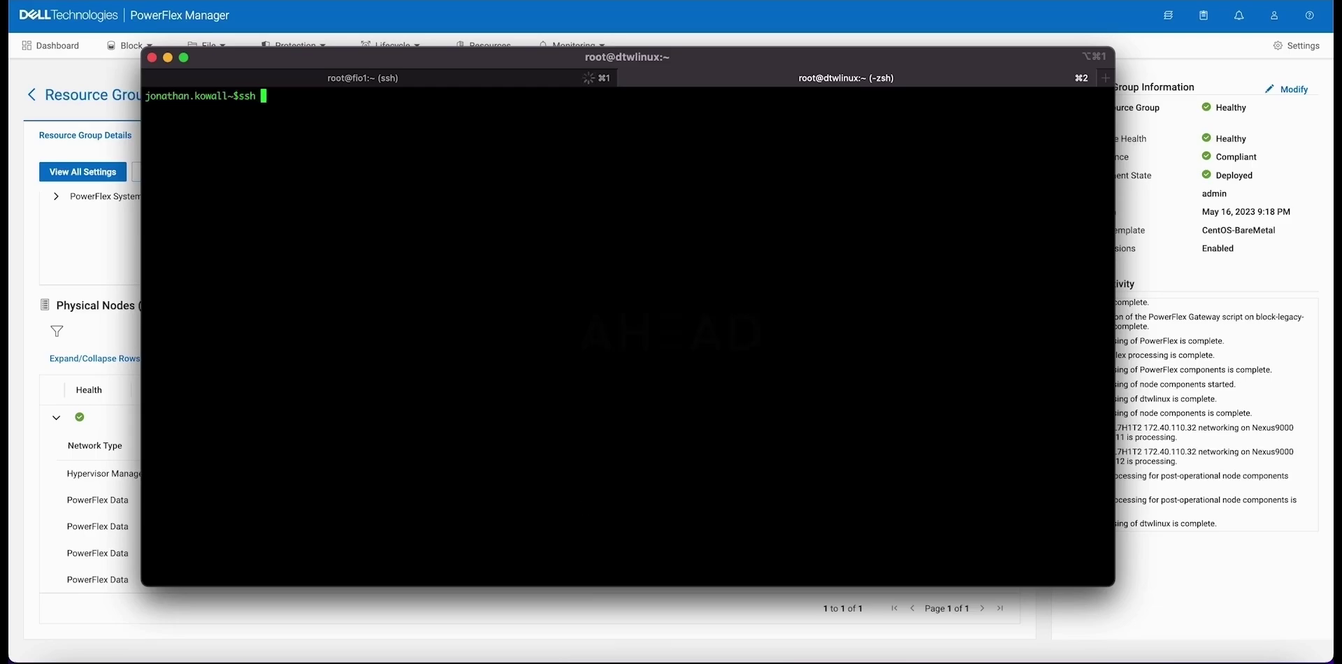
{"action": "type", "text": "root@172.40.113.19"}
{"action": "key", "text": "Return"}
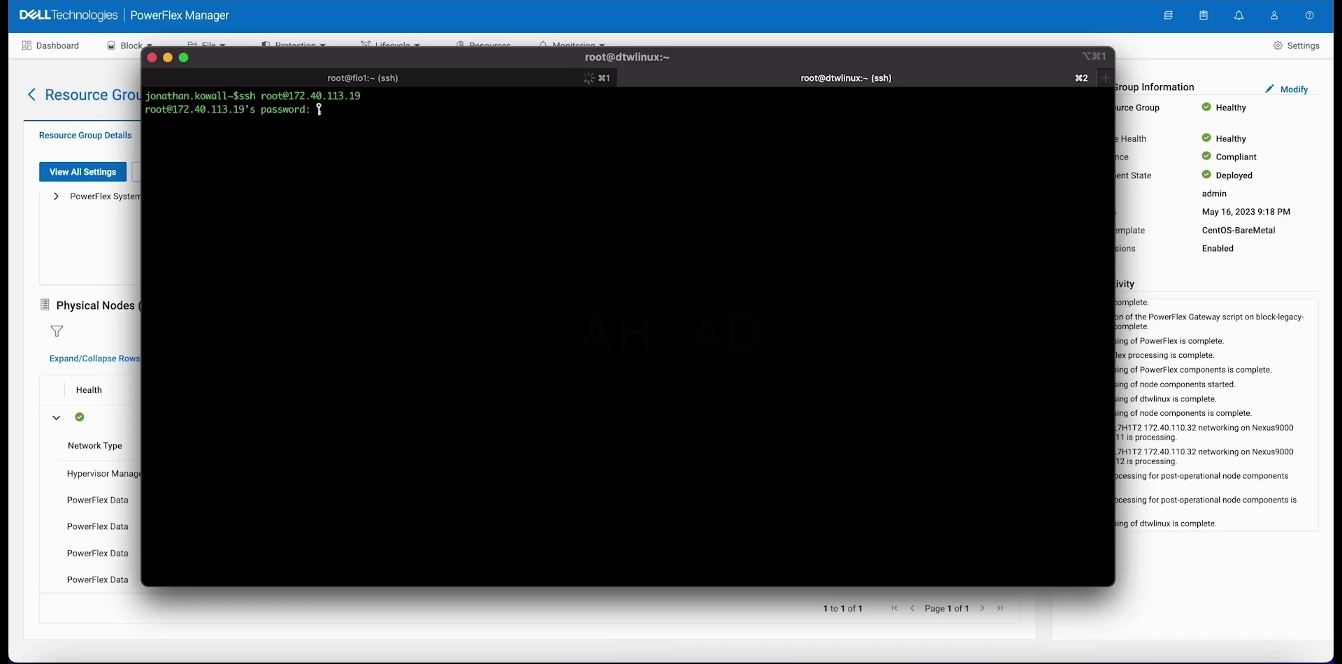
{"action": "key", "text": "Return"}
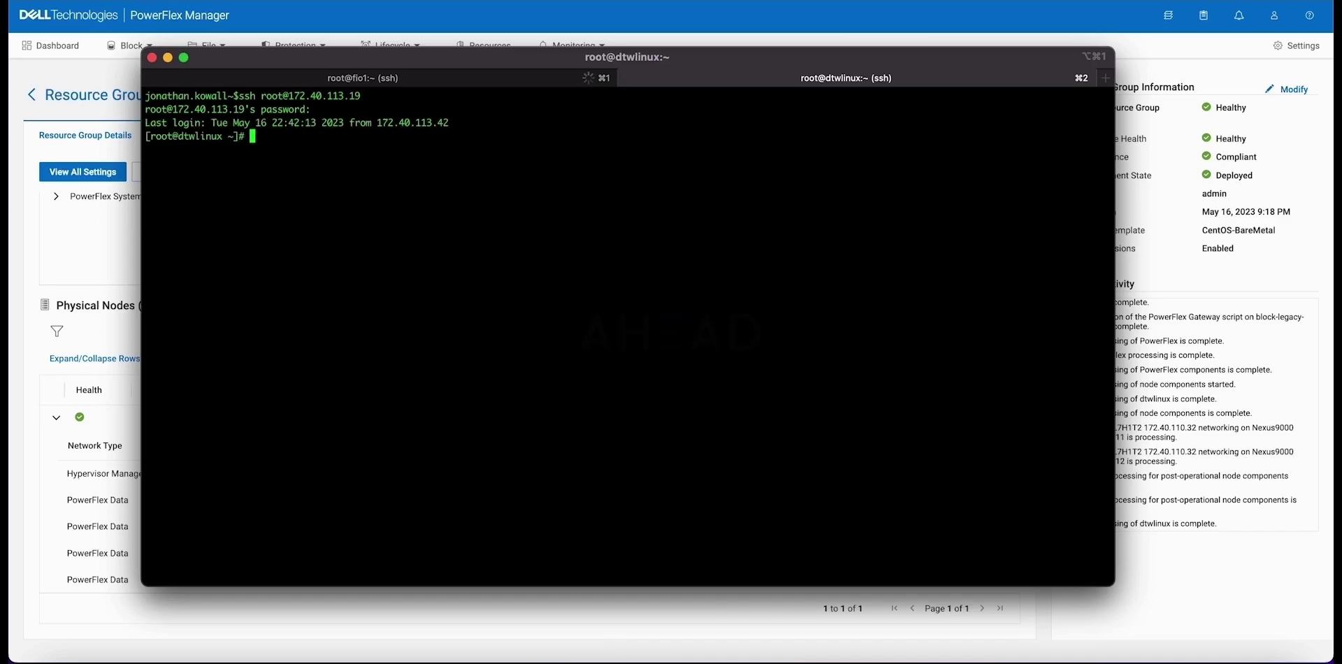
Step: Check how long the dtwlinux server has been running with uptime, and exit the SSH session
{"action": "key", "text": "Return"}
{"action": "key", "text": "Return"}
{"action": "key", "text": "Return"}
{"action": "key", "text": "Return"}
{"action": "type", "text": "uptime"}
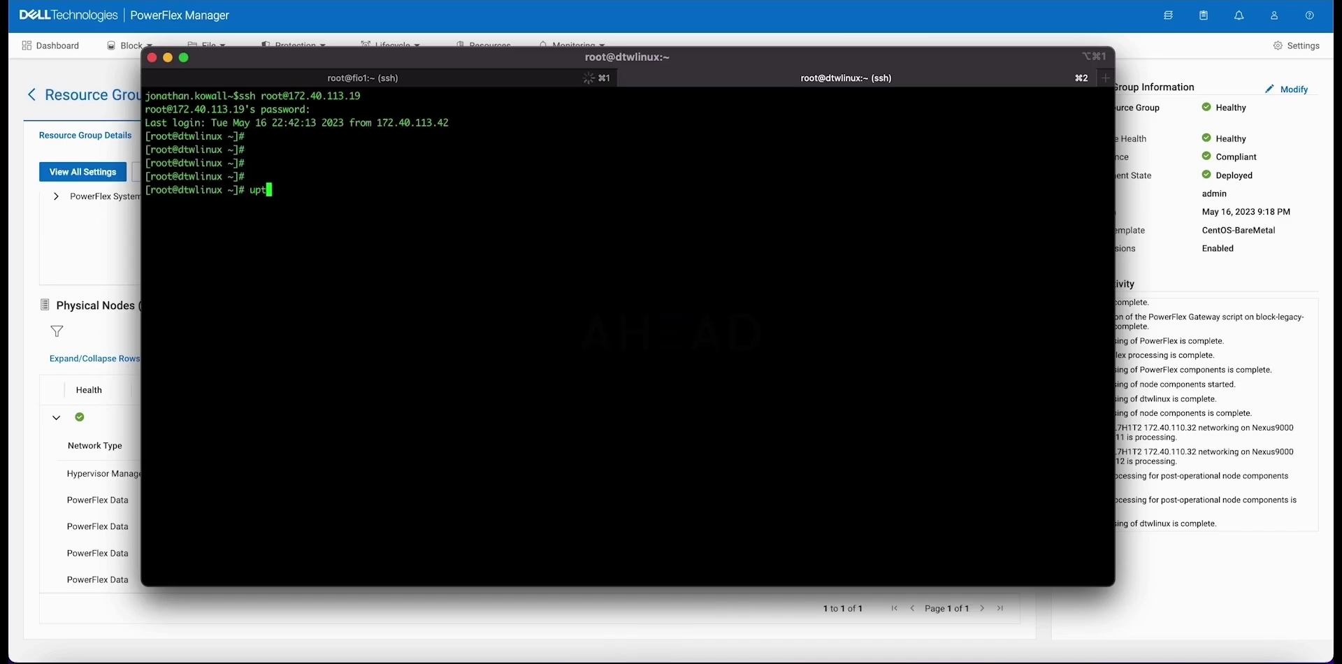
{"action": "key", "text": "Return"}
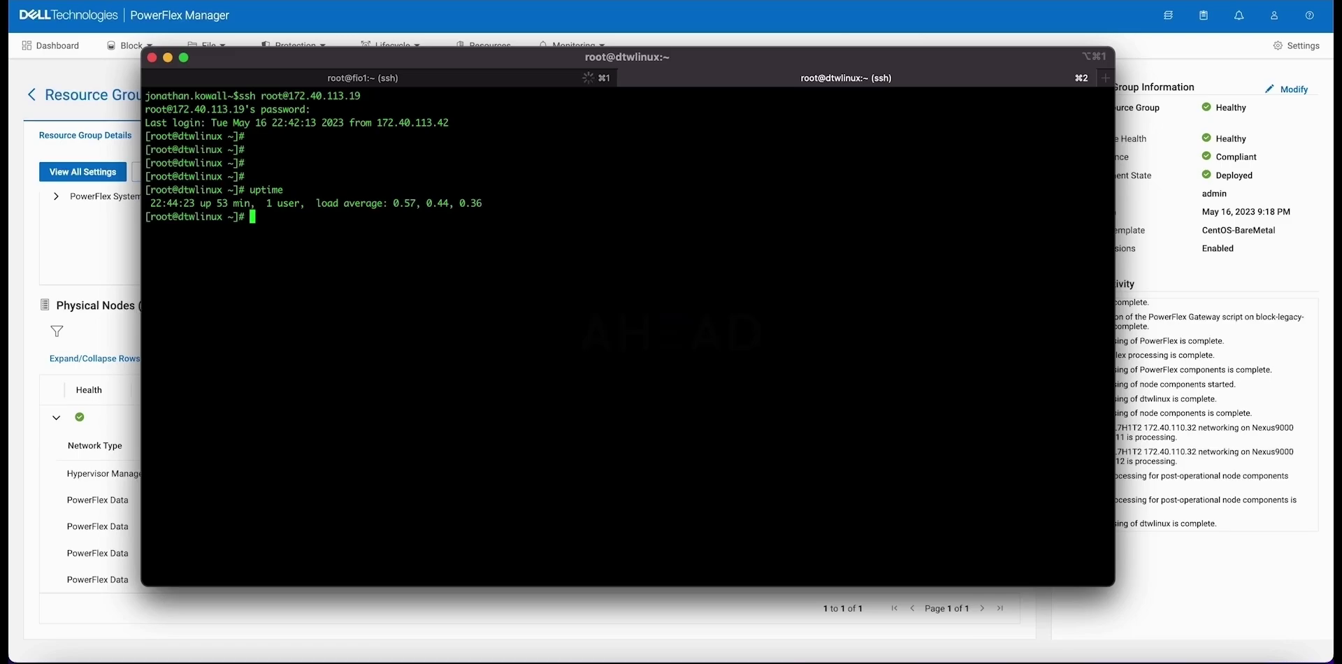
{"action": "type", "text": "exit"}
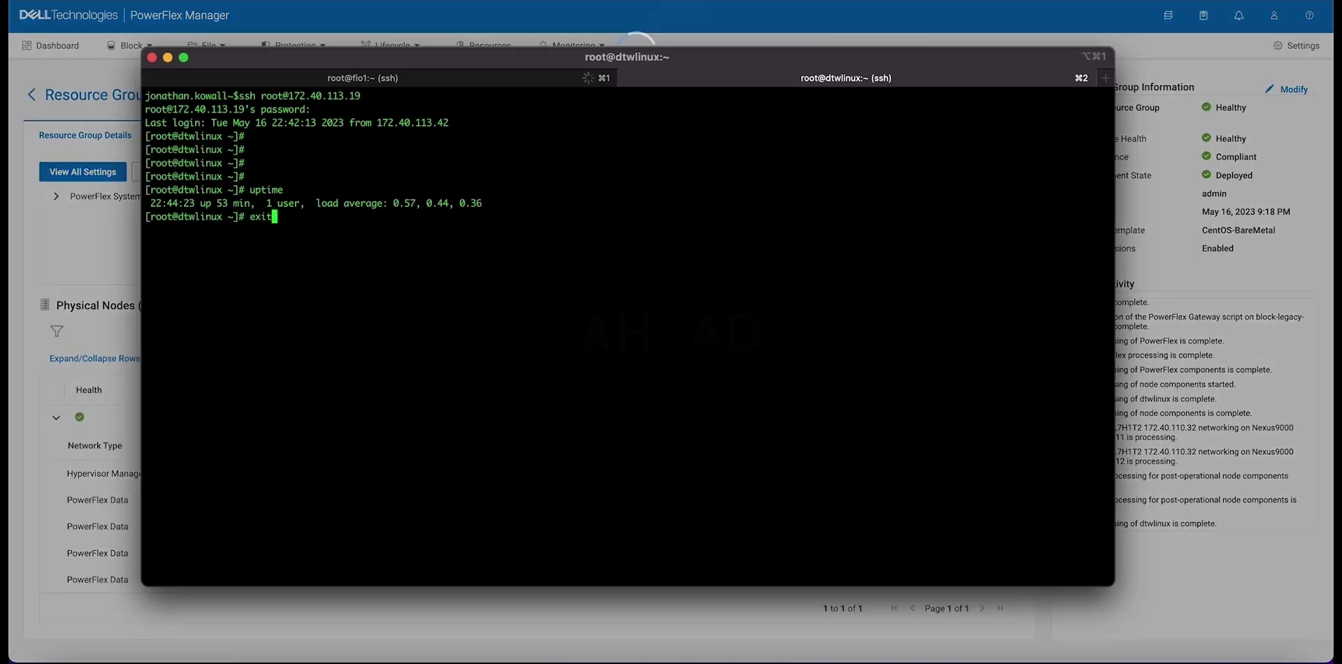
{"action": "key", "text": "Return"}
Step: Switch back to PowerFlex Manager and open the CentOS-BareMetal template from the lifecycle templates
{"action": "left_click", "coordinate": [63, 268]}
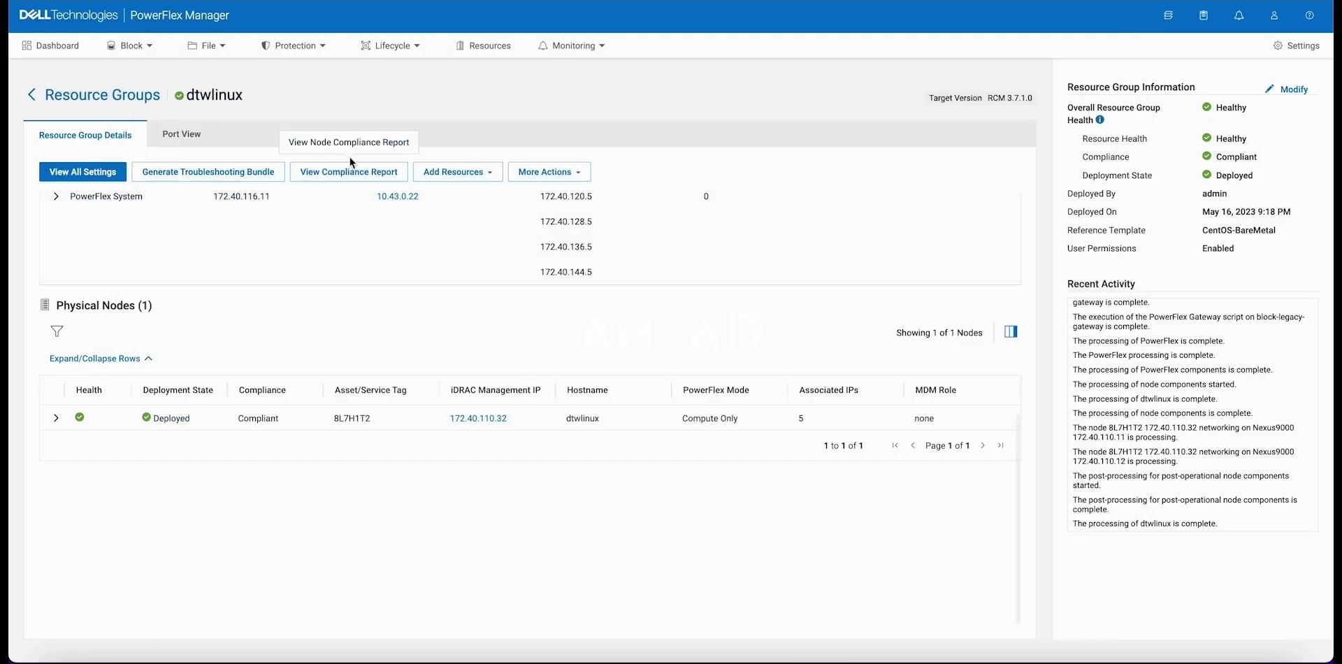
{"action": "left_click", "coordinate": [390, 46]}
{"action": "left_click", "coordinate": [385, 91]}
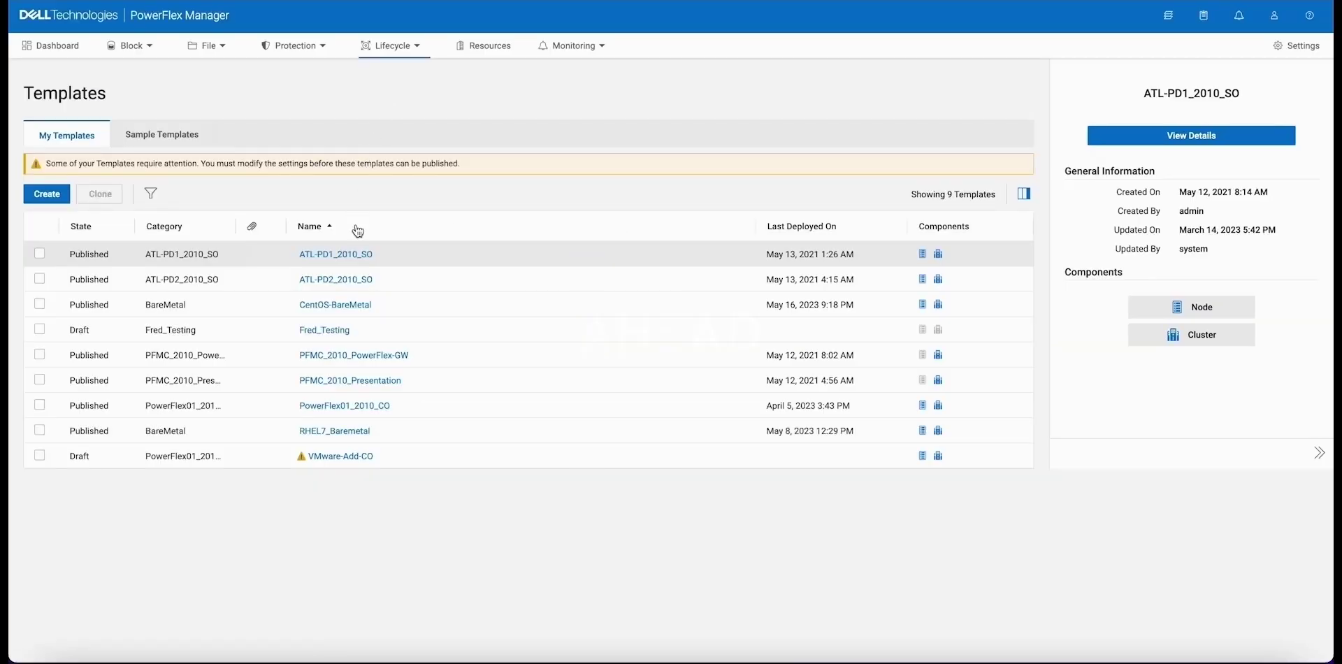
{"action": "left_click", "coordinate": [360, 304]}
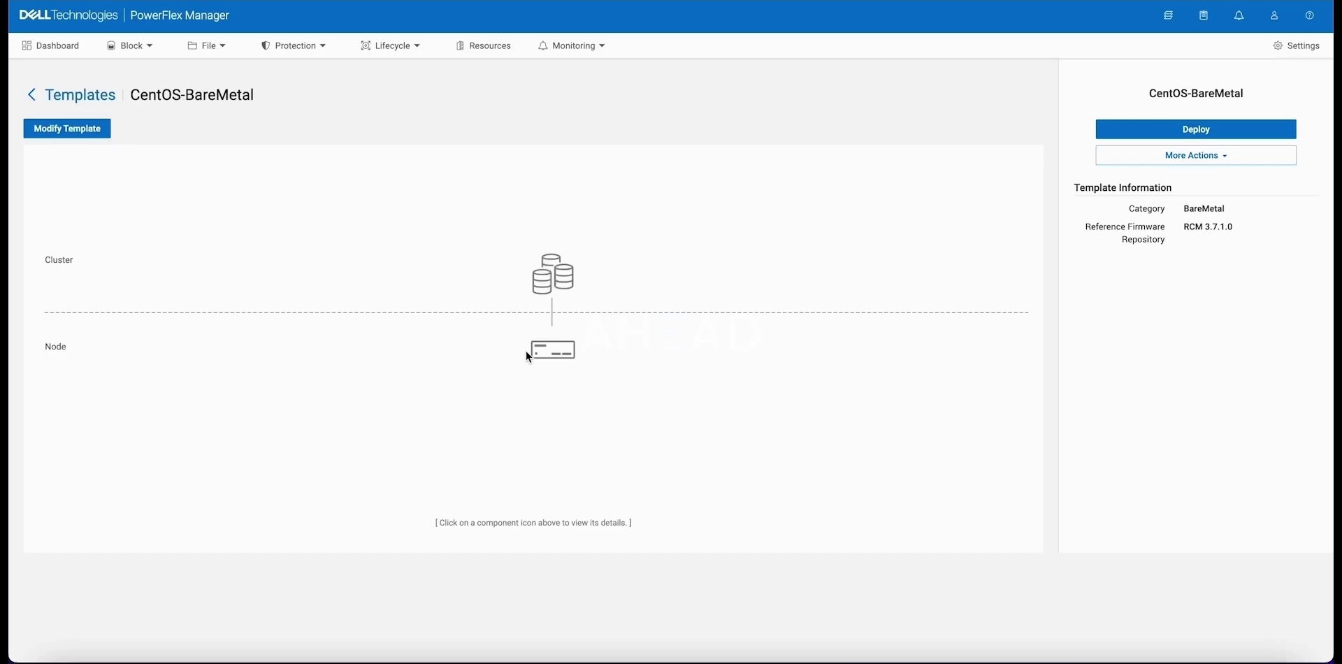
Step: View the template's Node component details and review its OS, hardware and BIOS settings
{"action": "mouse_move", "coordinate": [549, 349]}
{"action": "left_click", "coordinate": [602, 372]}
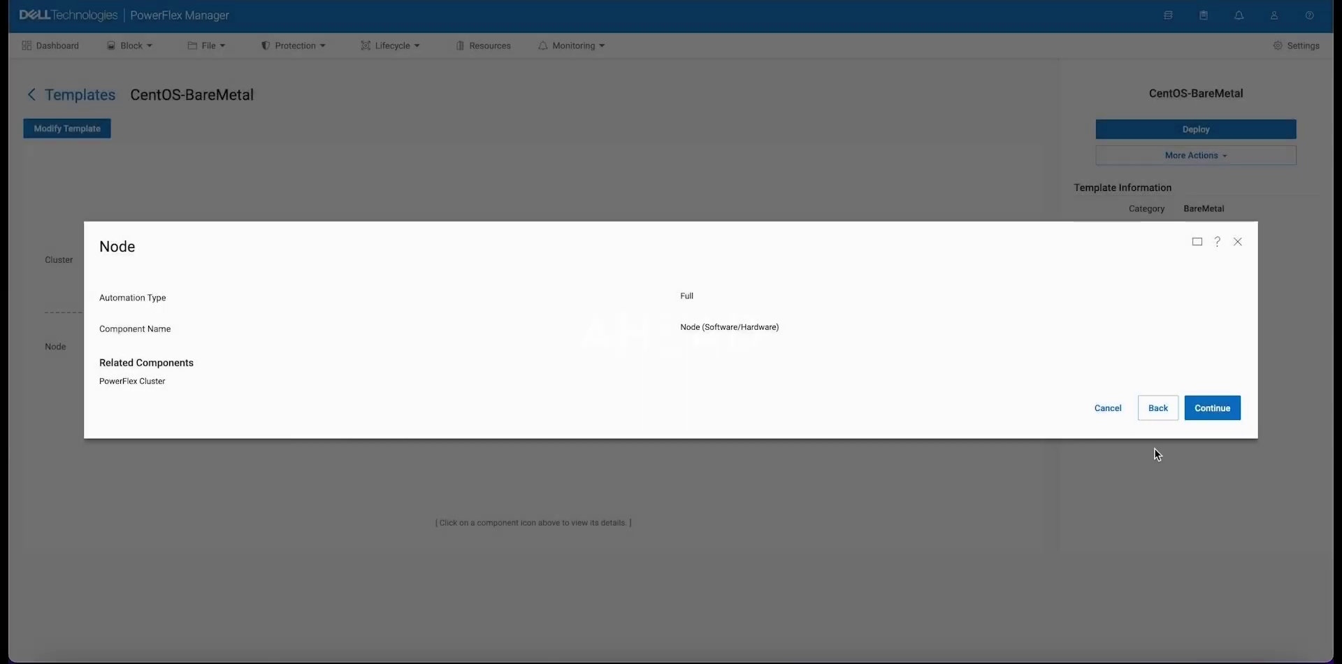
{"action": "left_click", "coordinate": [1221, 410]}
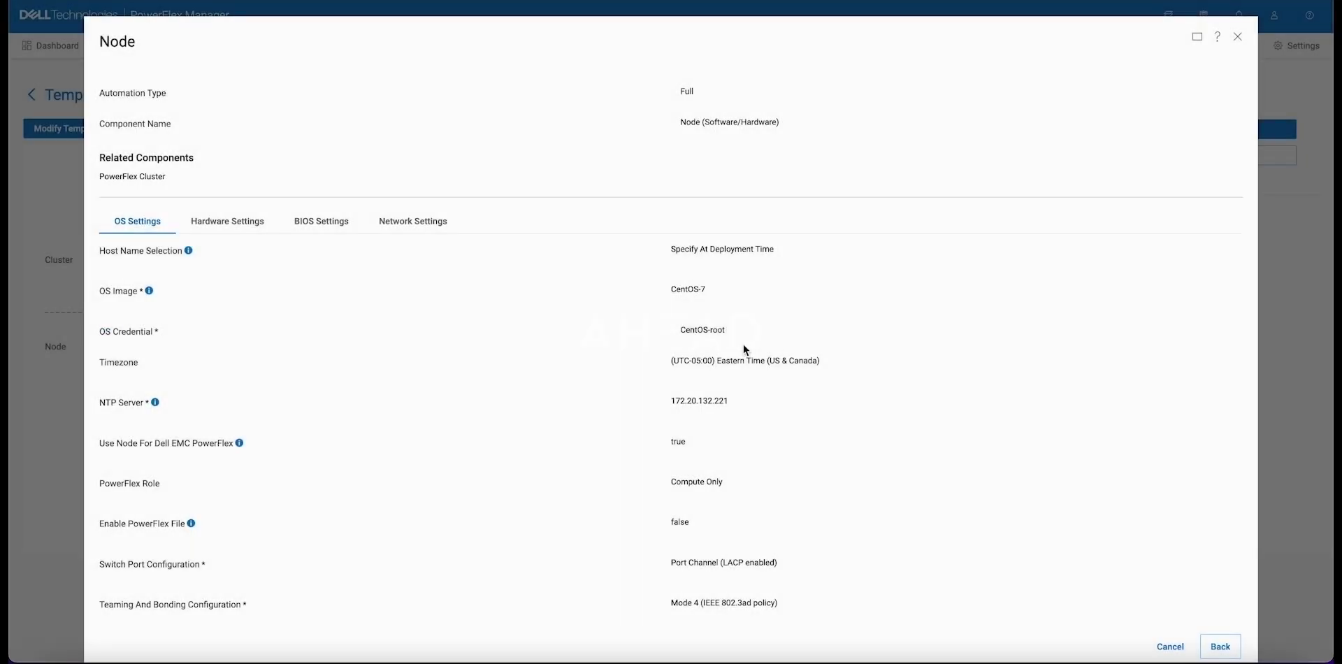
{"action": "scroll", "coordinate": [706, 325], "scroll_direction": "down", "scroll_amount": 1}
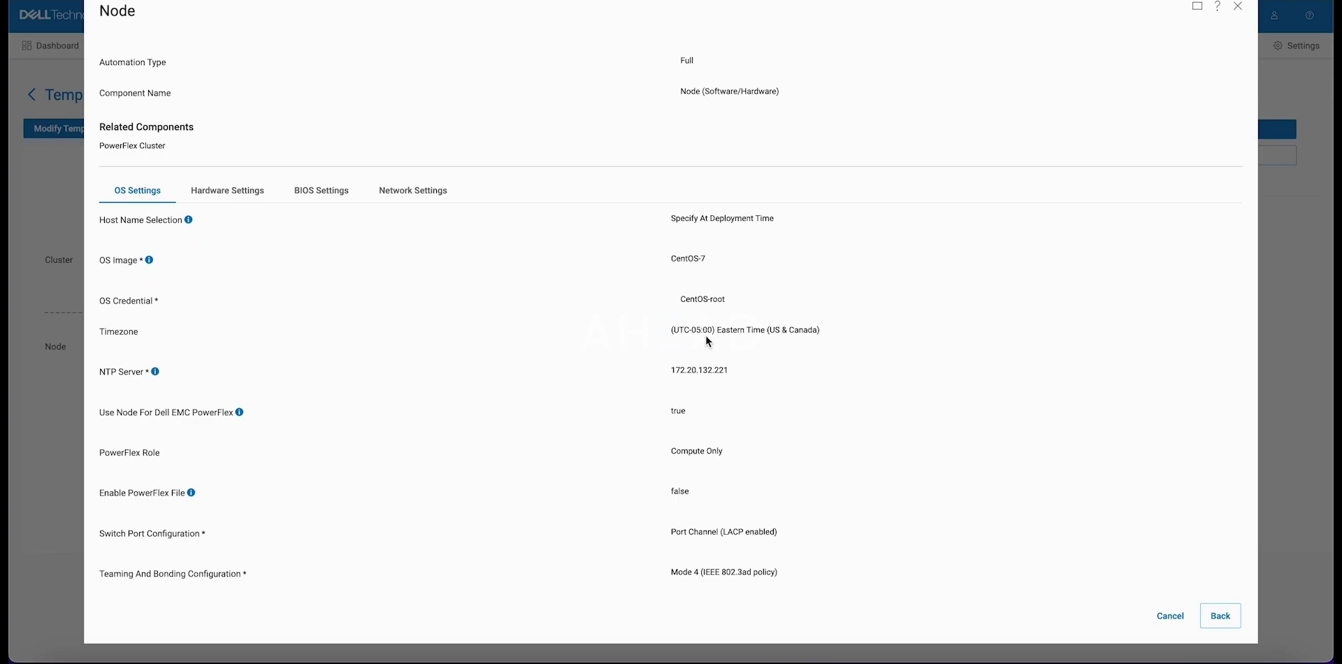
{"action": "left_click", "coordinate": [250, 192]}
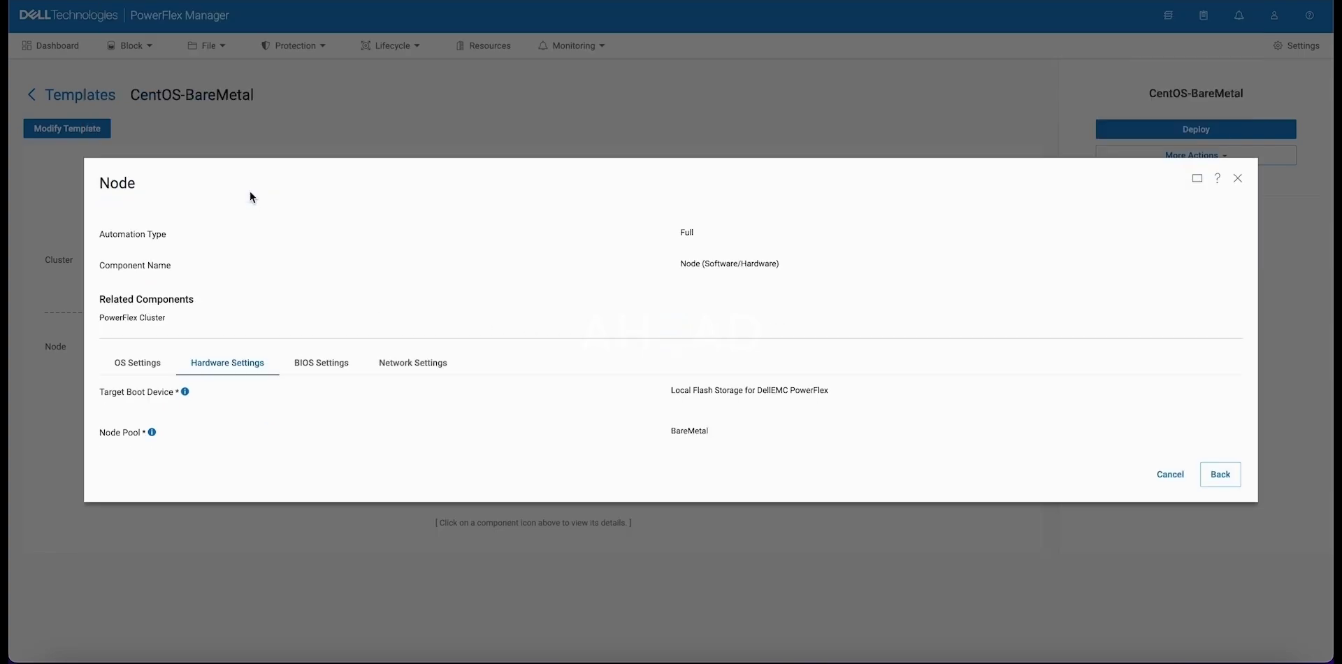
{"action": "left_click", "coordinate": [339, 363]}
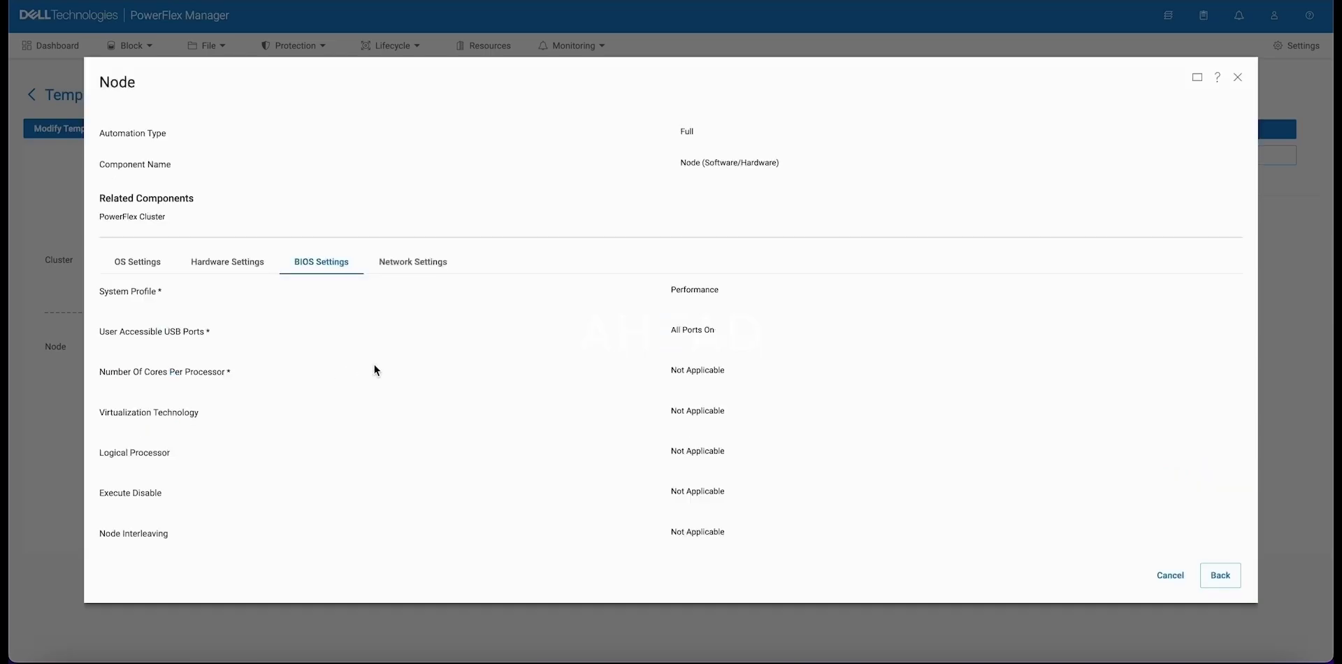
Step: Review the Node component's network settings, including the networks selected for both ports of Interface 1, and close the details
{"action": "left_click", "coordinate": [431, 269]}
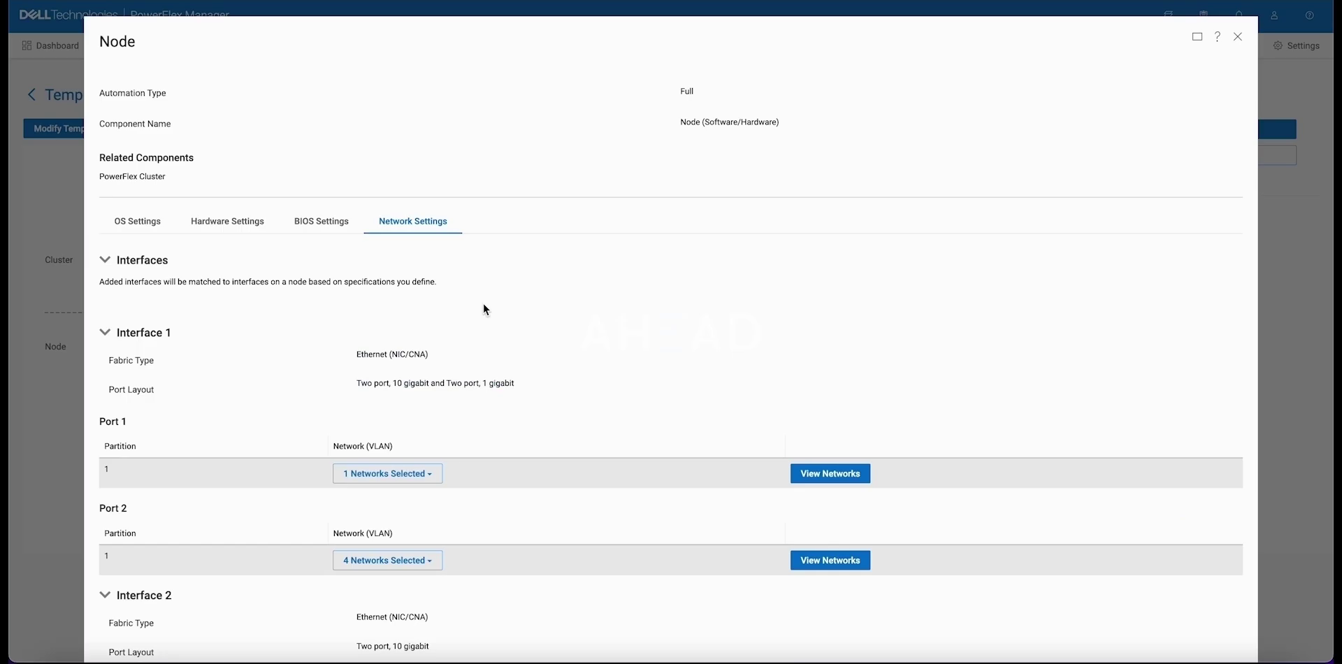
{"action": "scroll", "coordinate": [484, 305], "scroll_direction": "down", "scroll_amount": 3}
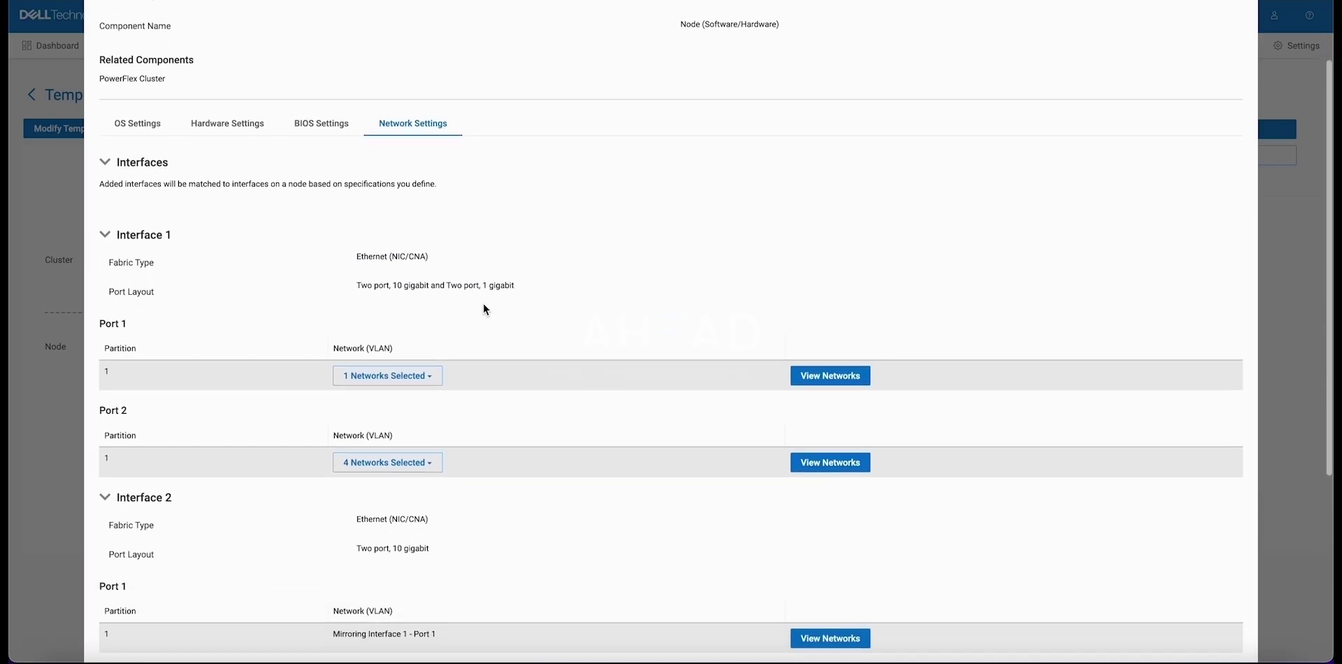
{"action": "scroll", "coordinate": [484, 304], "scroll_direction": "down", "scroll_amount": 2}
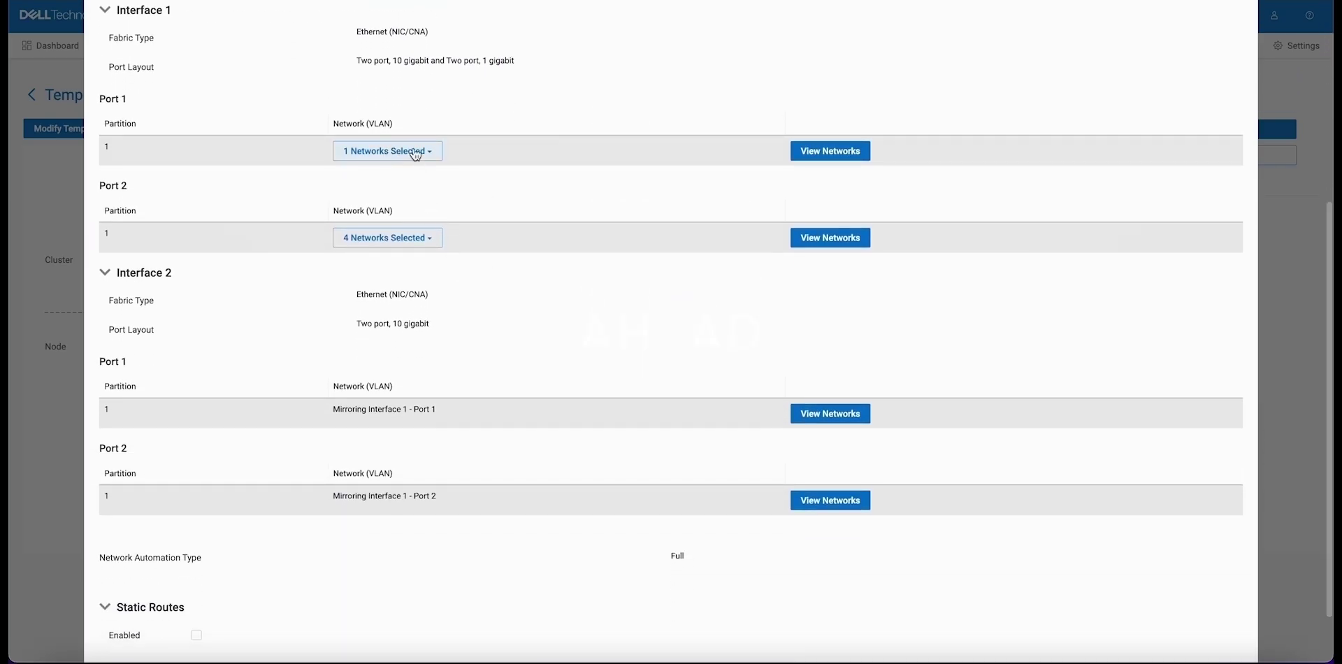
{"action": "left_click", "coordinate": [416, 154]}
{"action": "left_click", "coordinate": [442, 211]}
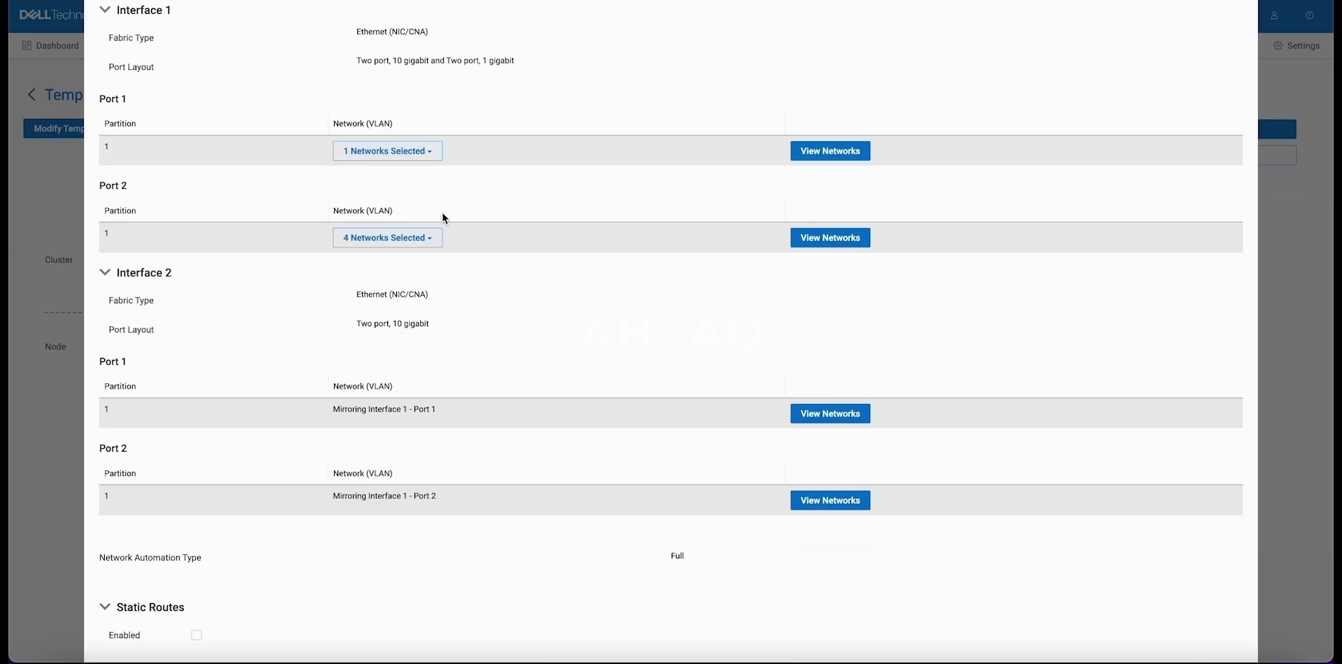
{"action": "left_click", "coordinate": [431, 239]}
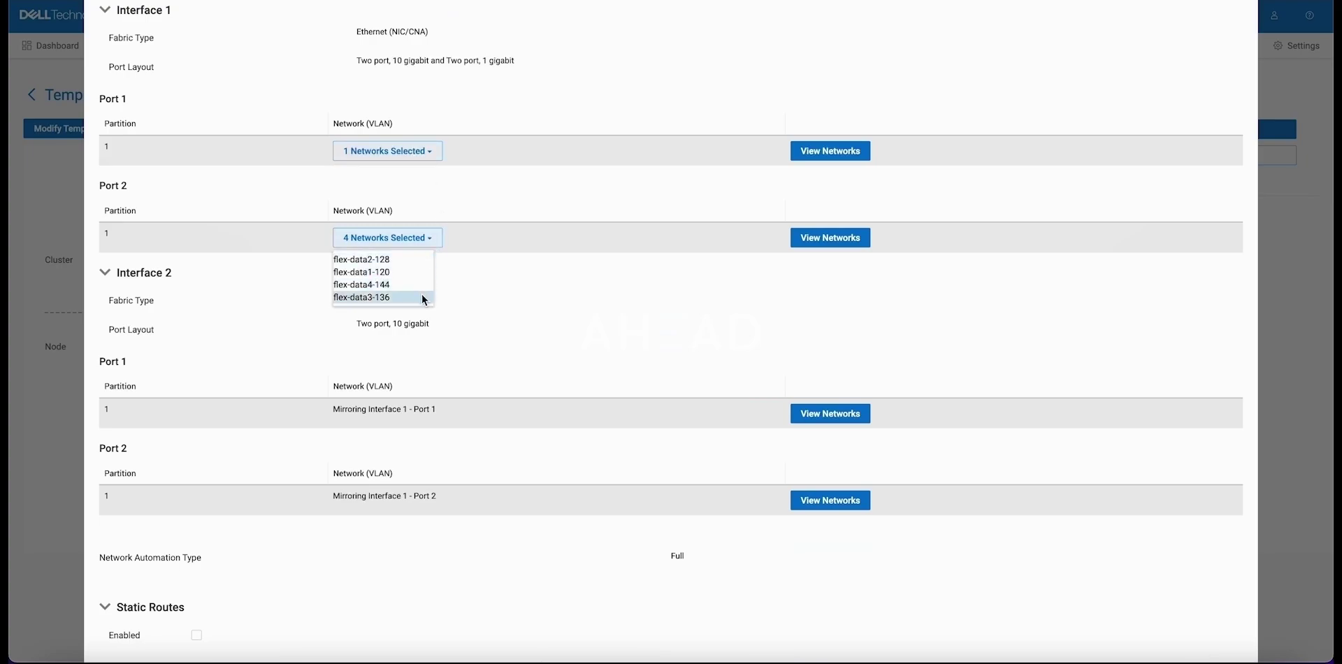
{"action": "left_click", "coordinate": [486, 302]}
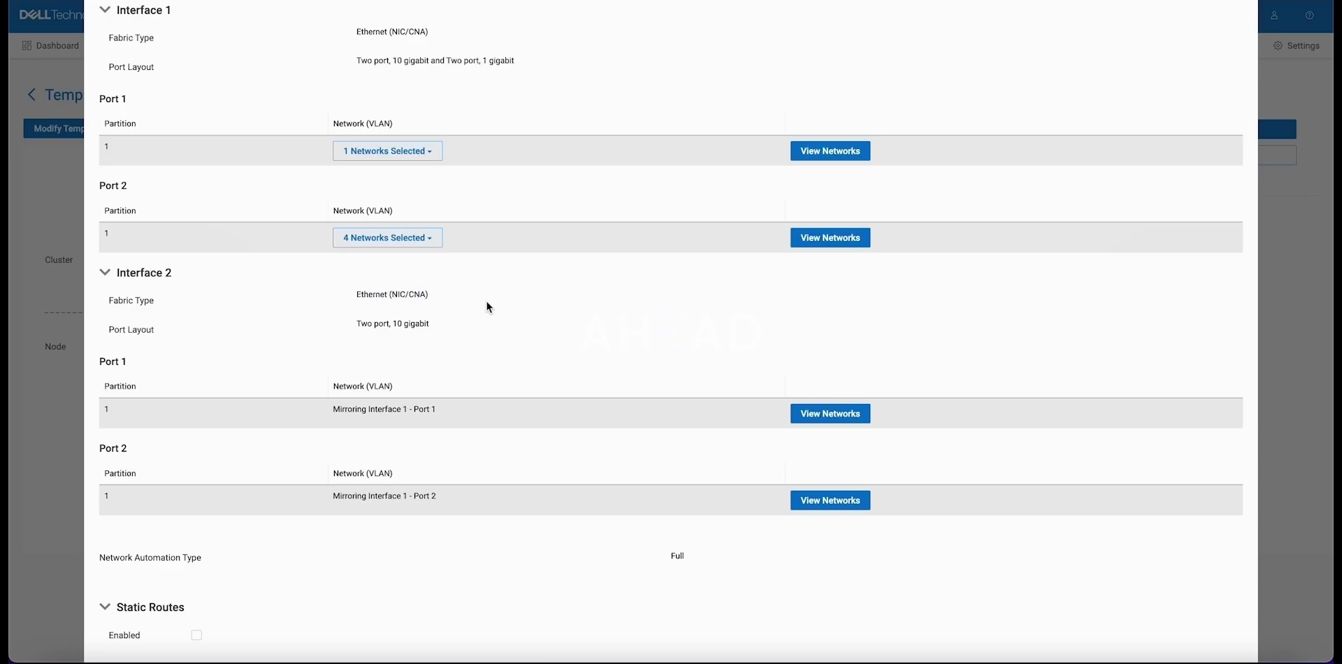
{"action": "scroll", "coordinate": [487, 304], "scroll_direction": "down", "scroll_amount": 1}
{"action": "scroll", "coordinate": [487, 307], "scroll_direction": "up", "scroll_amount": 5}
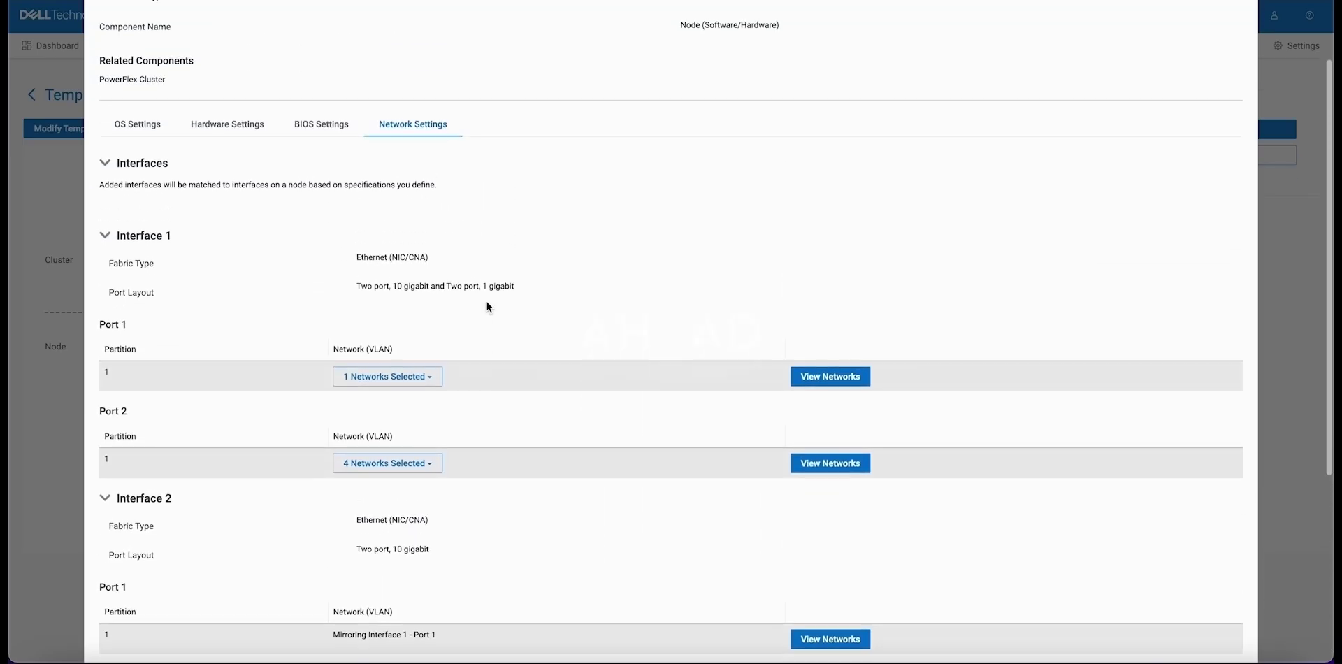
{"action": "scroll", "coordinate": [488, 309], "scroll_direction": "up", "scroll_amount": 1}
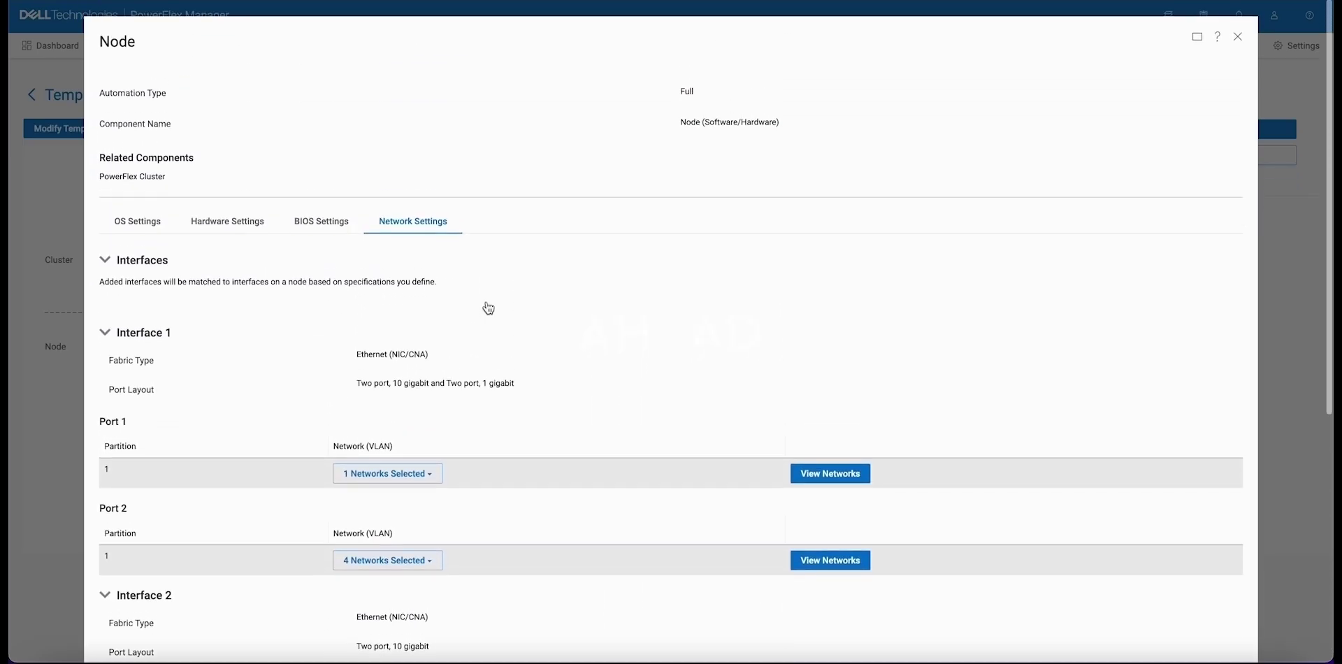
{"action": "left_click", "coordinate": [1238, 38]}
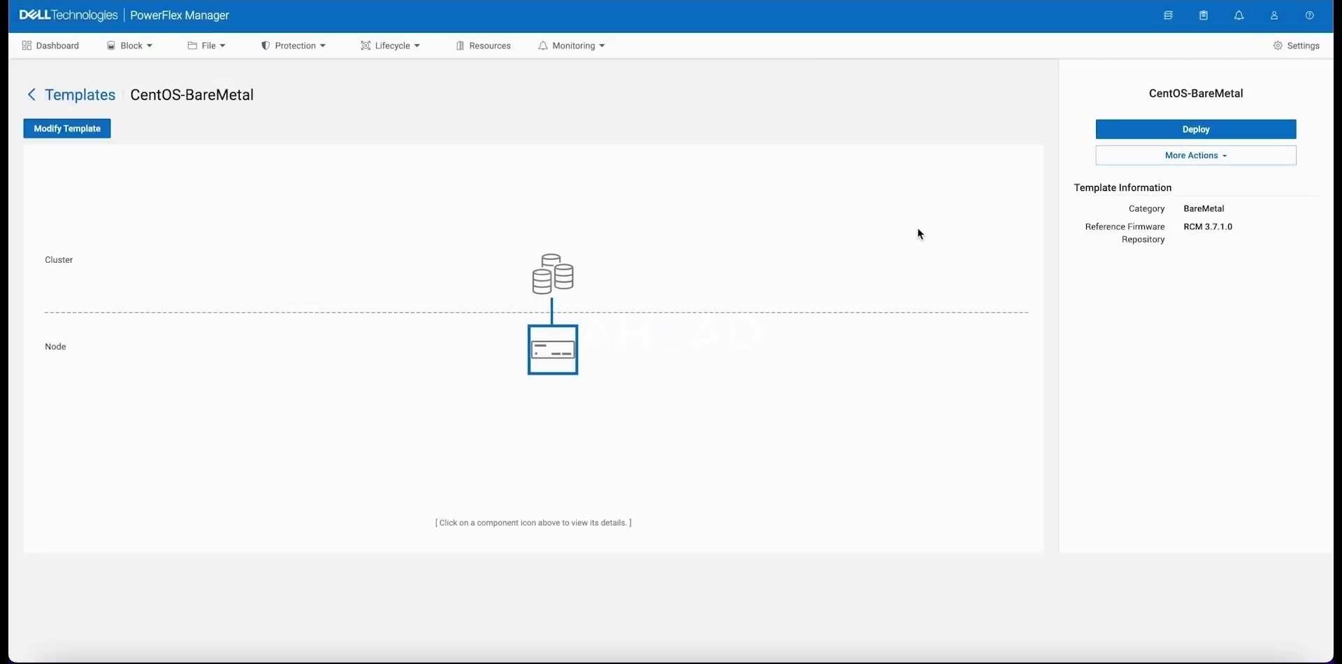
Step: View the template's PowerFlex Cluster component details and close them
{"action": "mouse_move", "coordinate": [553, 280]}
{"action": "left_click", "coordinate": [619, 294]}
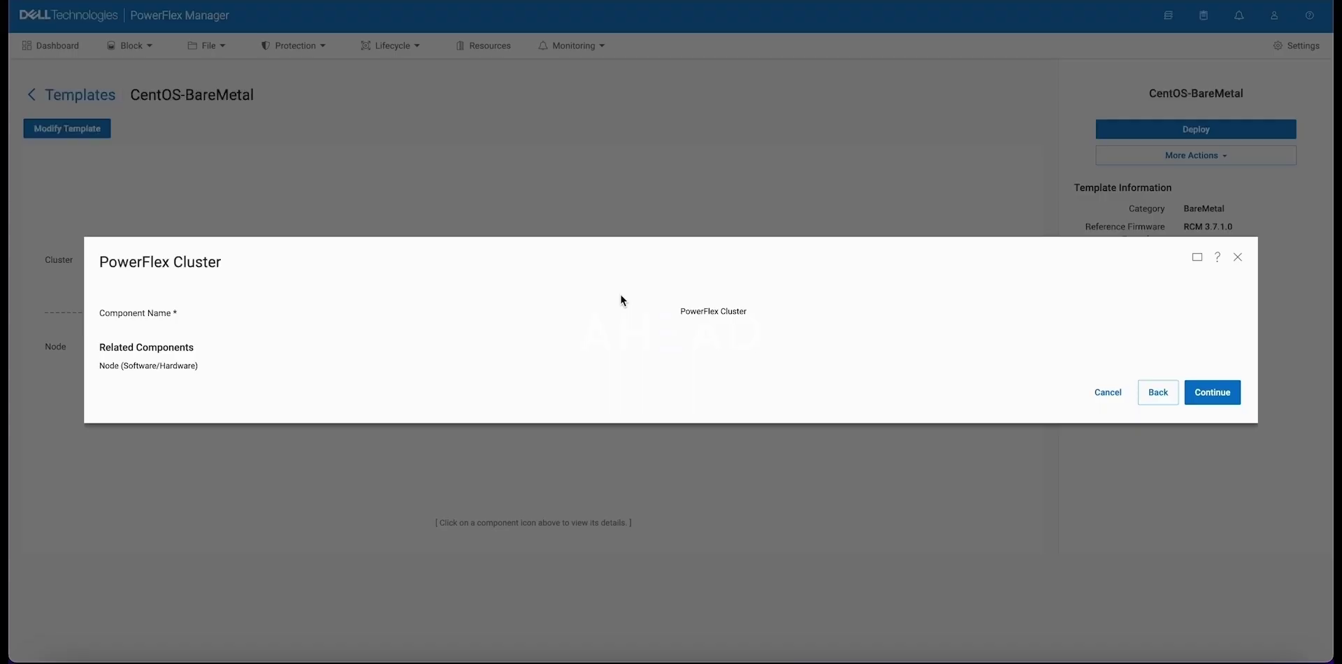
{"action": "left_click", "coordinate": [1107, 392]}
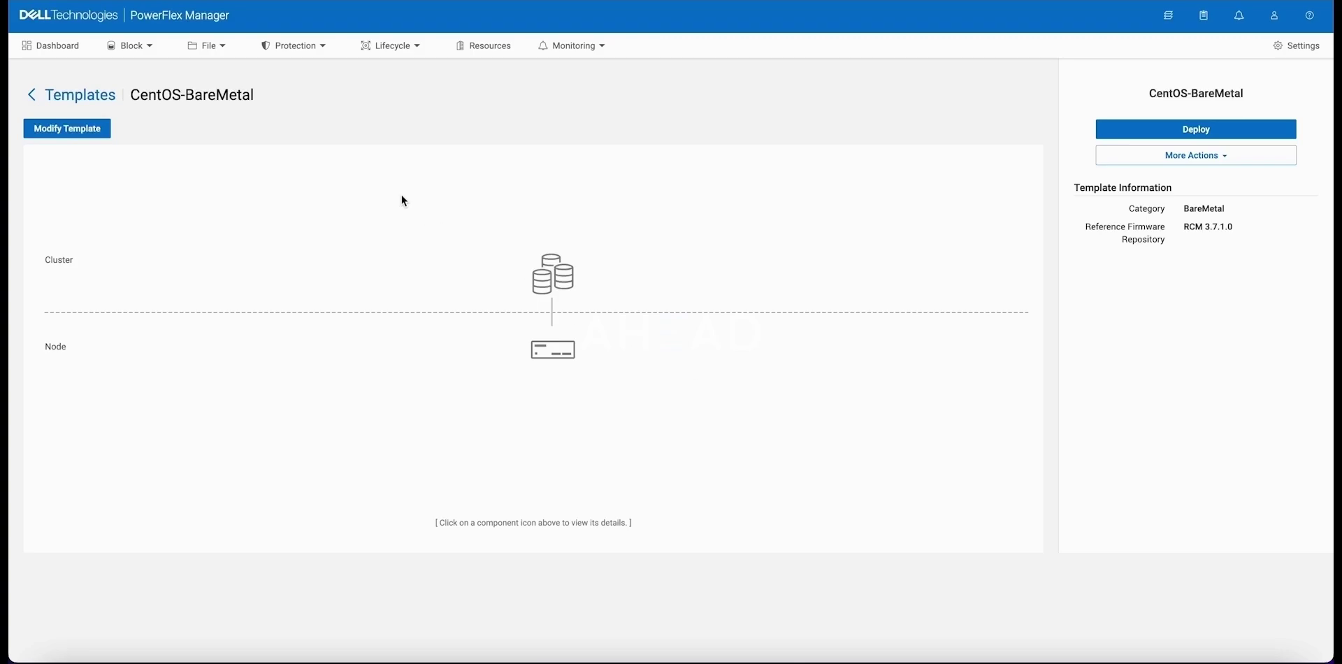
Step: Open the block storage hosts, view the rename option for host CO-172.40.113.19, cancel it and clear the host selection
{"action": "left_click", "coordinate": [147, 46]}
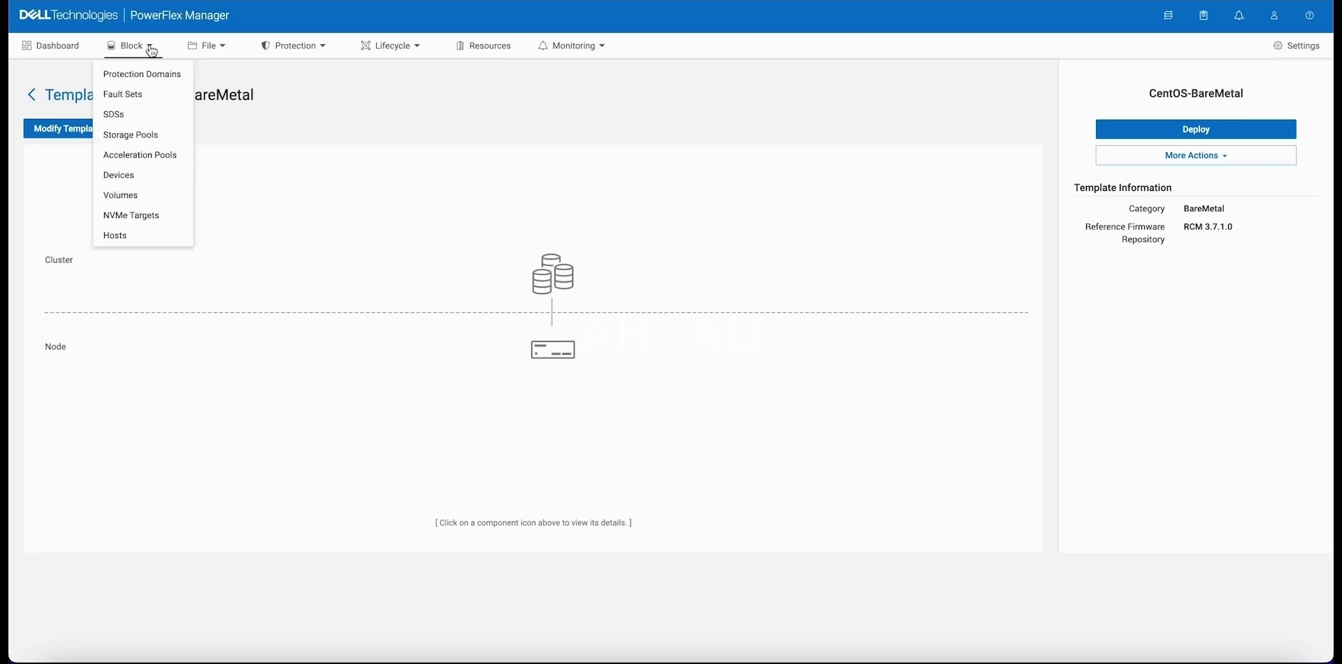
{"action": "left_click", "coordinate": [121, 236]}
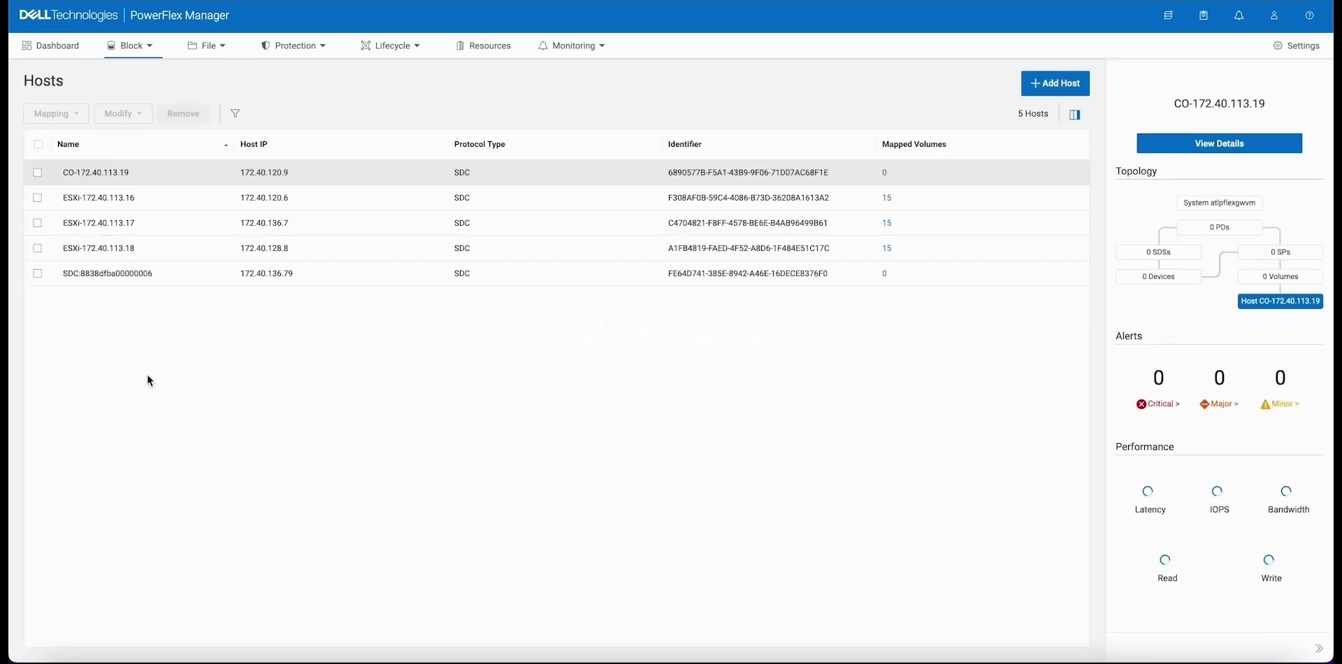
{"action": "left_click", "coordinate": [38, 172]}
{"action": "left_click", "coordinate": [126, 114]}
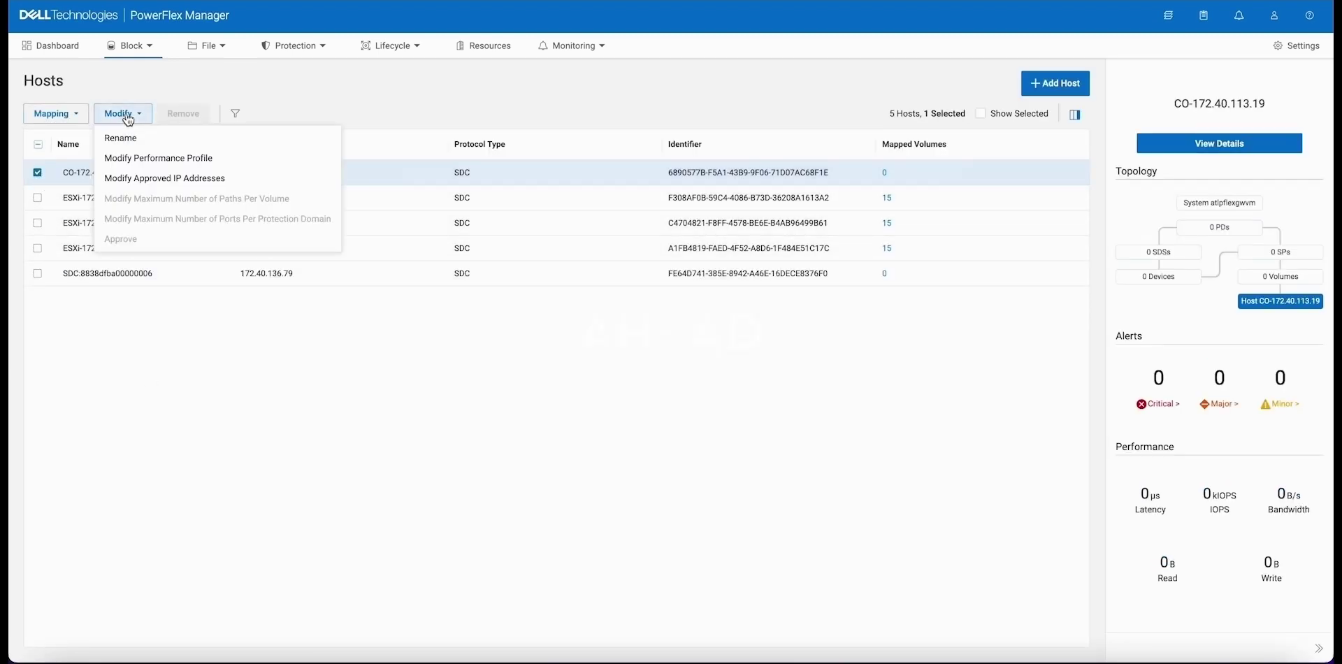
{"action": "left_click", "coordinate": [121, 138]}
{"action": "left_click", "coordinate": [738, 163]}
{"action": "left_click", "coordinate": [38, 172]}
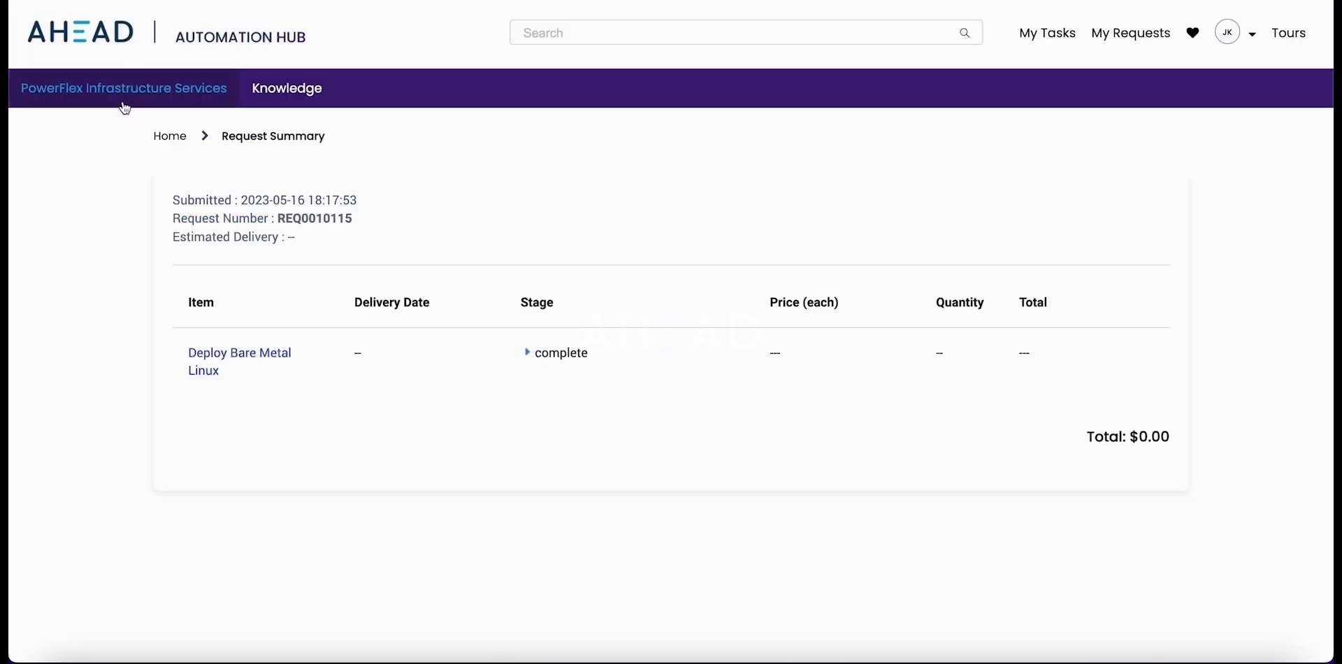
Step: Switch to the Automation Hub, review the Deploy Bare Metal Linux request's stages and details, and open the PowerFlex Infrastructure Services catalog
{"action": "left_click", "coordinate": [529, 354]}
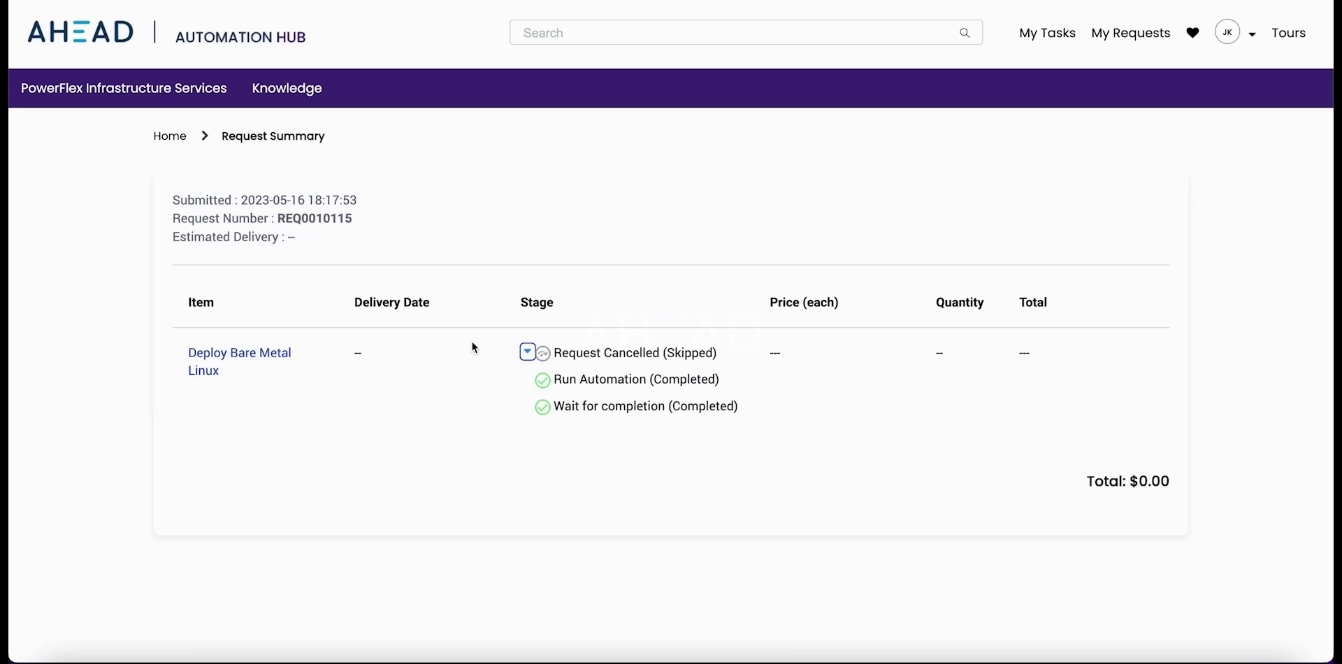
{"action": "left_click", "coordinate": [258, 354]}
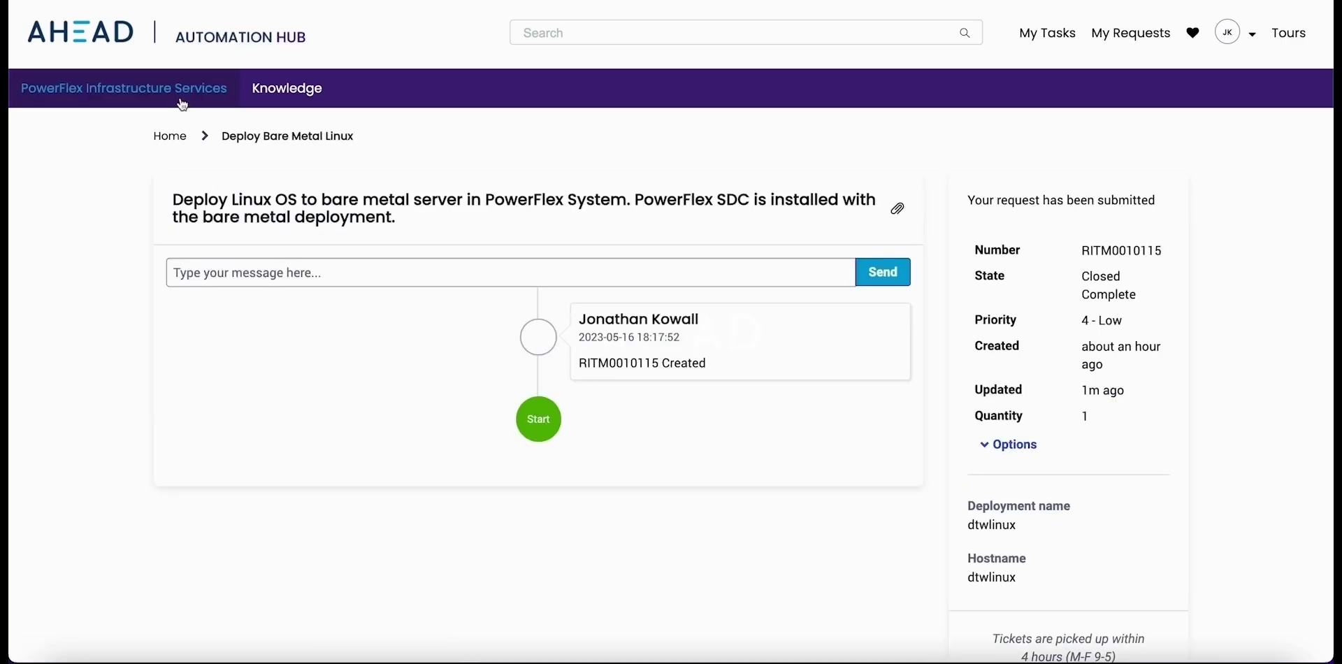
{"action": "left_click", "coordinate": [179, 137]}
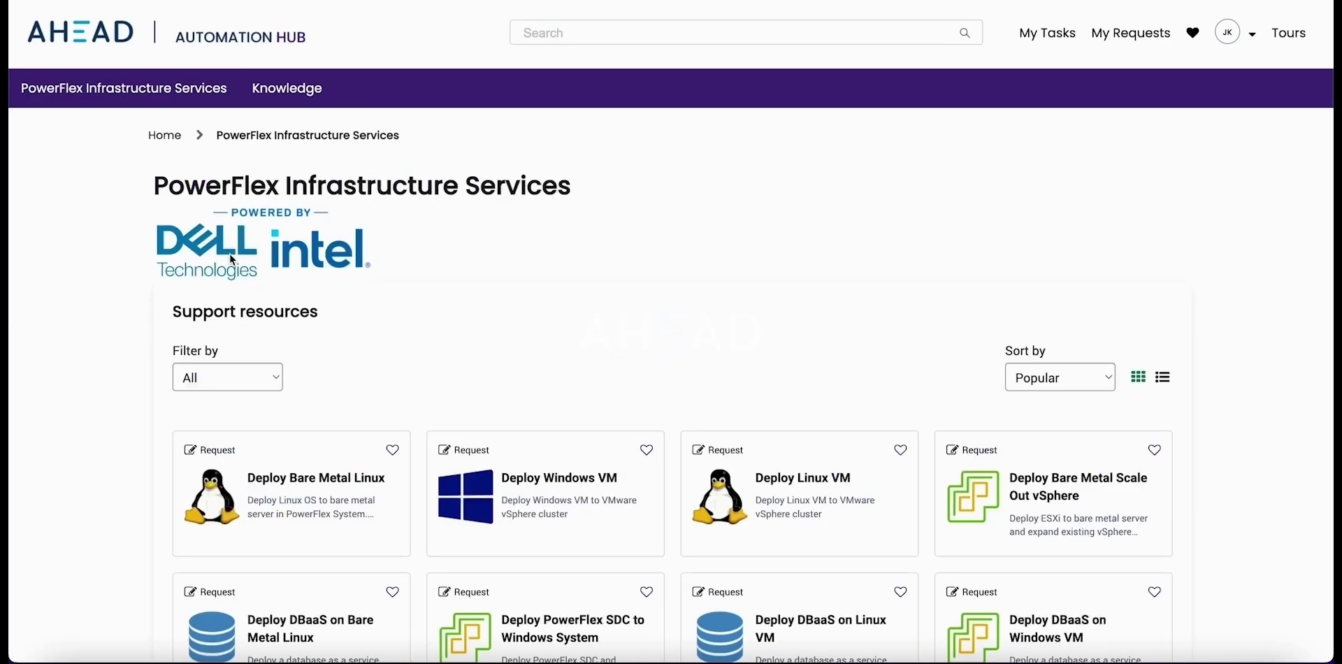
{"action": "scroll", "coordinate": [240, 308], "scroll_direction": "down", "scroll_amount": 1}
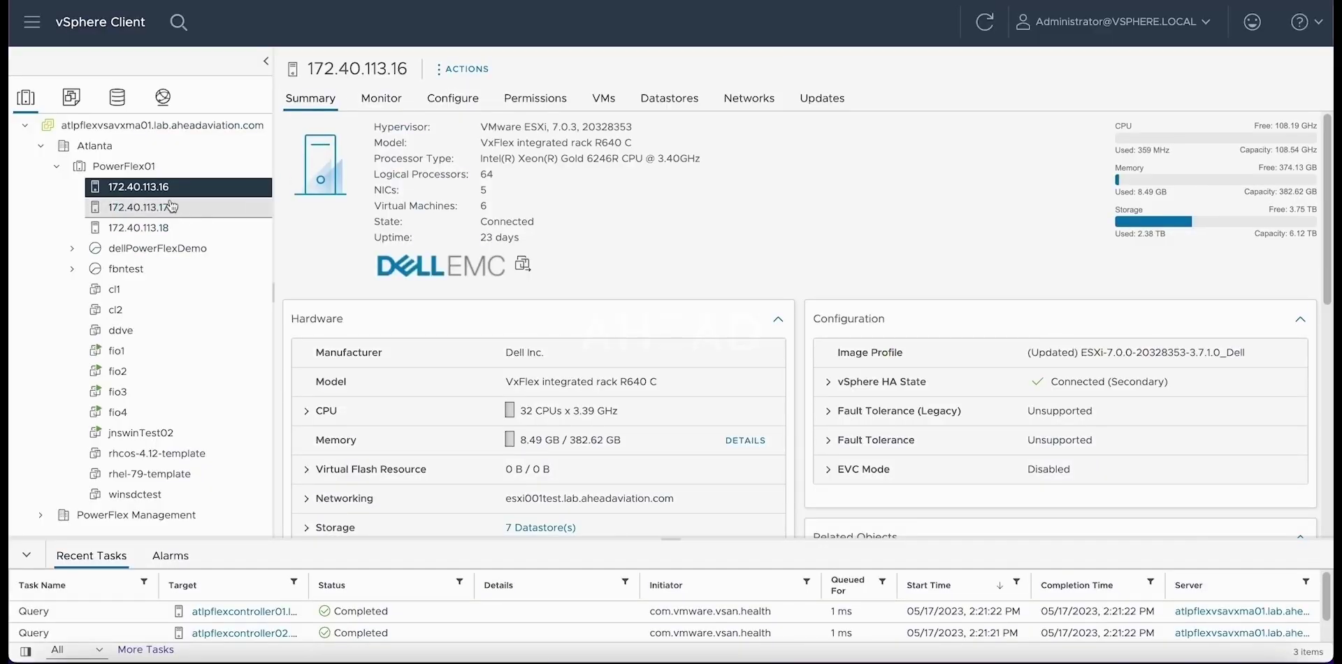
Step: Switch to the vSphere Client and view the summaries of the existing ESXi hosts in the PowerFlex01 cluster
{"action": "left_click", "coordinate": [133, 207]}
{"action": "key", "text": "Down"}
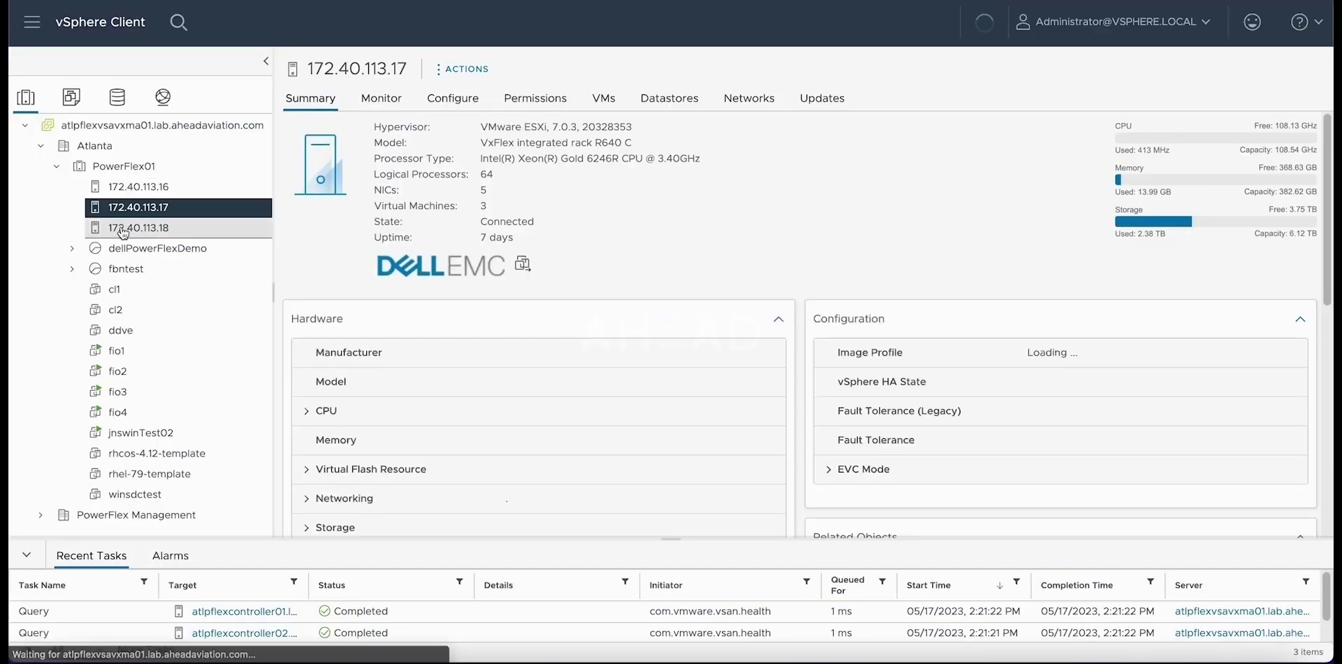
{"action": "left_click", "coordinate": [135, 187]}
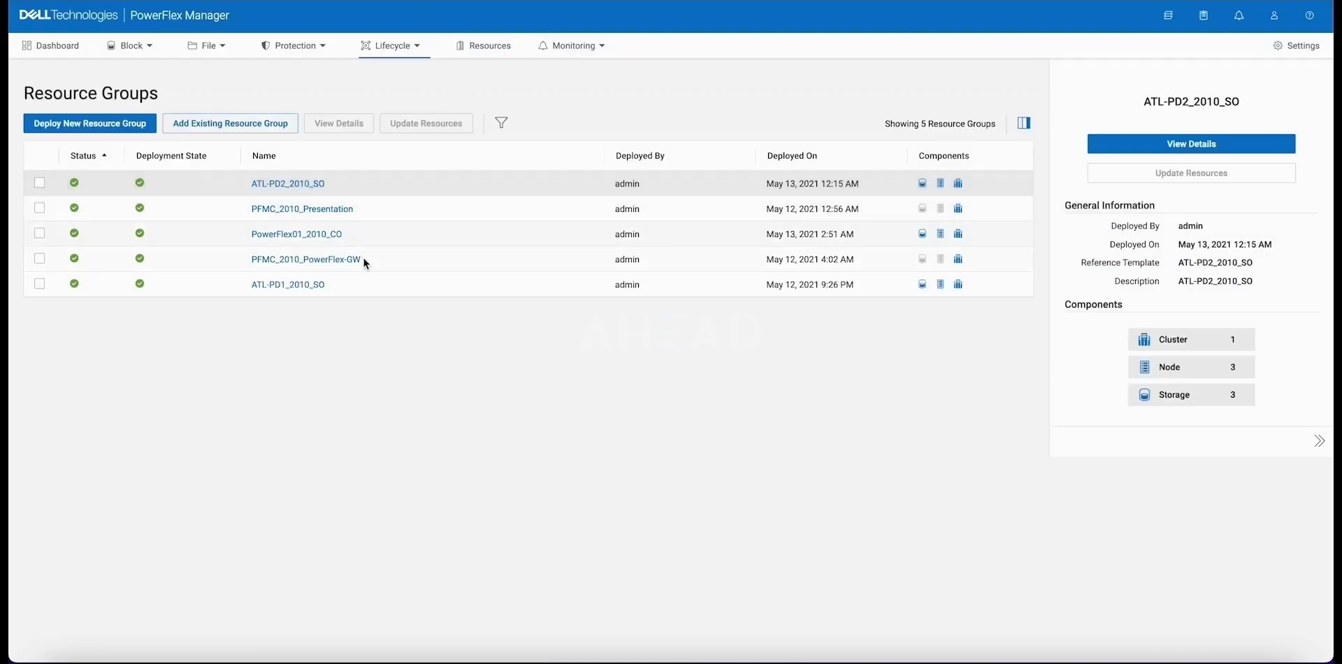
Step: Switch to PowerFlex Manager and open the PowerFlex01_2010_CO resource group to check its Nodes component
{"action": "left_click", "coordinate": [322, 236]}
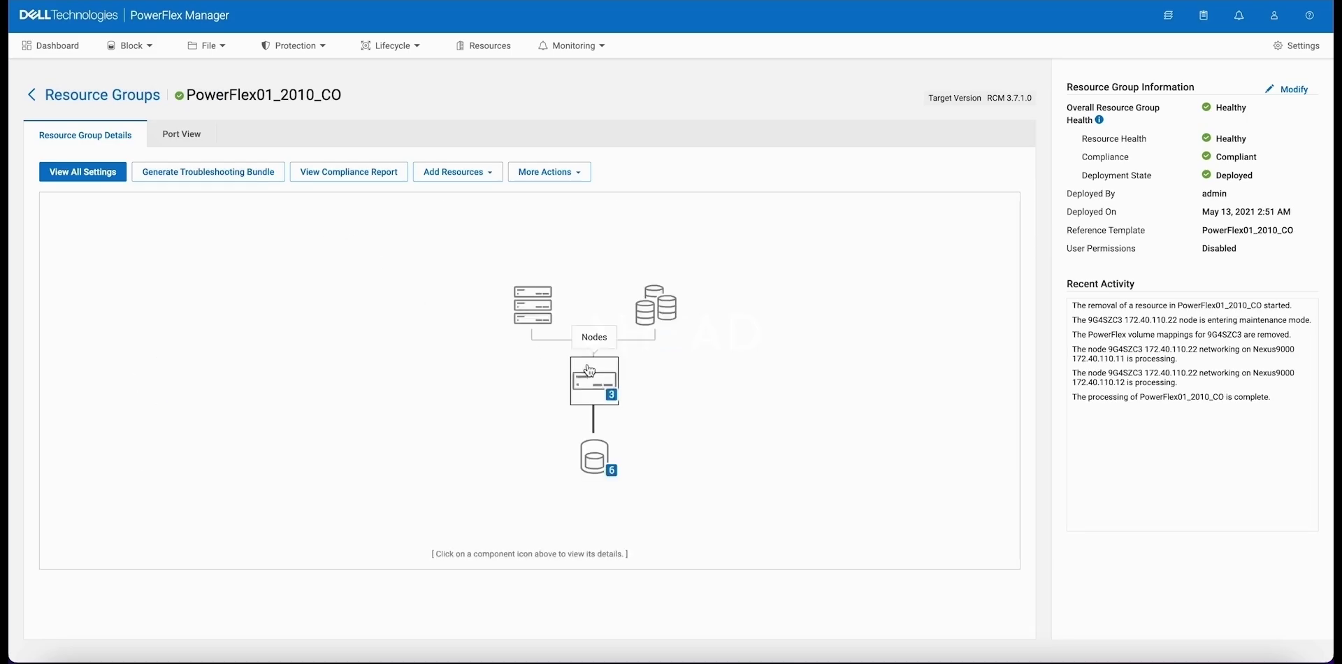
{"action": "mouse_move", "coordinate": [591, 374]}
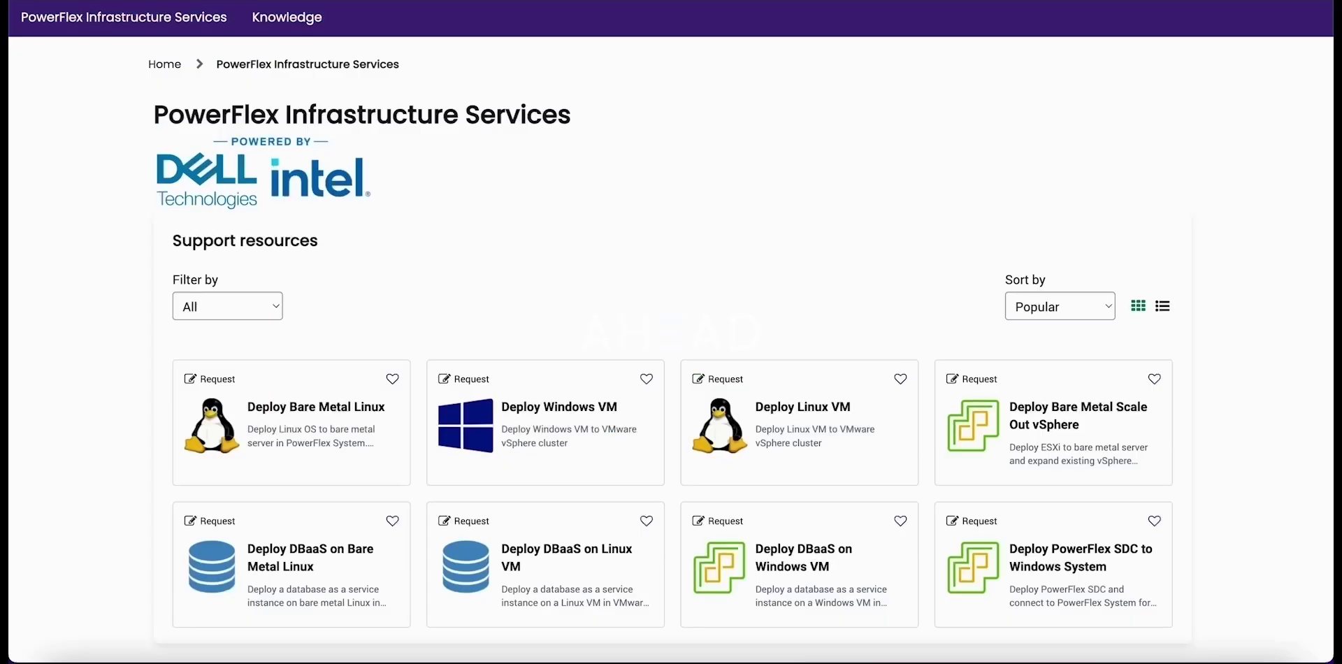
Step: In the Automation Hub, submit a Deploy Bare Metal Scale Out vSphere request with Host/Node PowerFlex01_2010_CO and review the submitted request
{"action": "left_click", "coordinate": [1031, 427]}
{"action": "scroll", "coordinate": [969, 430], "scroll_direction": "down", "scroll_amount": 3}
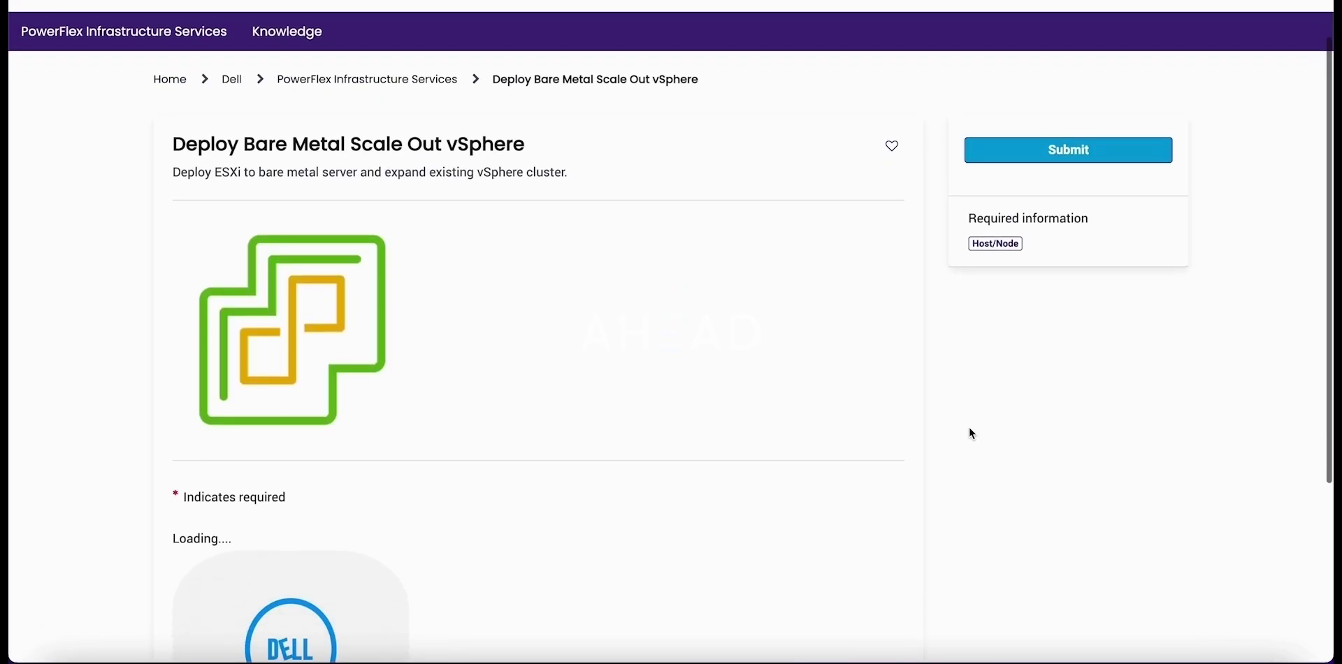
{"action": "scroll", "coordinate": [970, 433], "scroll_direction": "down", "scroll_amount": 1}
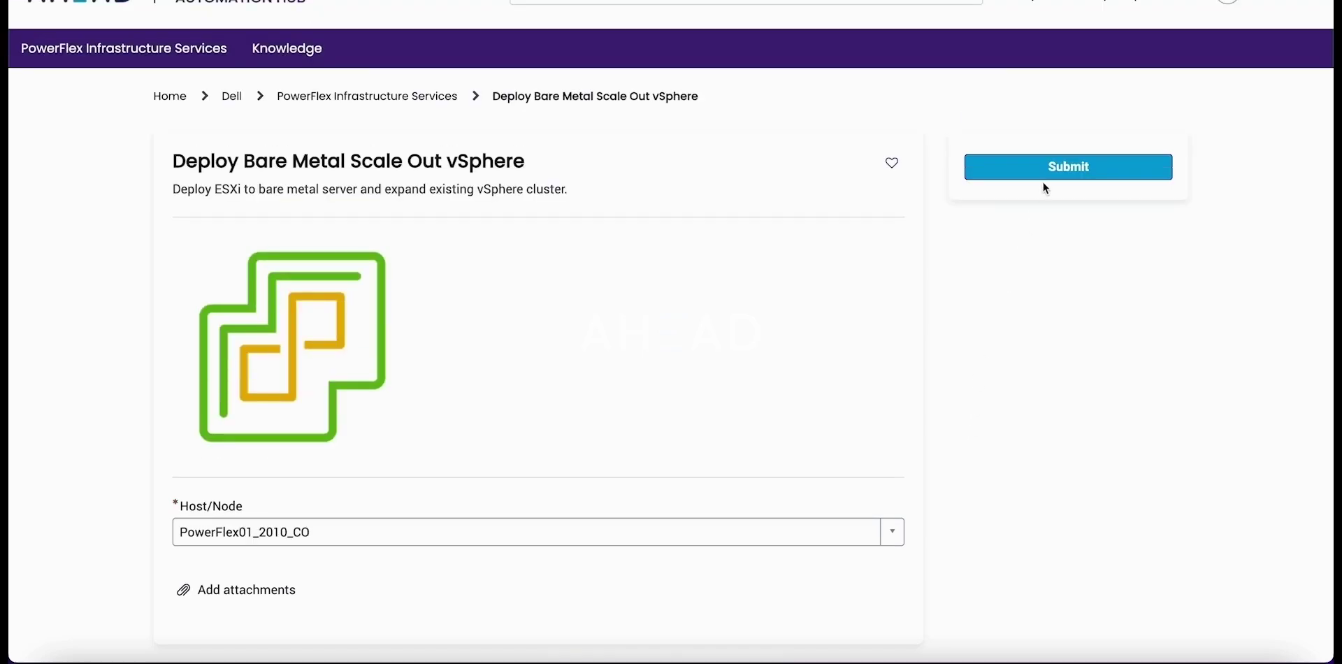
{"action": "left_click", "coordinate": [1047, 167]}
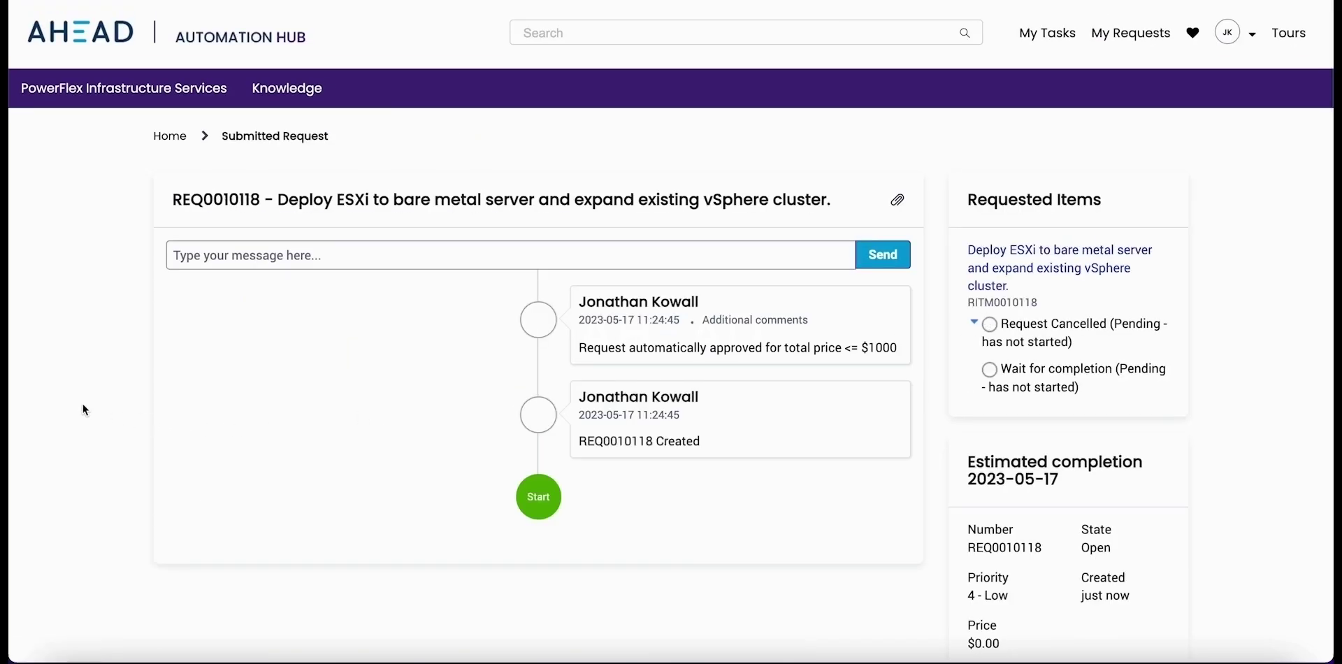
{"action": "scroll", "coordinate": [116, 372], "scroll_direction": "down", "scroll_amount": 2}
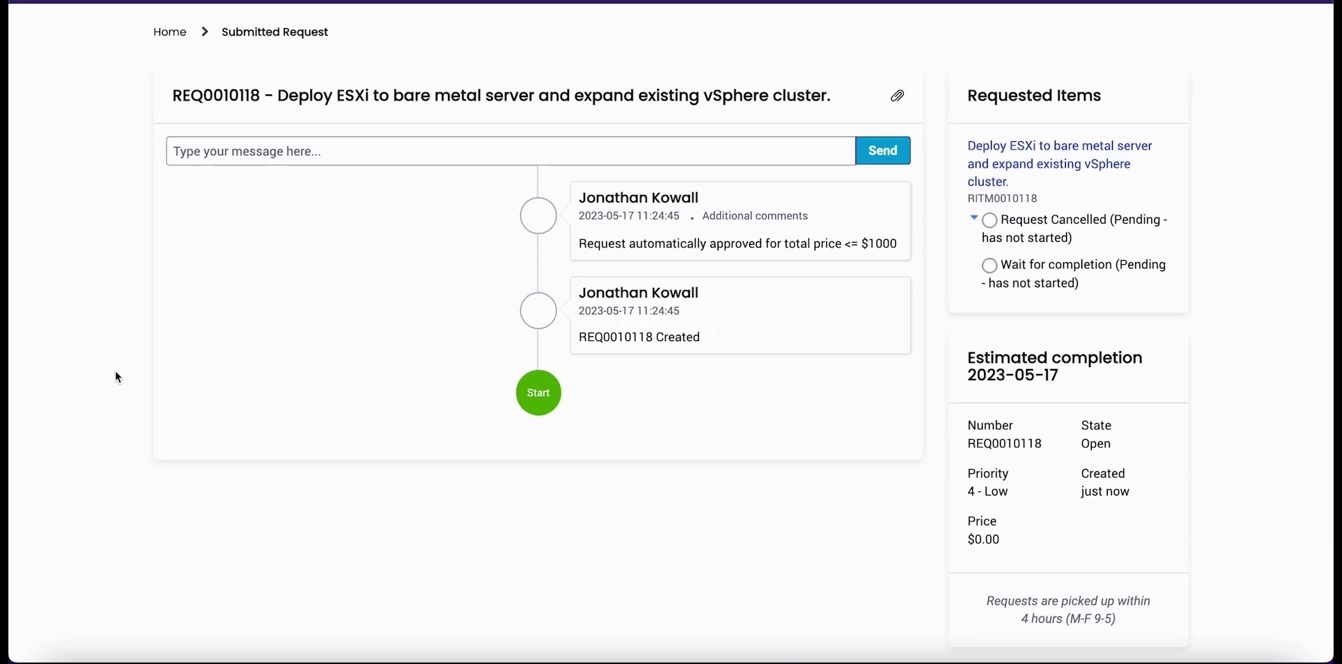
{"action": "scroll", "coordinate": [110, 374], "scroll_direction": "up", "scroll_amount": 2}
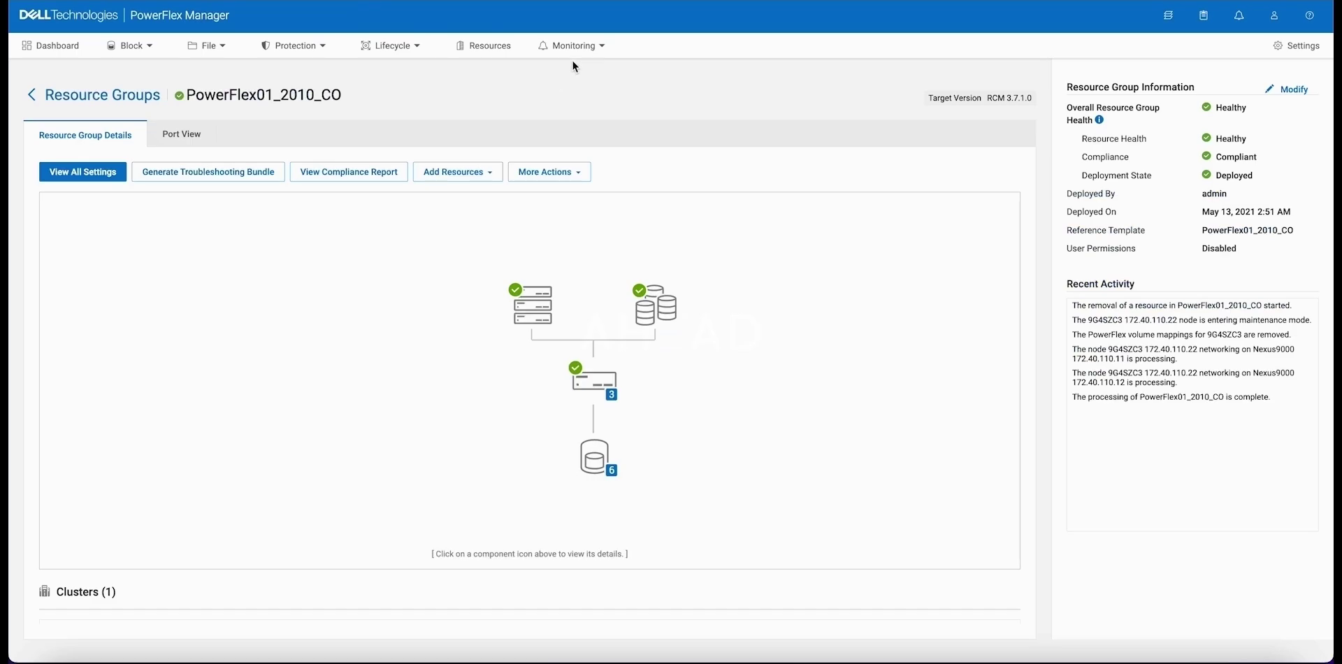
Step: Switch to PowerFlex Manager and check the monitoring jobs for the PowerFlex01_2010_CO deployment
{"action": "left_click", "coordinate": [577, 56]}
{"action": "left_click", "coordinate": [550, 114]}
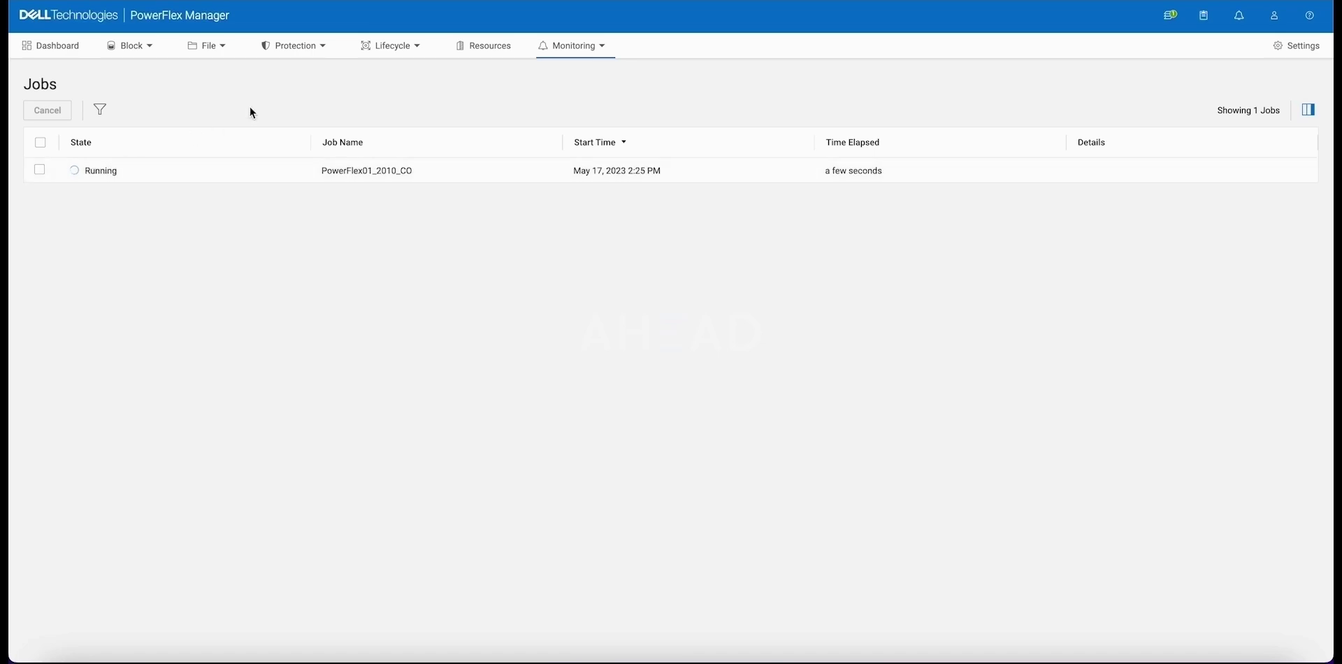
Step: Open the PowerFlex01_2010_CO resource group from the lifecycle resource groups and check the deployment status of its Nodes component
{"action": "left_click", "coordinate": [392, 51]}
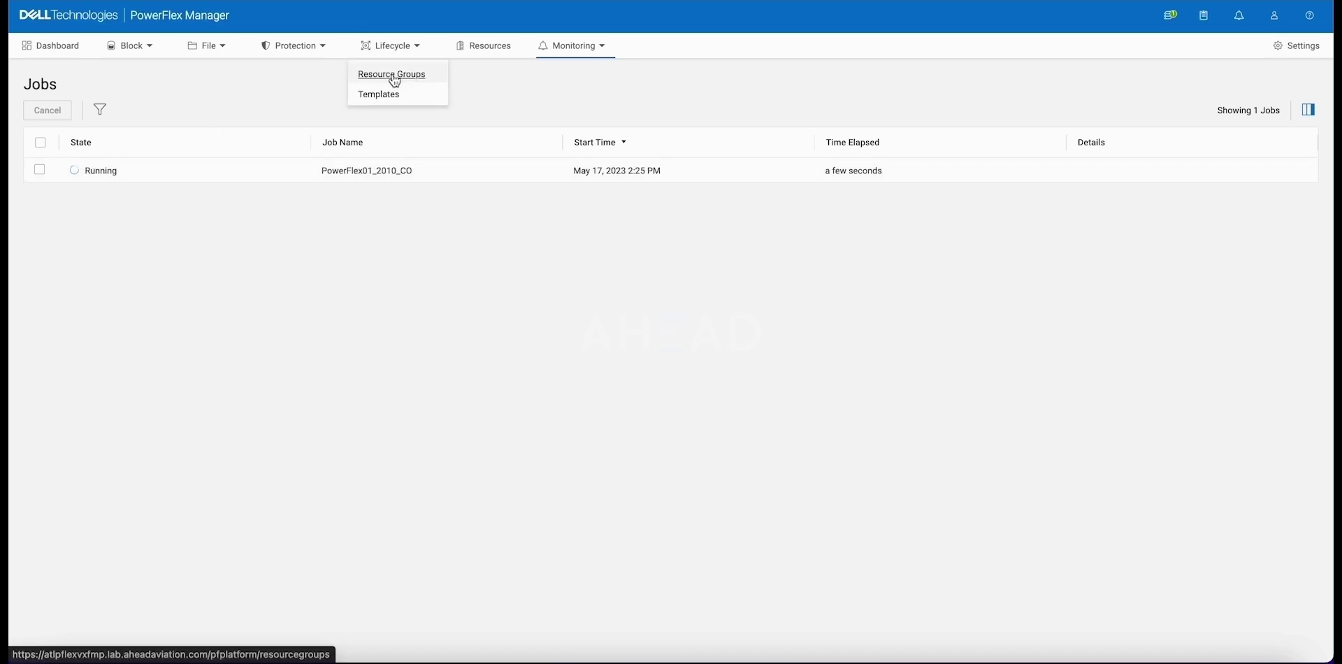
{"action": "left_click", "coordinate": [393, 74]}
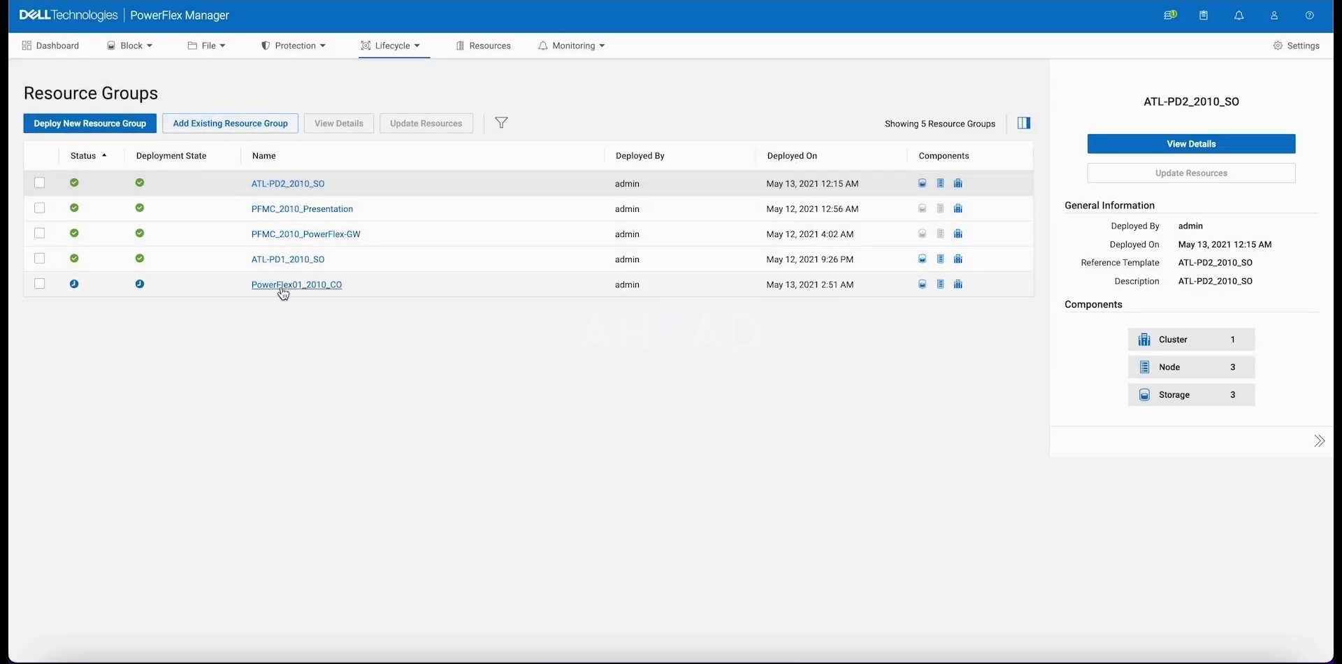
{"action": "left_click", "coordinate": [282, 286]}
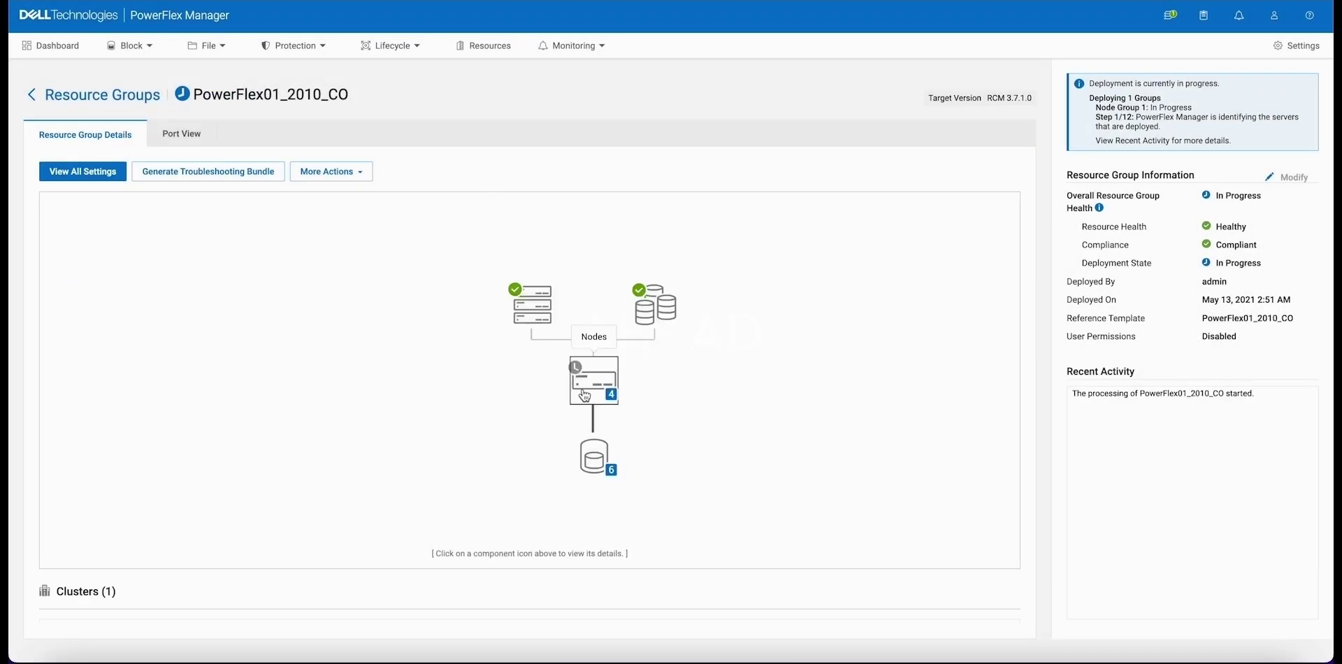
{"action": "mouse_move", "coordinate": [593, 383]}
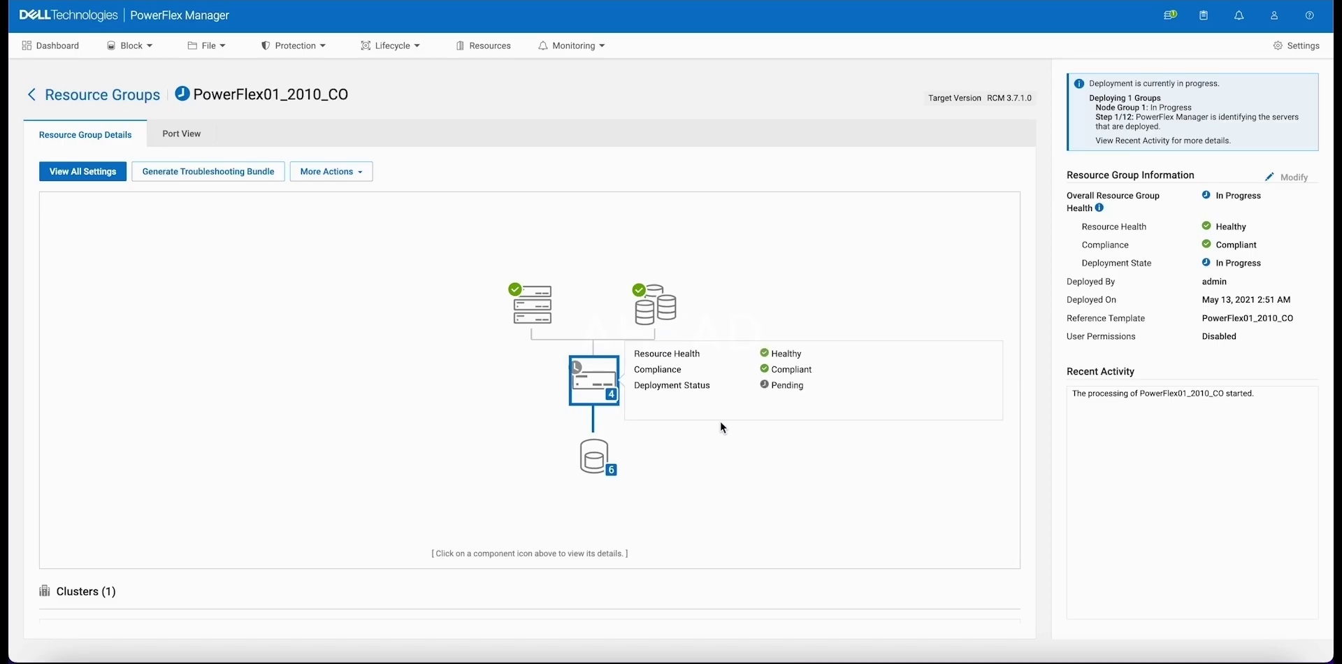
Step: Follow the deployment of PowerFlex01_2010_CO by reading the Recent Activity entries and the current deployment step
{"action": "left_click_drag", "start_coordinate": [1075, 395], "coordinate": [1282, 396]}
{"action": "left_click", "coordinate": [1281, 395]}
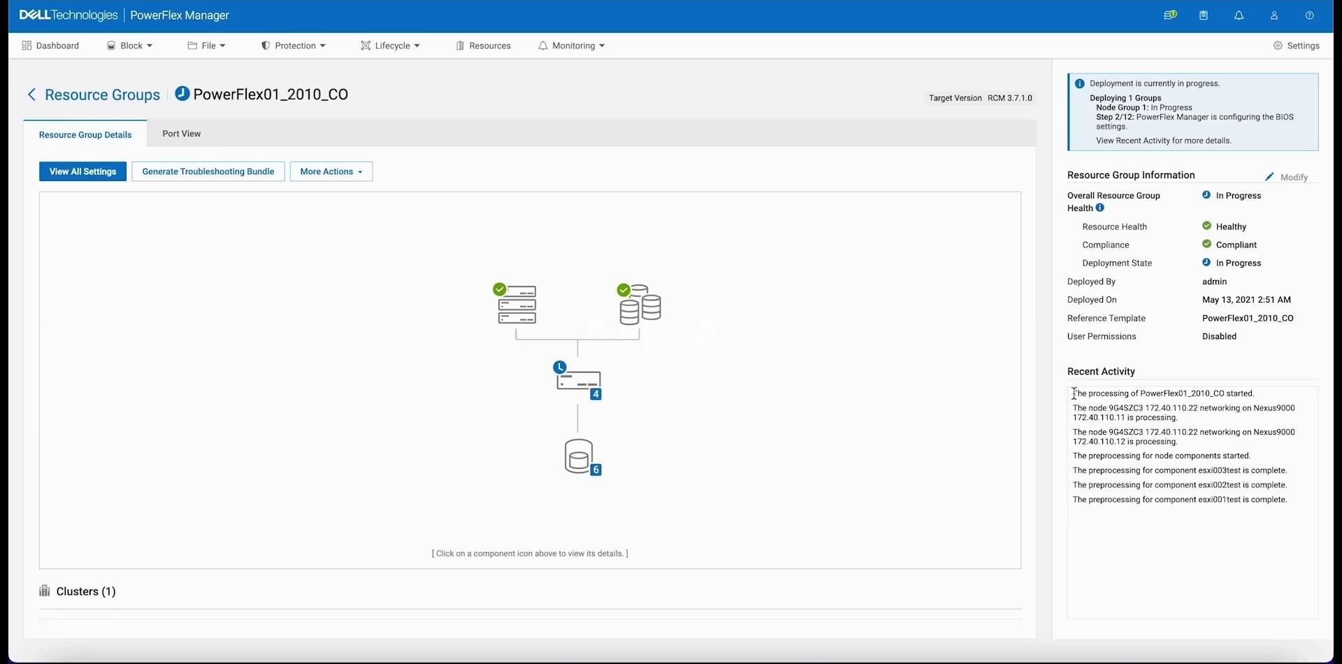
{"action": "left_click_drag", "start_coordinate": [1074, 393], "coordinate": [1275, 539]}
{"action": "left_click", "coordinate": [1275, 539]}
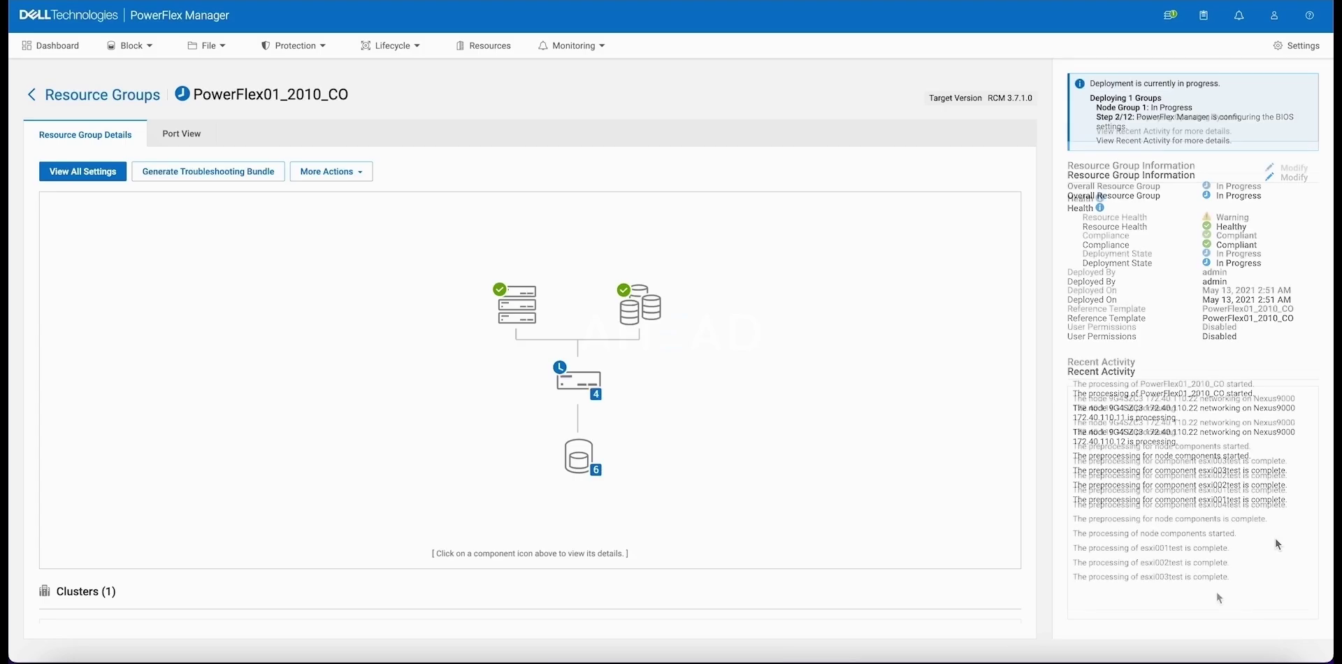
{"action": "left_click_drag", "start_coordinate": [1231, 579], "coordinate": [1075, 424]}
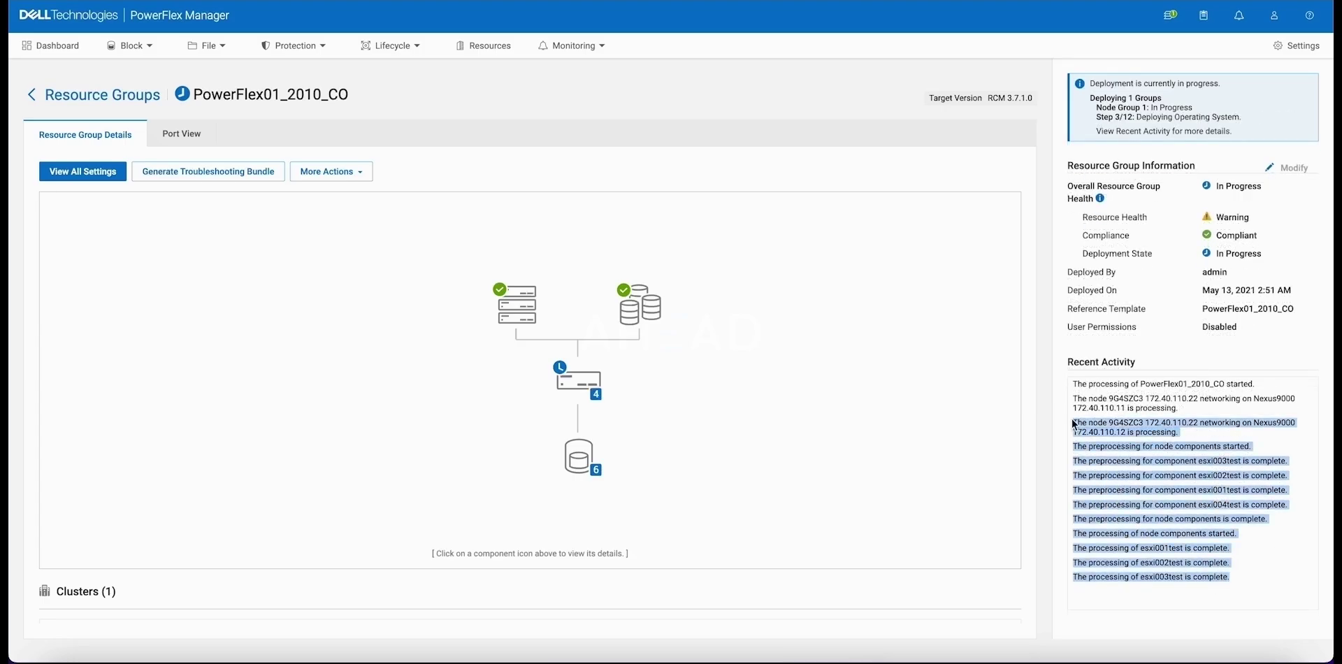
{"action": "left_click", "coordinate": [1073, 422]}
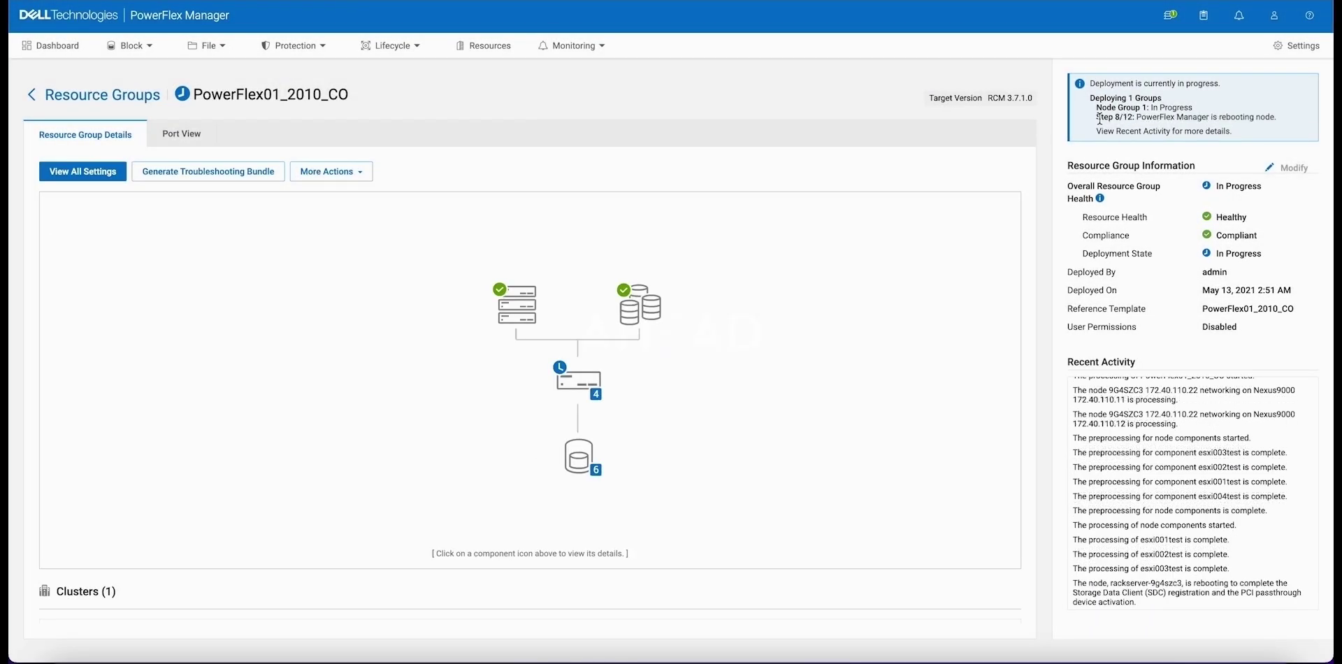
{"action": "left_click_drag", "start_coordinate": [1074, 580], "coordinate": [1150, 607]}
{"action": "left_click", "coordinate": [769, 221]}
Step: Check the vCenter inventory in the vSphere Client, and return to PowerFlex Manager to review the latest activity and Nodes status
{"action": "key", "text": "alt+Tab"}
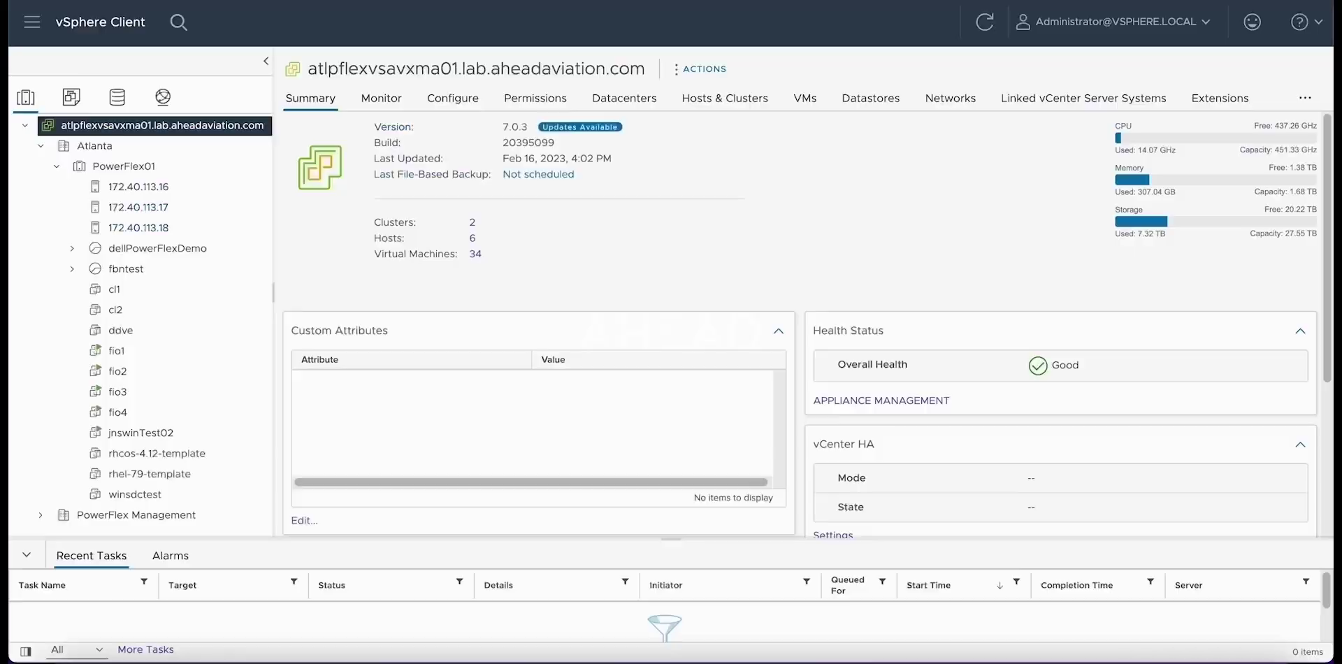
{"action": "key", "text": "alt+Tab"}
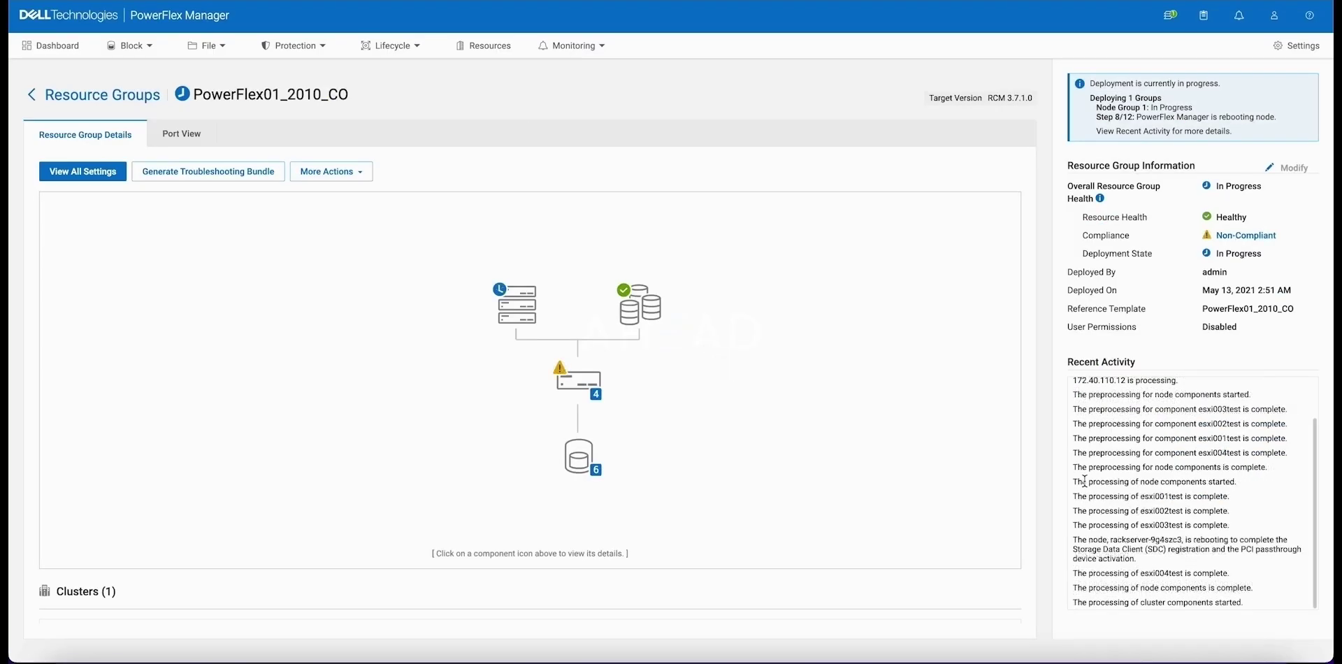
{"action": "left_click_drag", "start_coordinate": [1082, 481], "coordinate": [1271, 622]}
{"action": "left_click", "coordinate": [1271, 622]}
{"action": "mouse_move", "coordinate": [580, 381]}
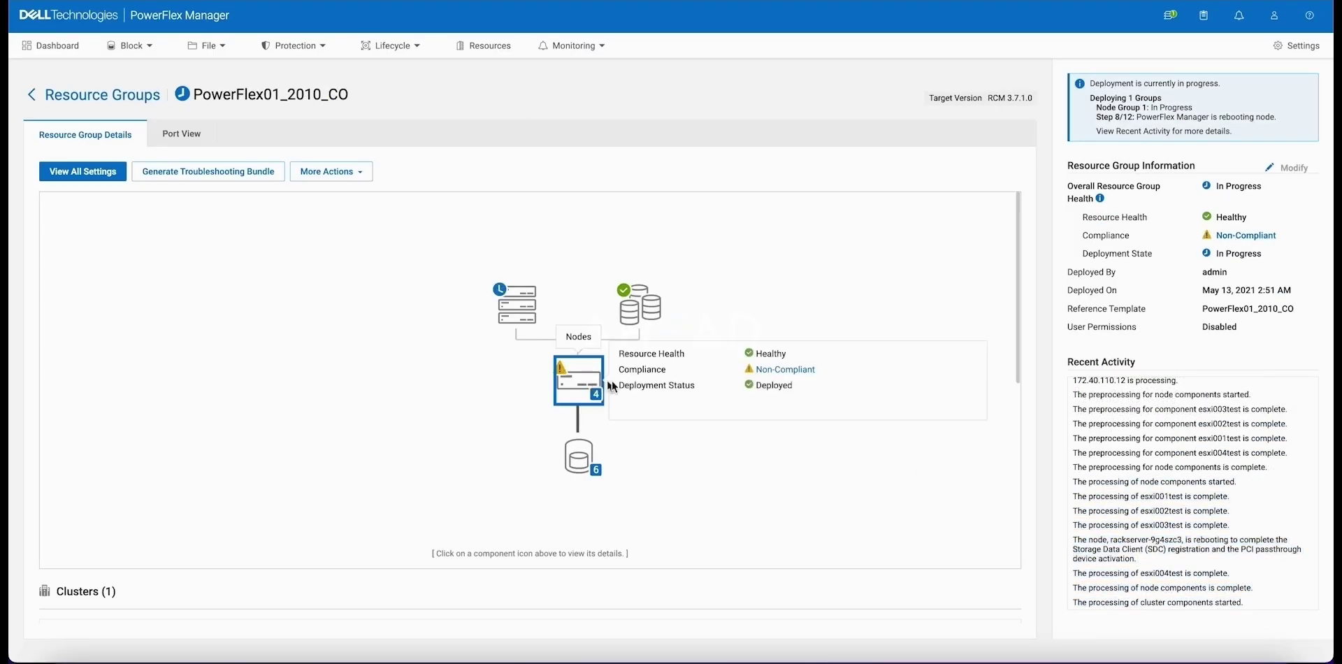
Step: Review the software component versions of node 172.40.110.22 in the Node Compliance Report, close it, and switch to the vSphere Client
{"action": "left_click", "coordinate": [1239, 237]}
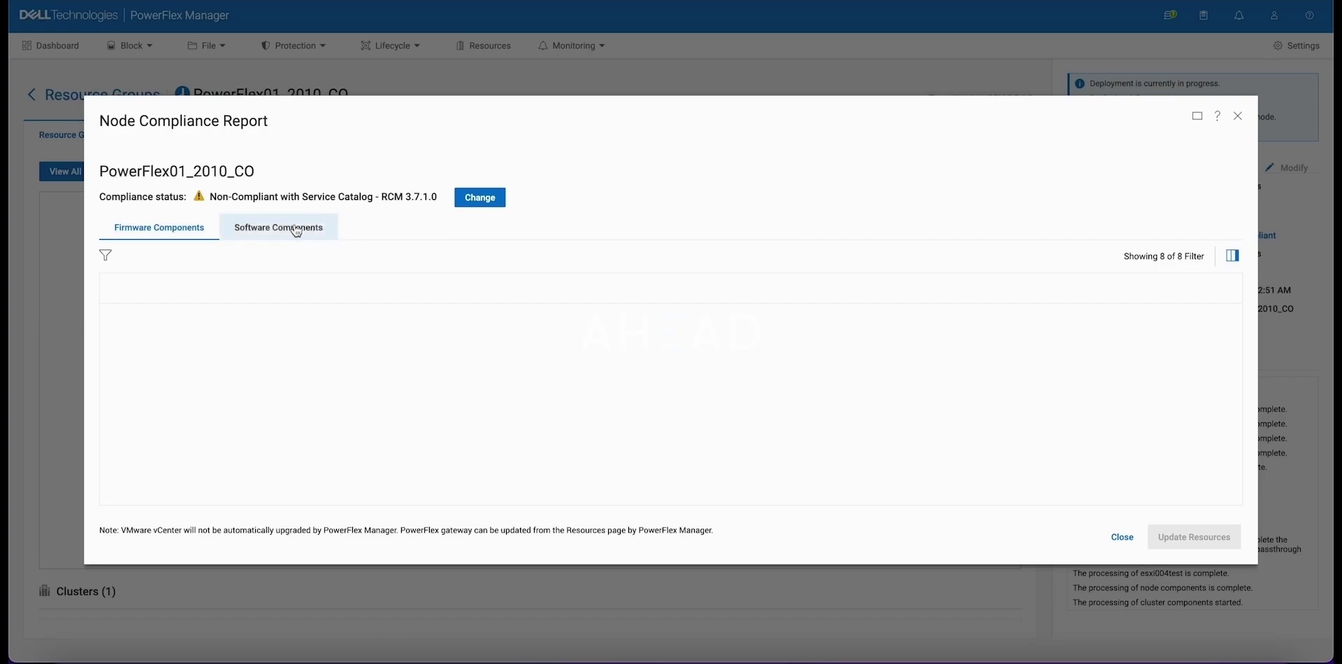
{"action": "left_click", "coordinate": [268, 228]}
{"action": "left_click", "coordinate": [151, 367]}
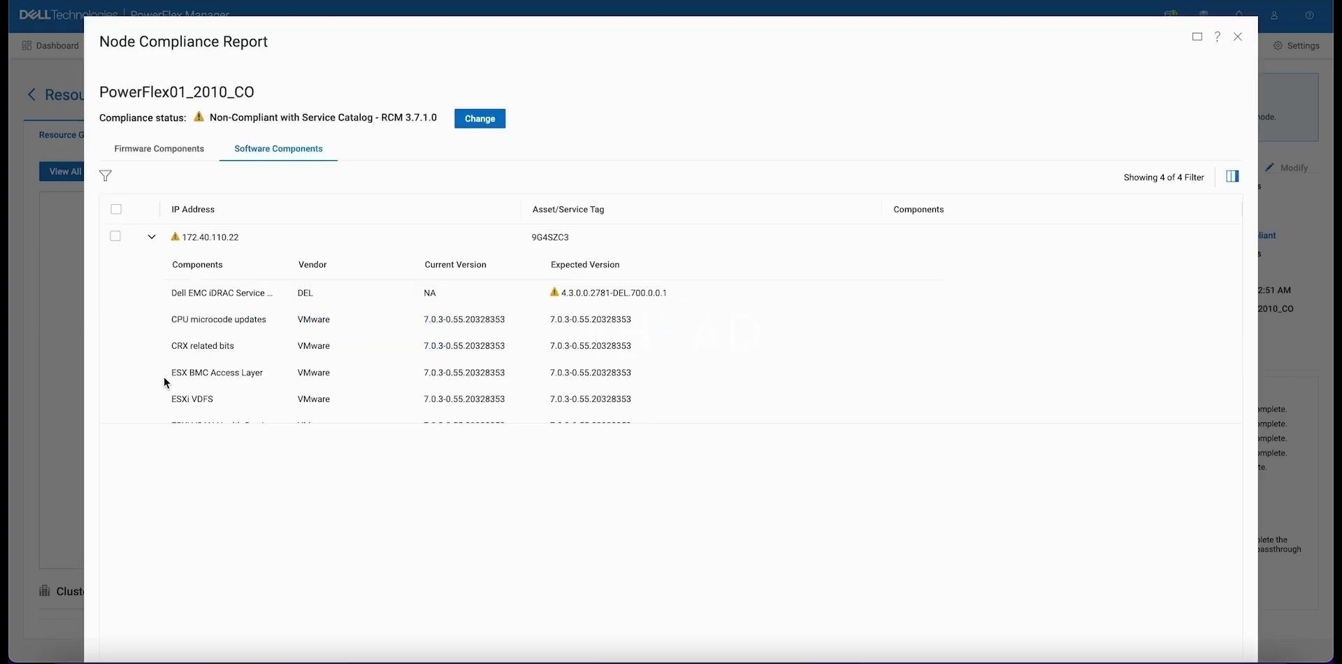
{"action": "scroll", "coordinate": [224, 353], "scroll_direction": "down", "scroll_amount": 3}
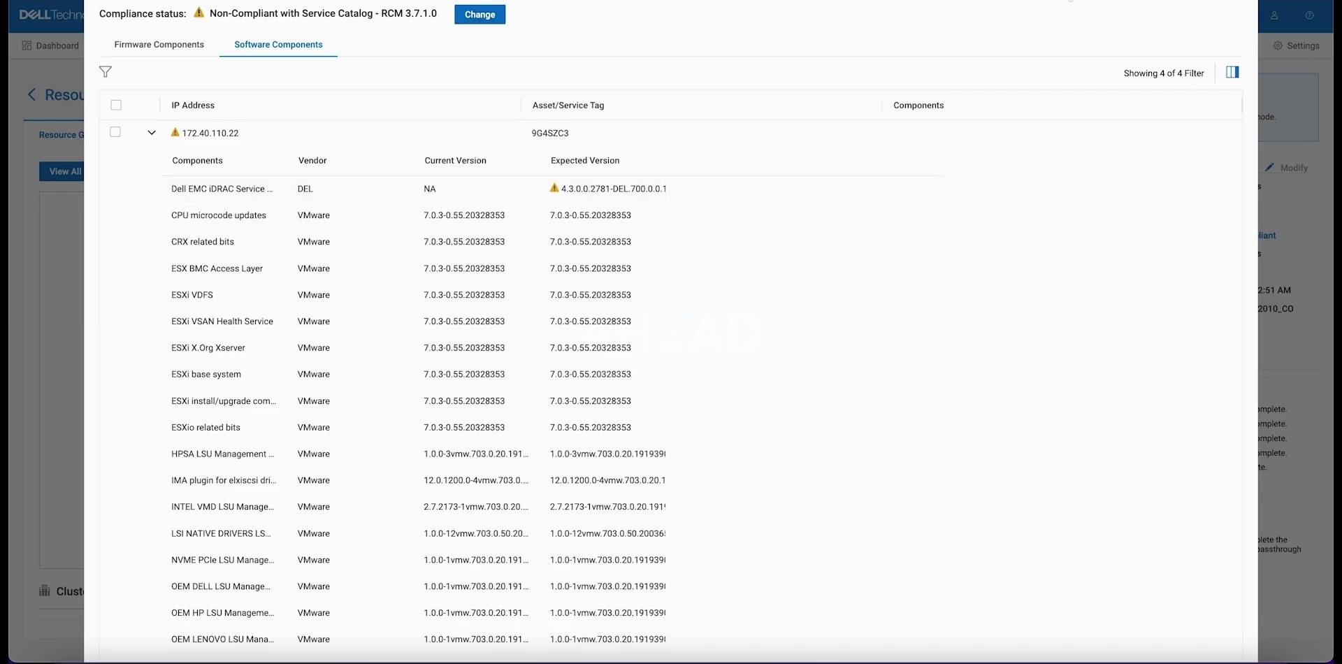
{"action": "scroll", "coordinate": [911, 381], "scroll_direction": "down", "scroll_amount": 15}
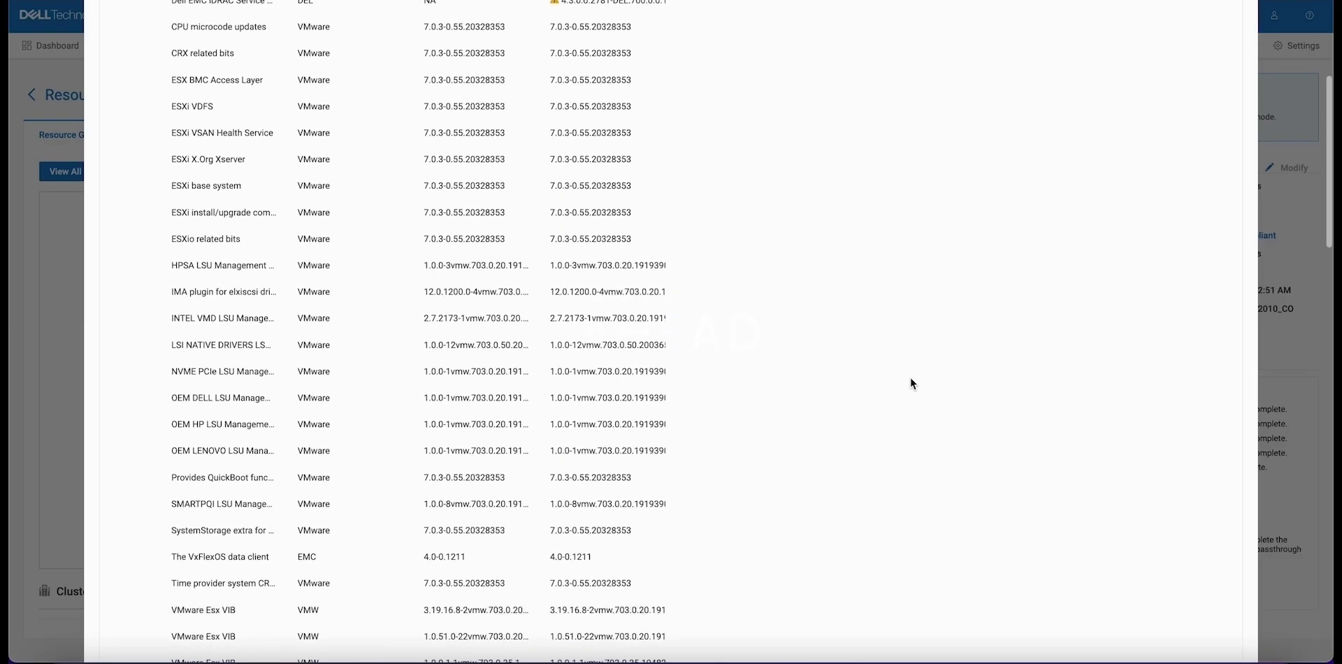
{"action": "left_click", "coordinate": [1120, 616]}
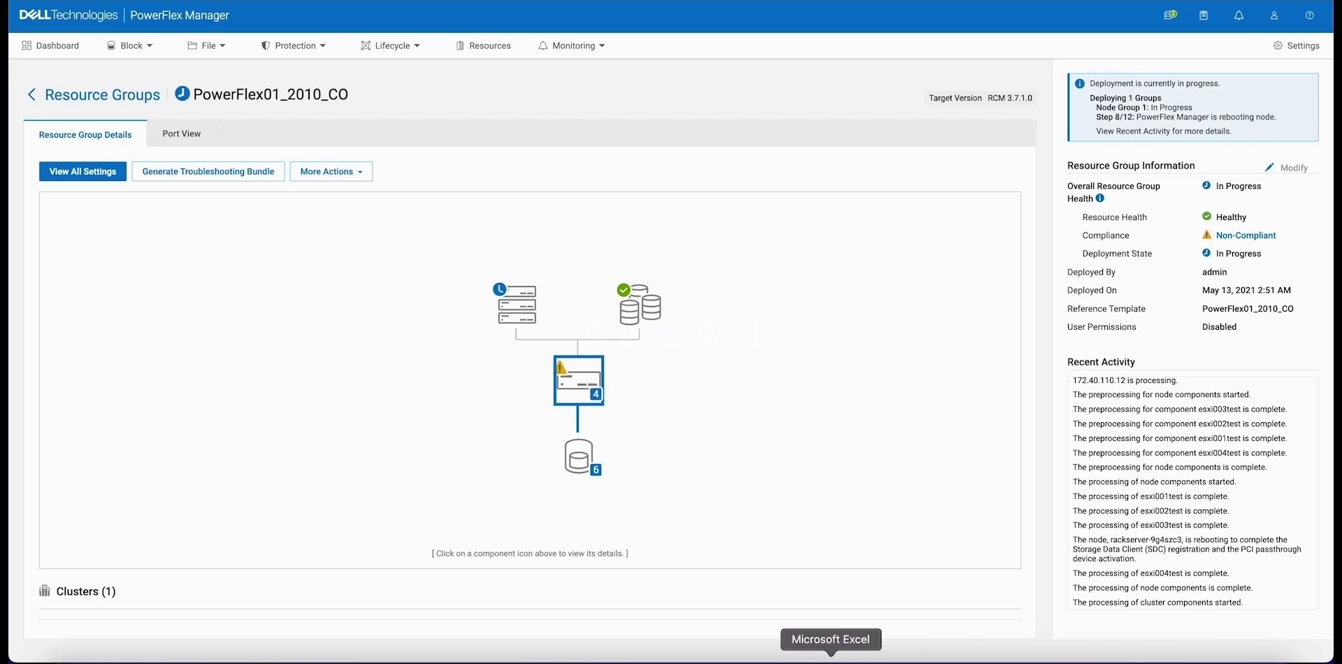
{"action": "left_click", "coordinate": [799, 474]}
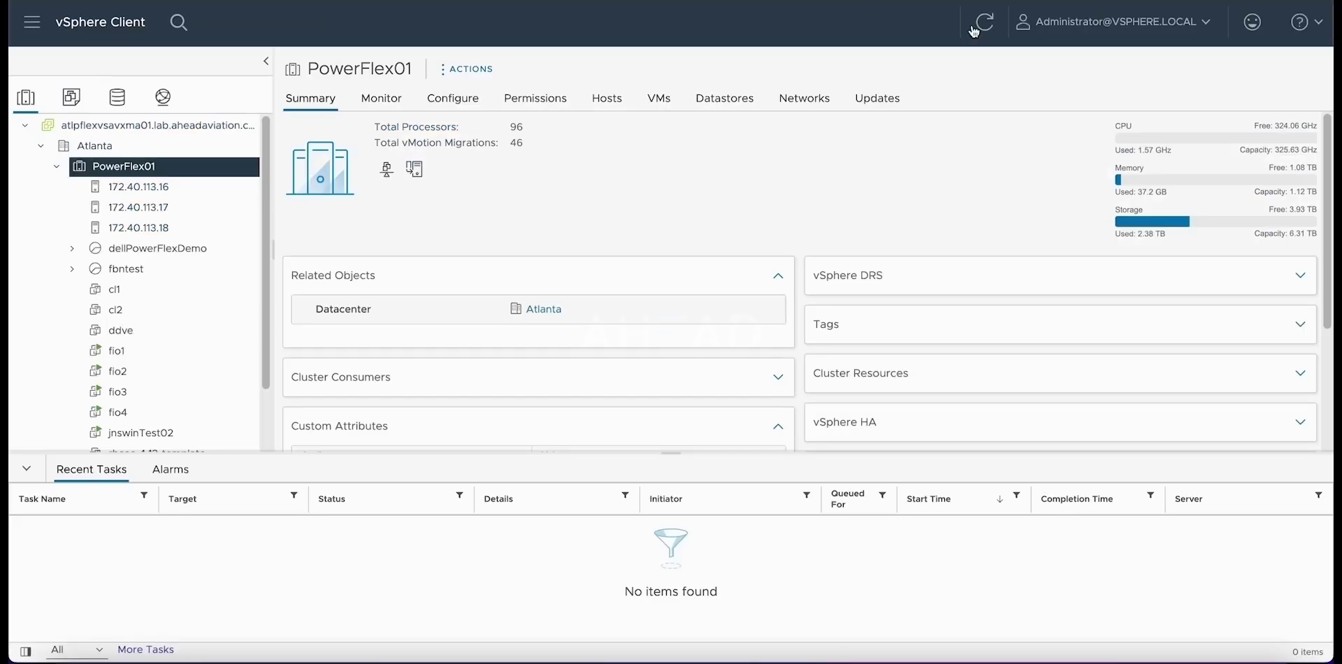
Step: Check the new host 172.40.113.19 in the vCenter inventory, and review PowerFlex01_2010_CO's recent activity and current deployment step in PowerFlex Manager
{"action": "left_click", "coordinate": [138, 249]}
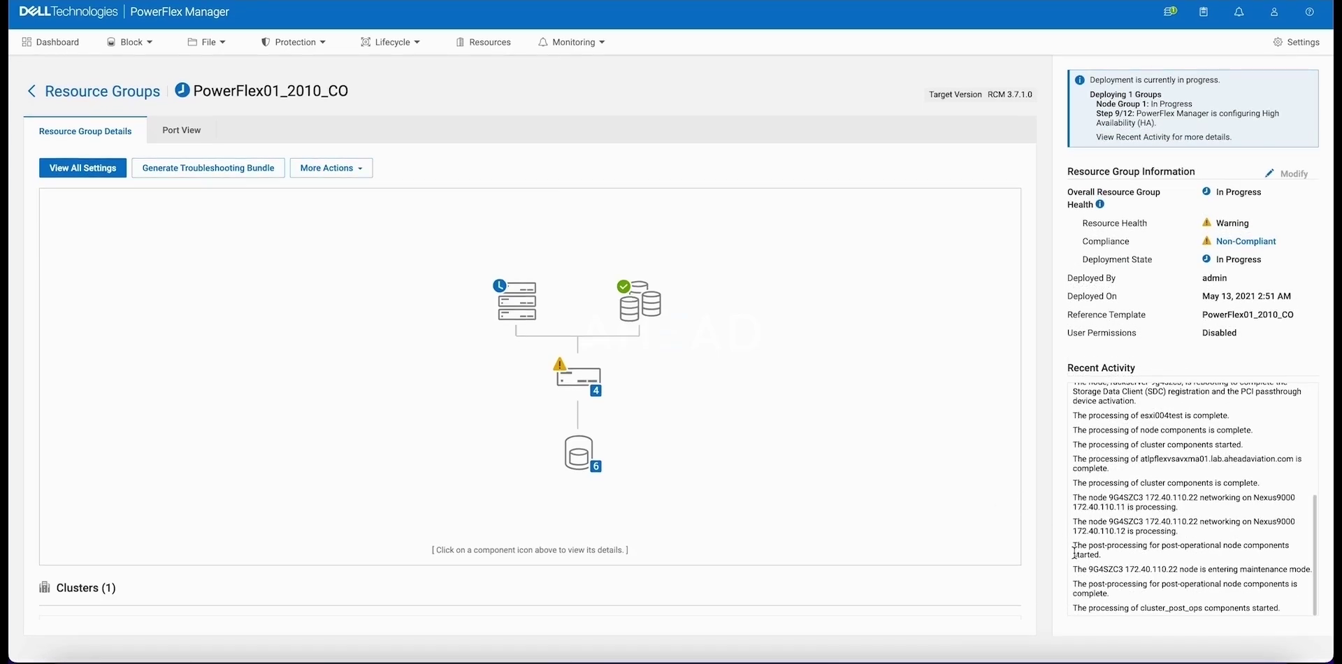
{"action": "left_click_drag", "start_coordinate": [1077, 501], "coordinate": [1293, 618]}
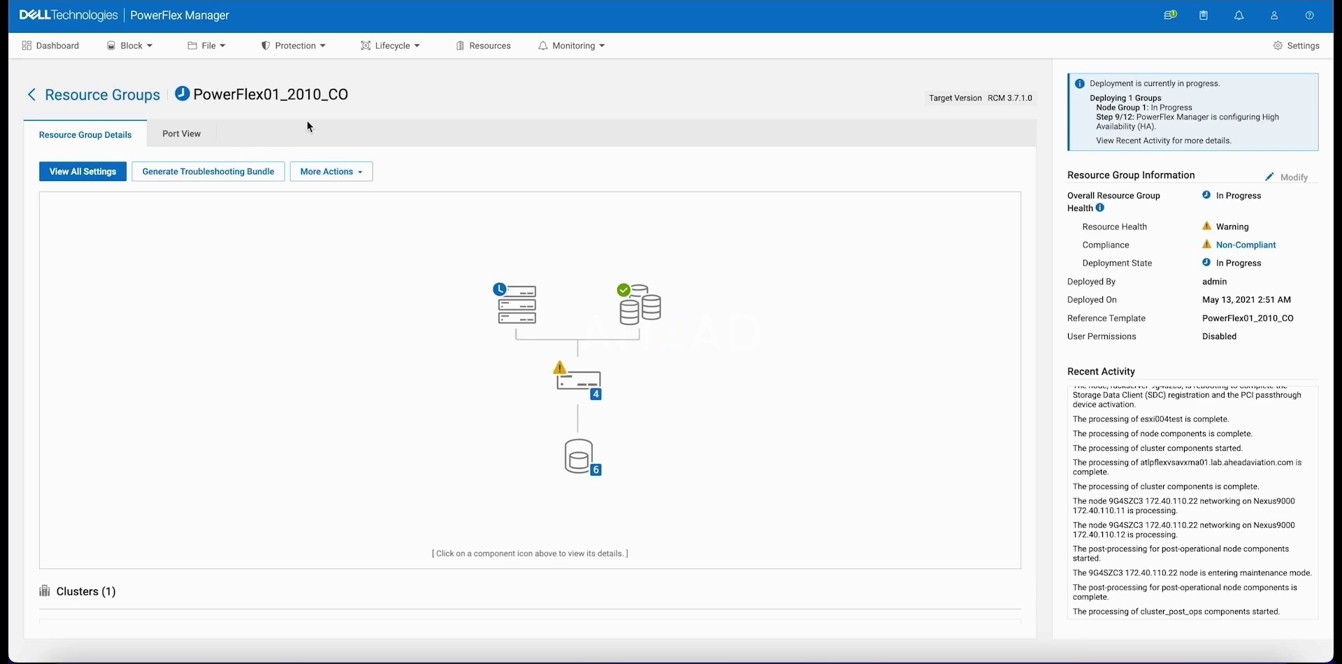
{"action": "left_click_drag", "start_coordinate": [1096, 116], "coordinate": [1137, 126]}
{"action": "left_click", "coordinate": [1136, 126]}
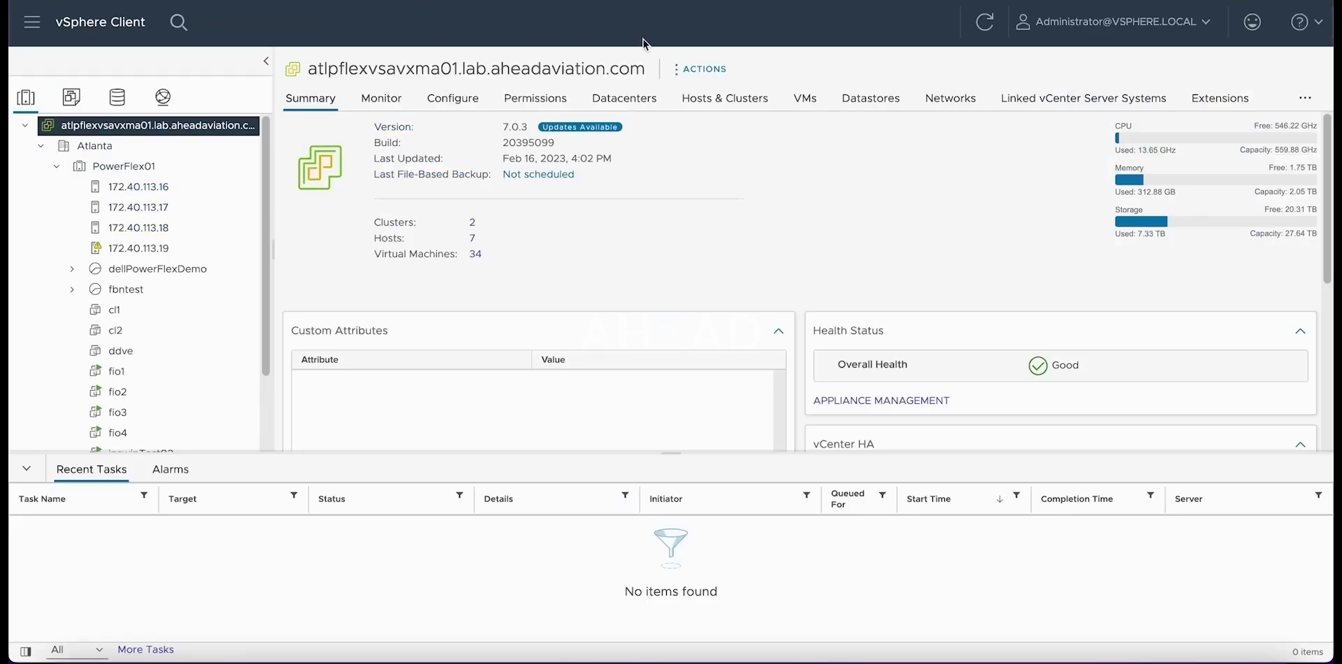
Step: Switch to the vSphere Client, refresh it, and inspect the summary of host 172.40.113.19 with the recent tasks list collapsed
{"action": "left_click", "coordinate": [985, 21]}
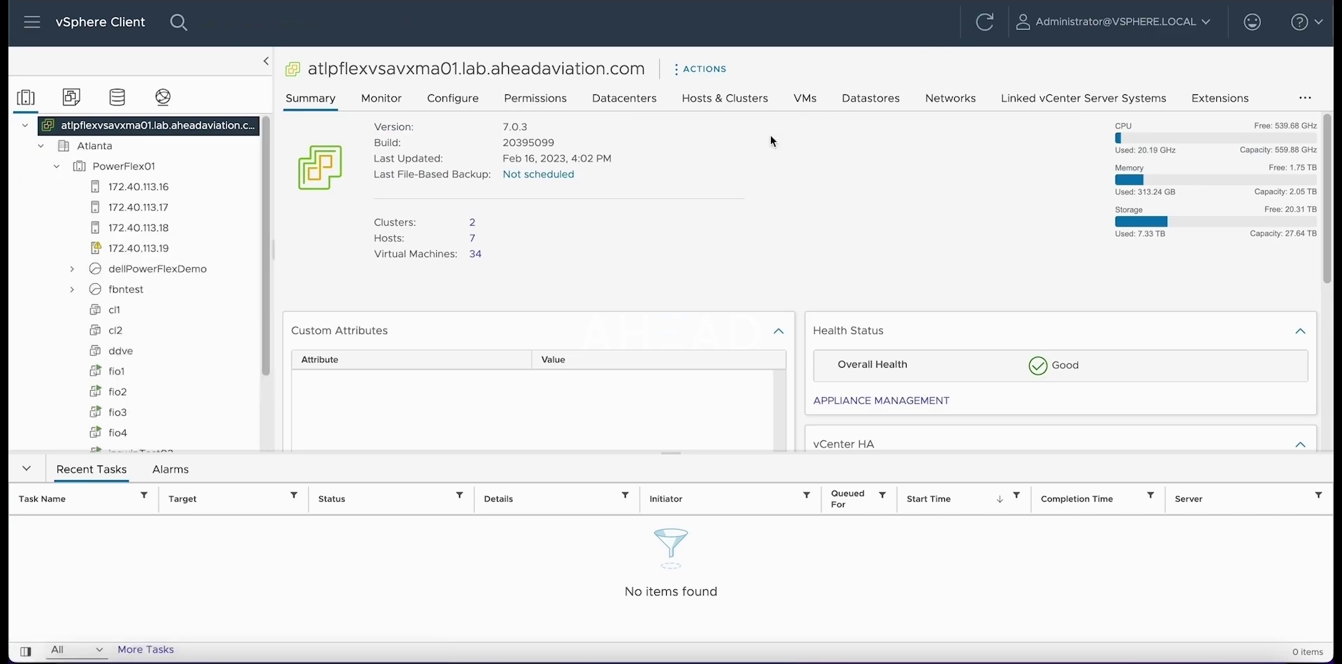
{"action": "left_click", "coordinate": [142, 249]}
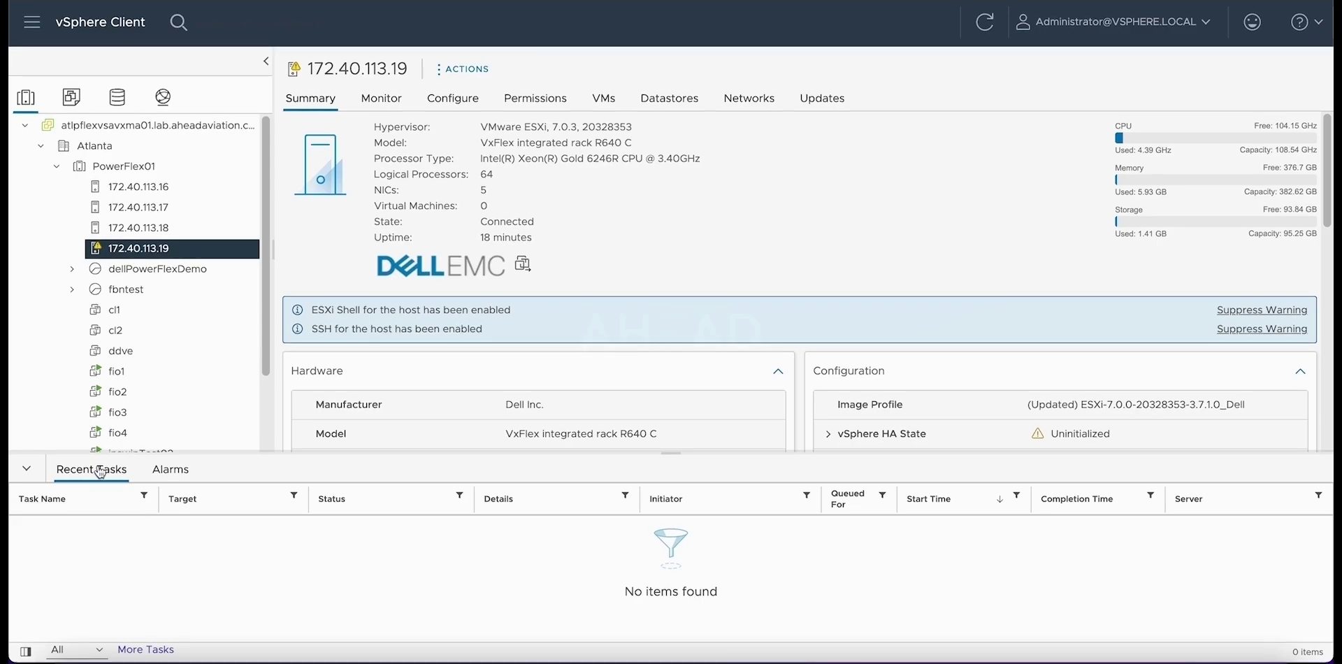
{"action": "left_click", "coordinate": [28, 469]}
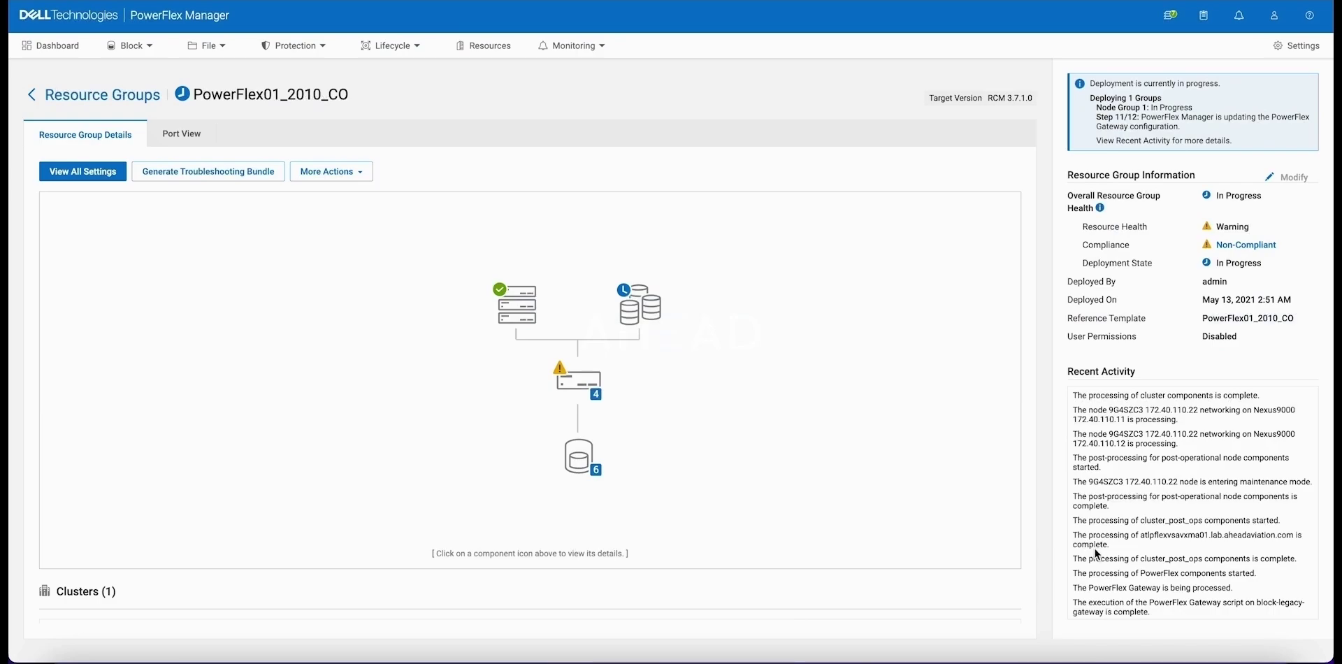
Step: Return to PowerFlex Manager and read the latest Recent Activity entries of PowerFlex01_2010_CO through to the end of the deployment
{"action": "left_click_drag", "start_coordinate": [1164, 618], "coordinate": [1085, 559]}
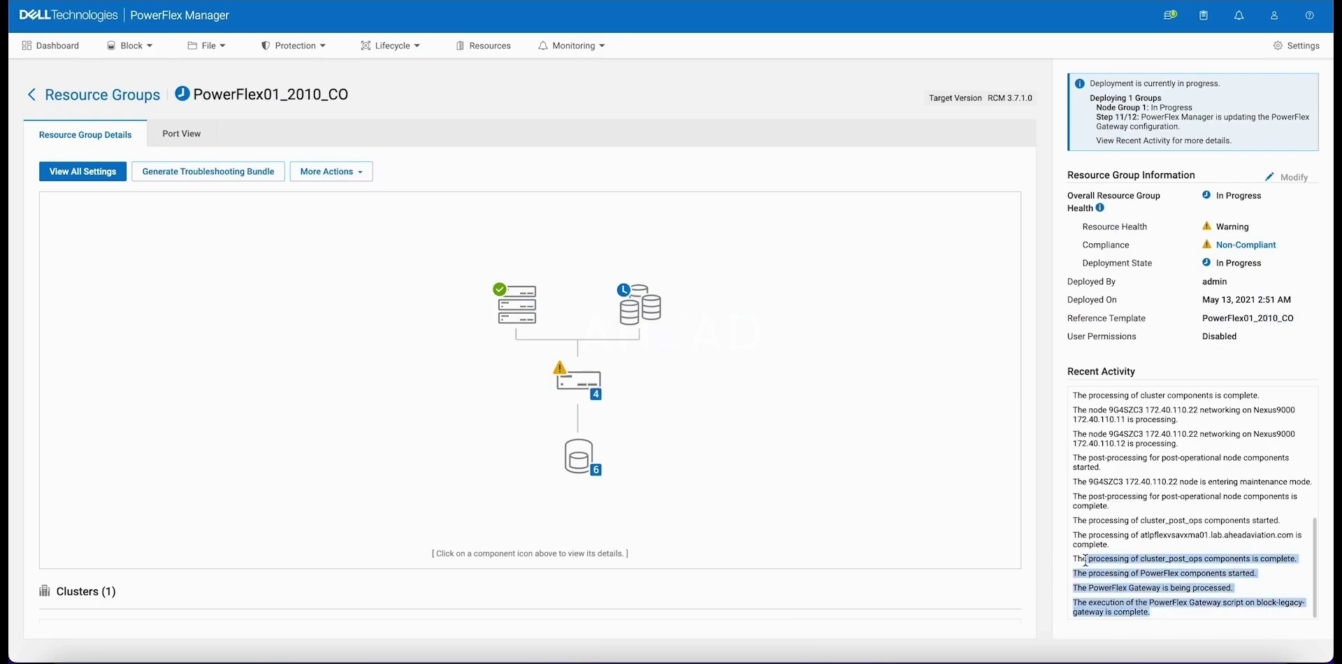
{"action": "left_click", "coordinate": [1085, 559]}
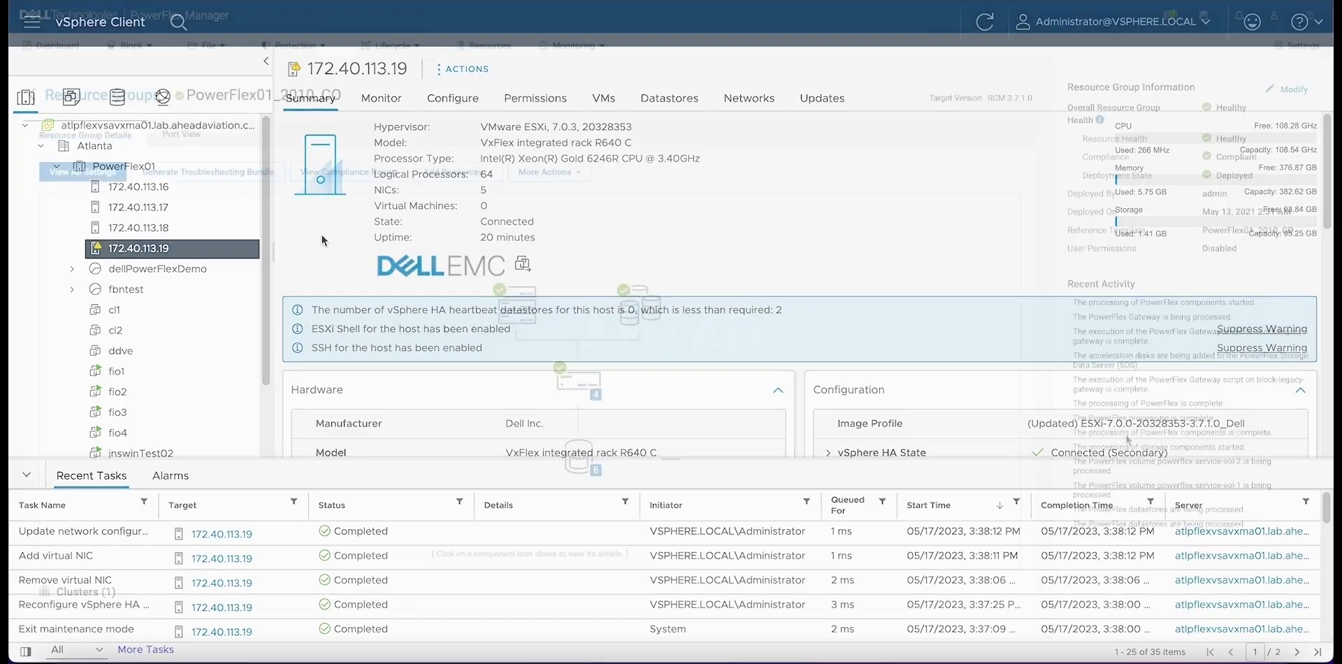
{"action": "scroll", "coordinate": [1271, 529], "scroll_direction": "down", "scroll_amount": 3}
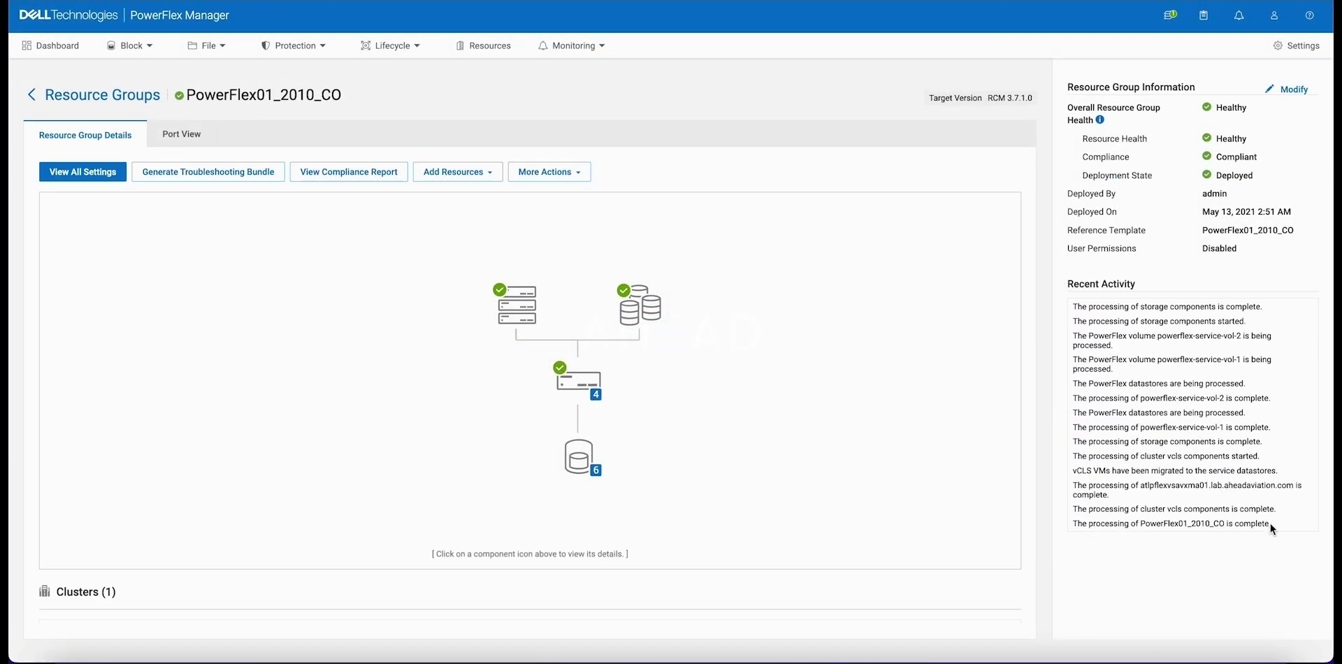
{"action": "left_click_drag", "start_coordinate": [1271, 530], "coordinate": [1078, 388]}
{"action": "left_click", "coordinate": [1113, 386]}
{"action": "mouse_move", "coordinate": [600, 393]}
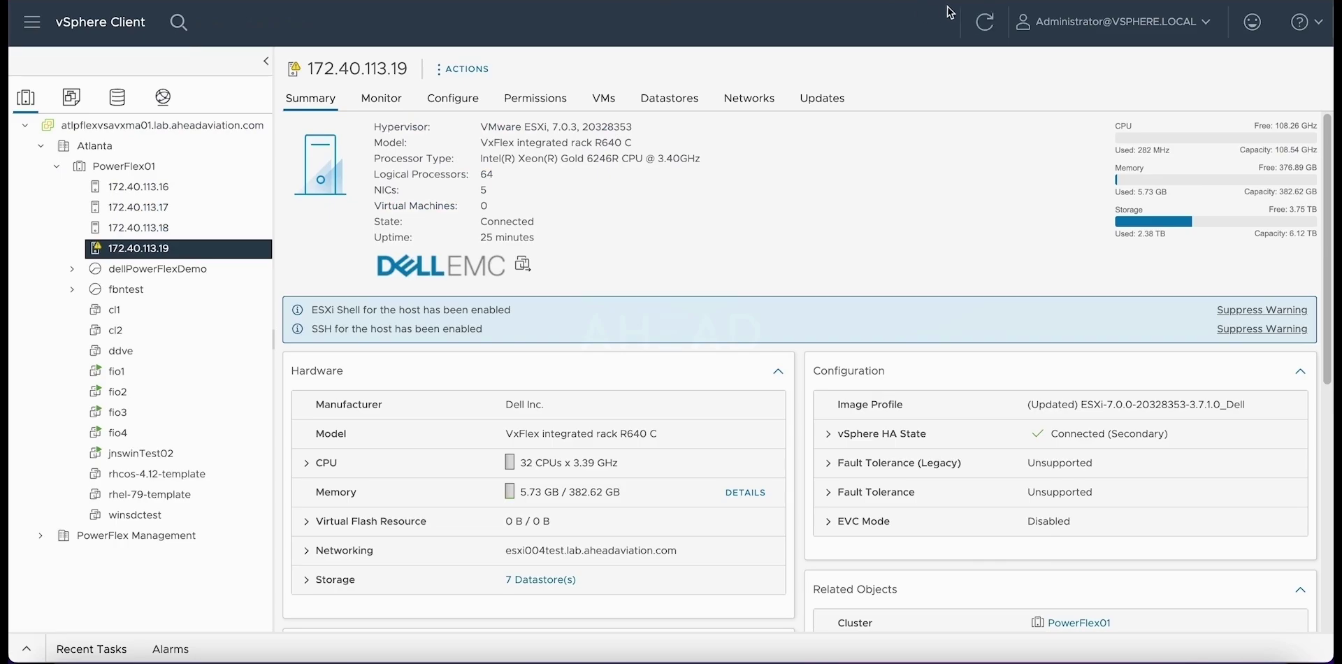
Step: Switch to the vSphere Client, refresh it, and review the summaries of the PowerFlex01 cluster and host 172.40.113.19
{"action": "left_click", "coordinate": [985, 23]}
{"action": "left_click", "coordinate": [122, 168]}
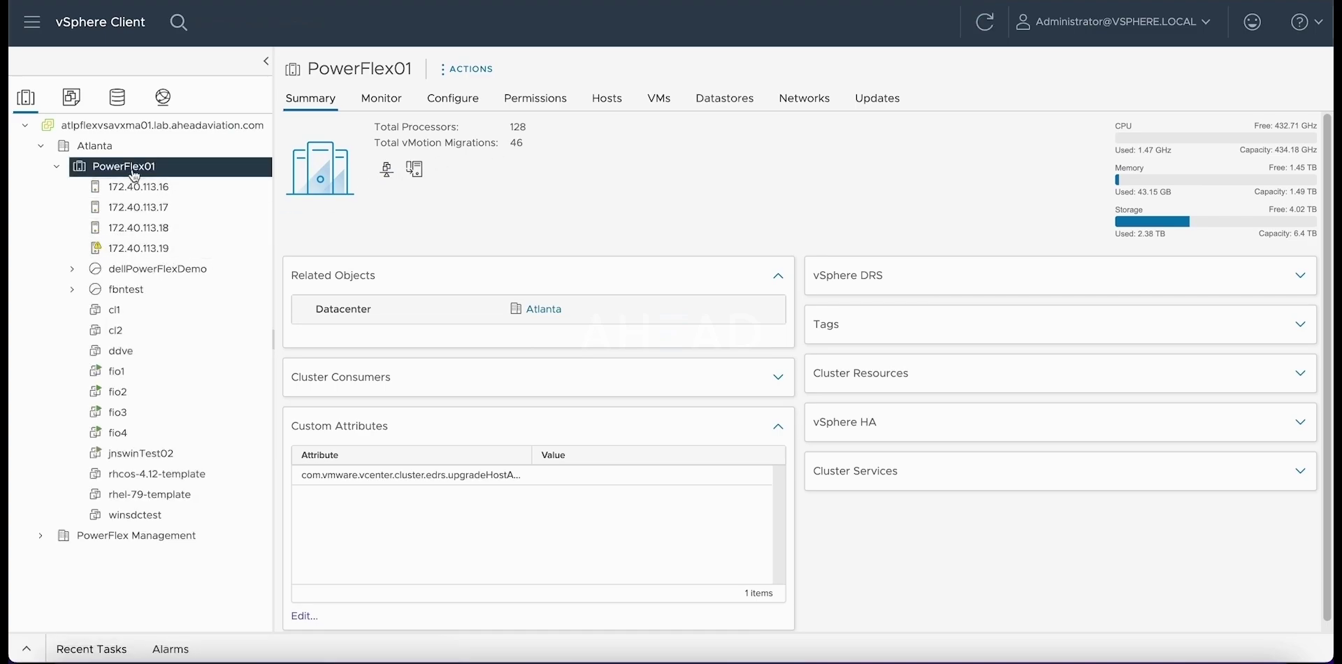
{"action": "left_click", "coordinate": [123, 250]}
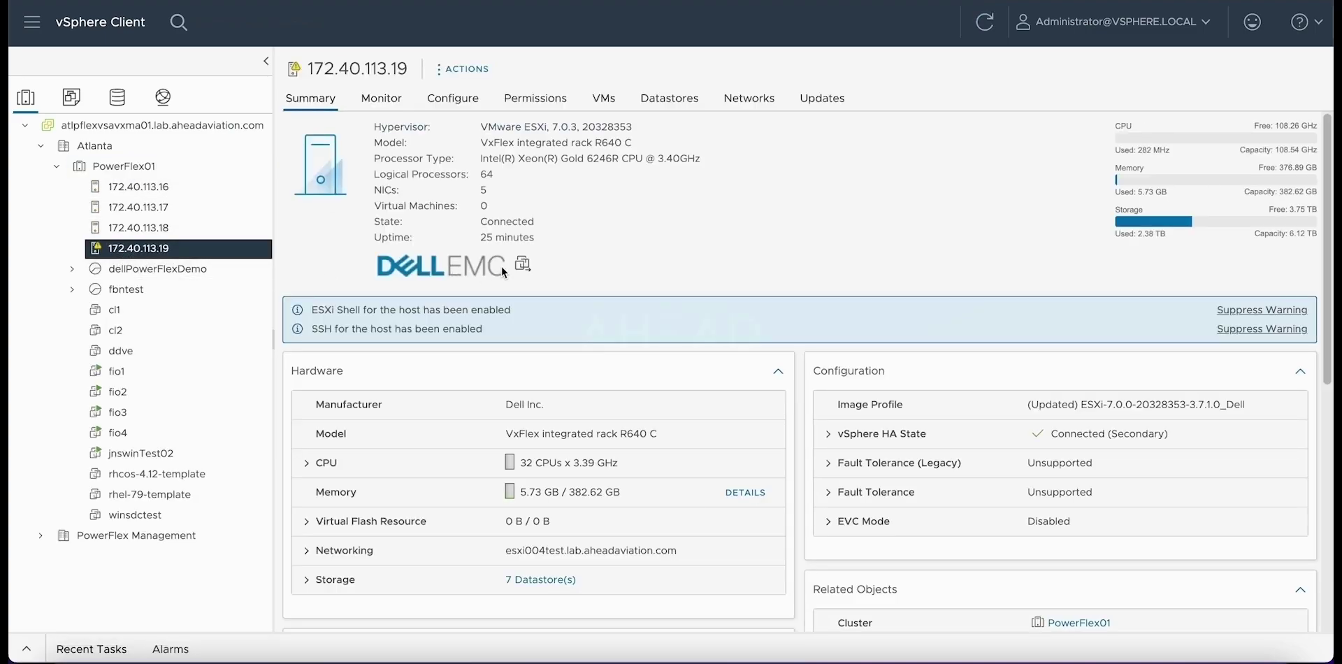